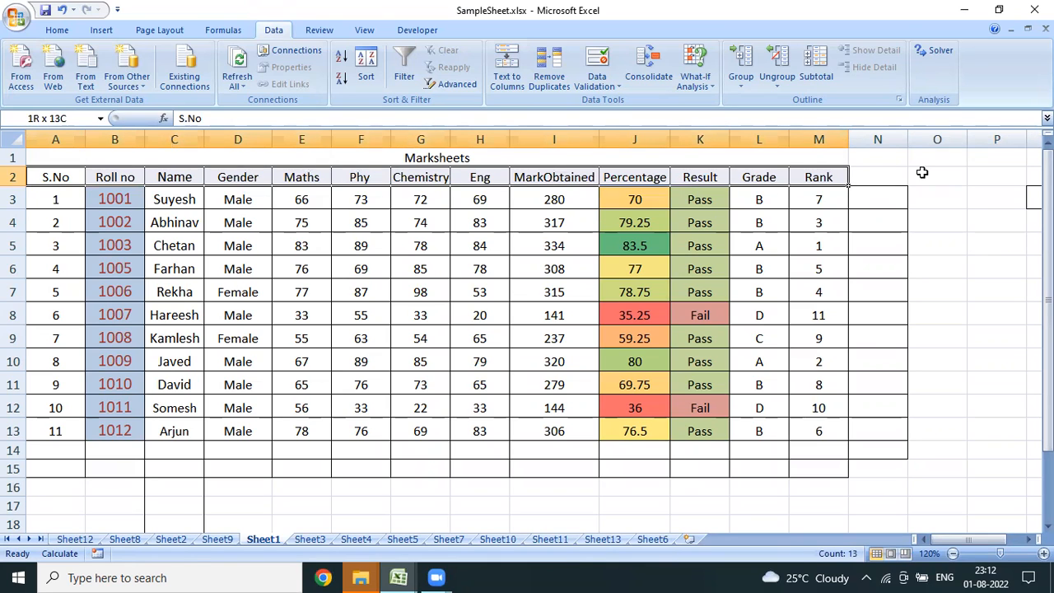
key(ctrl+shift+Down)
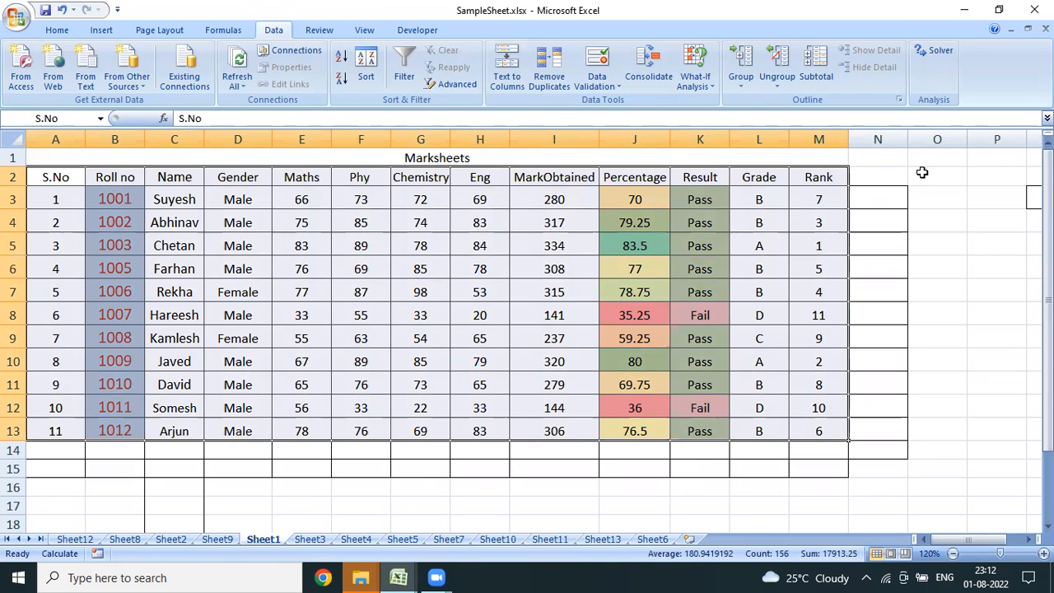
key(Up)
key(Down)
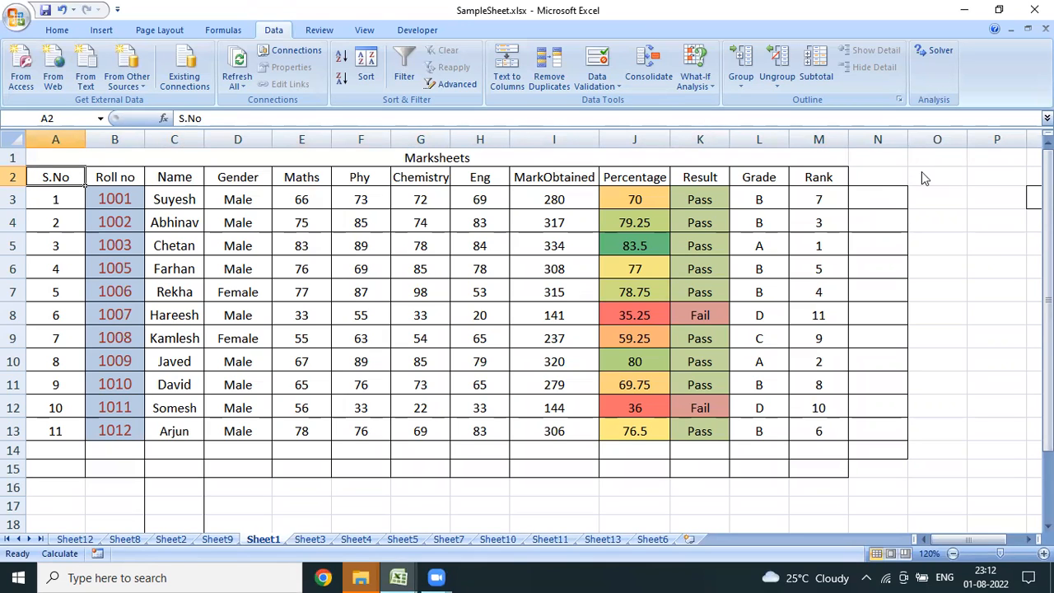
key(ctrl+shift+Right)
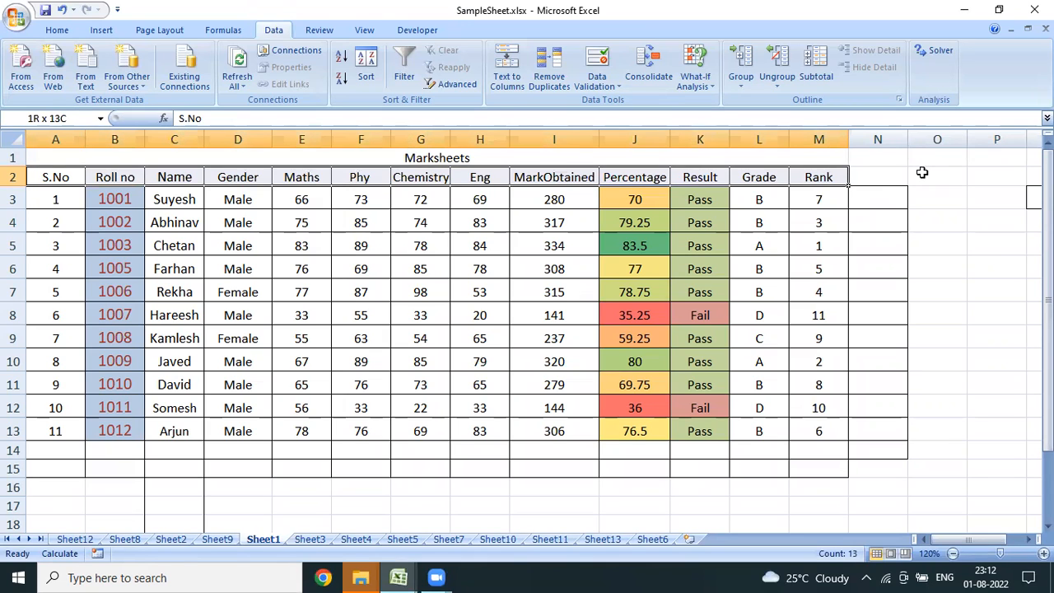
key(Down)
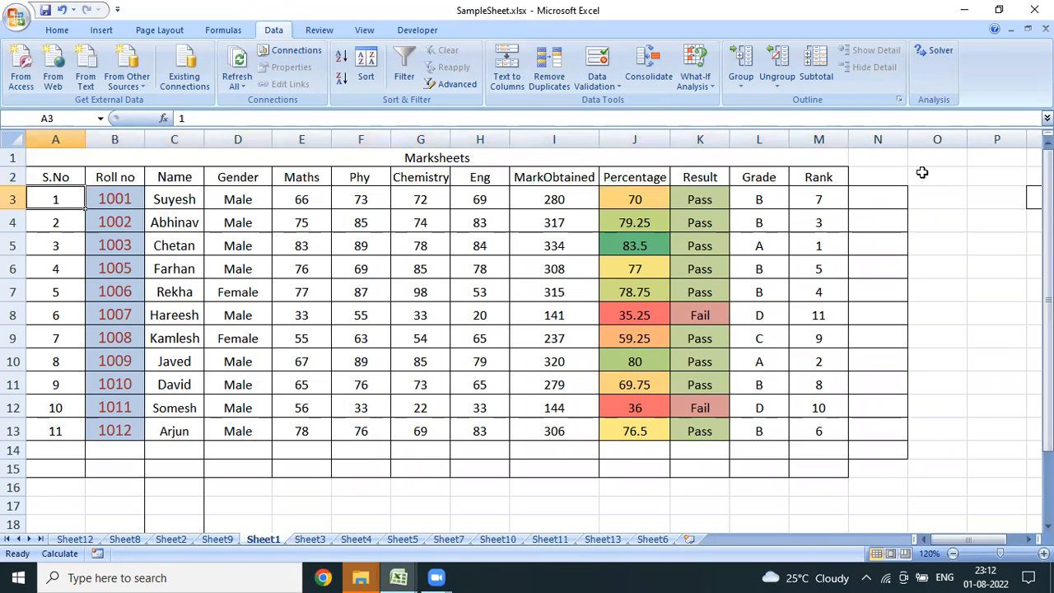
Turn on filtering for the marksheet table and filter the Gender column to only Female records
click(419, 274)
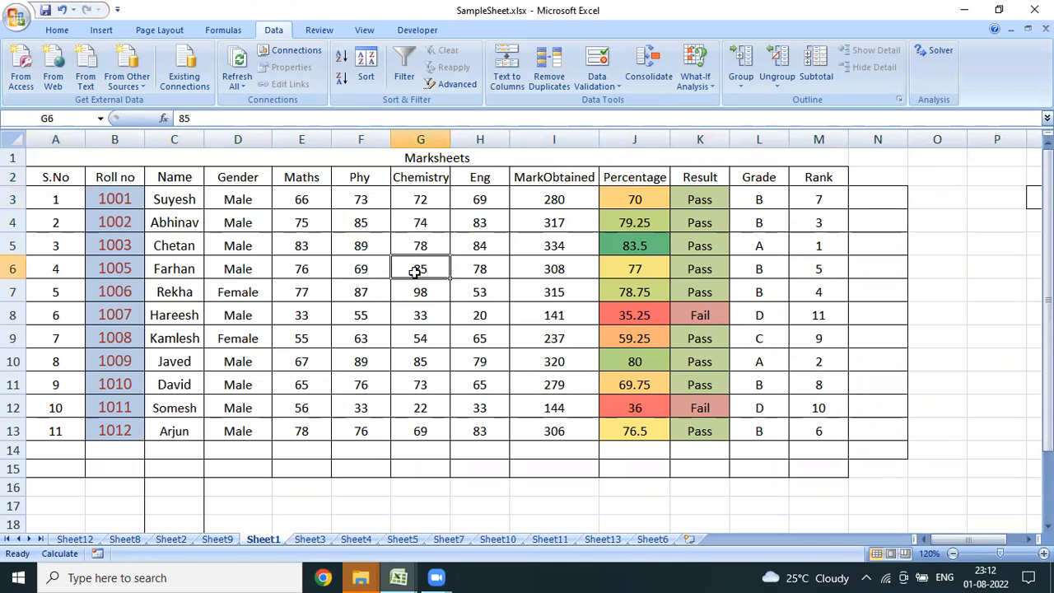
click(356, 248)
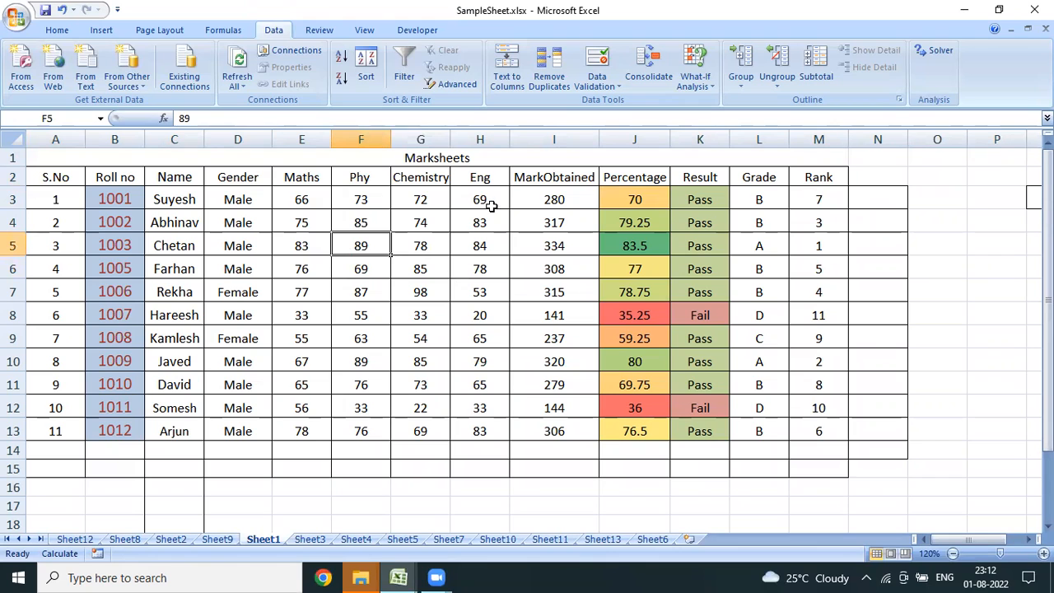
click(408, 83)
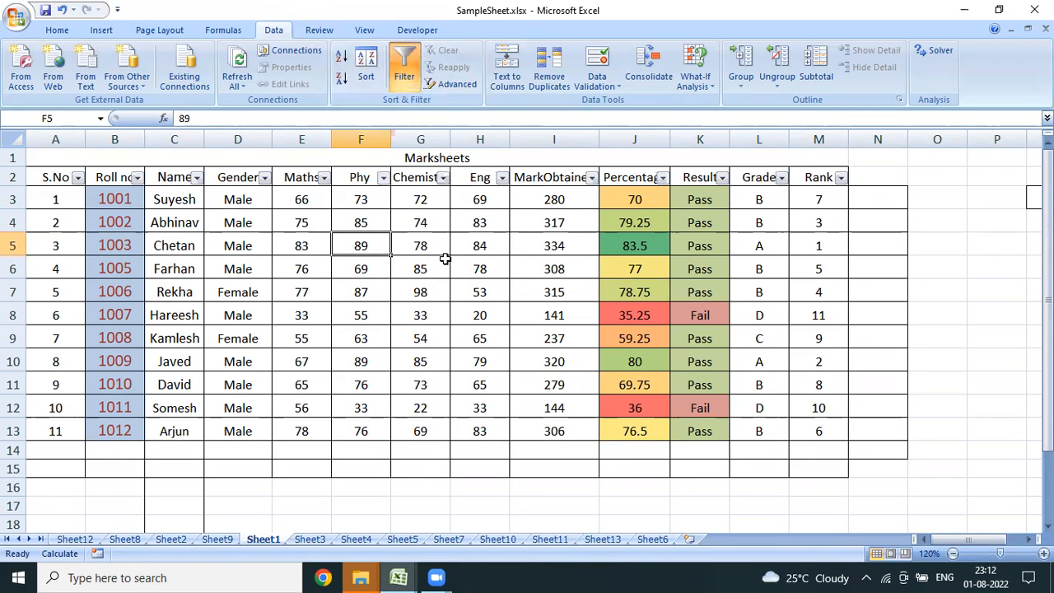
drag(8, 187, 9, 183)
click(264, 177)
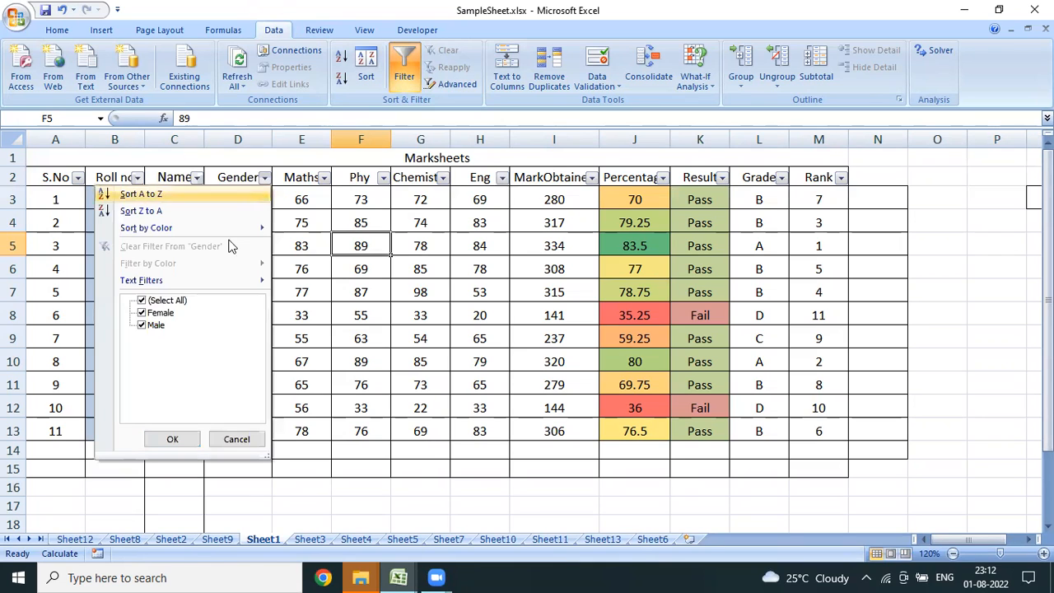
click(142, 326)
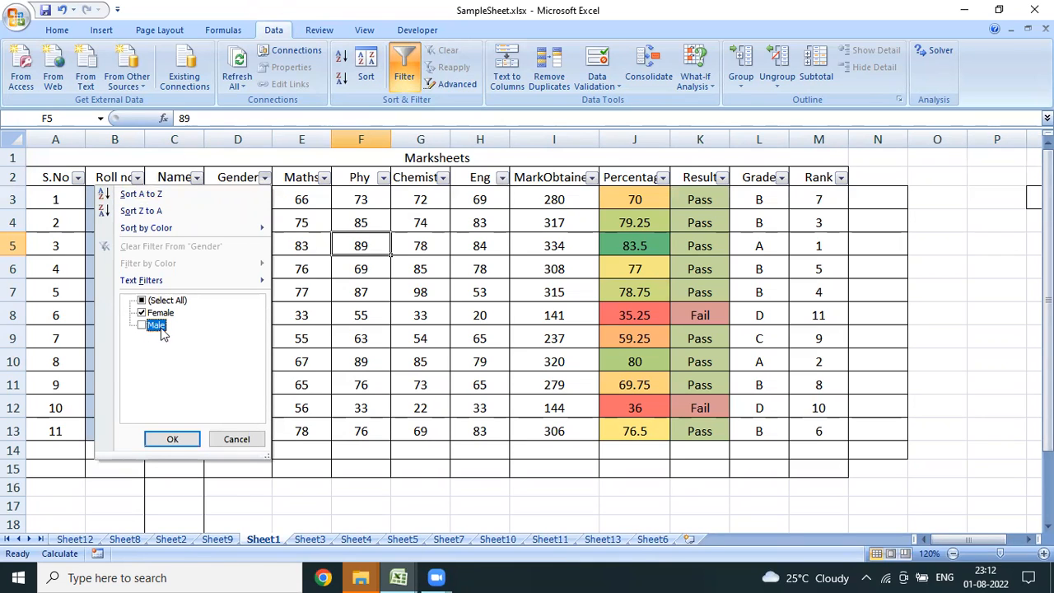
click(173, 439)
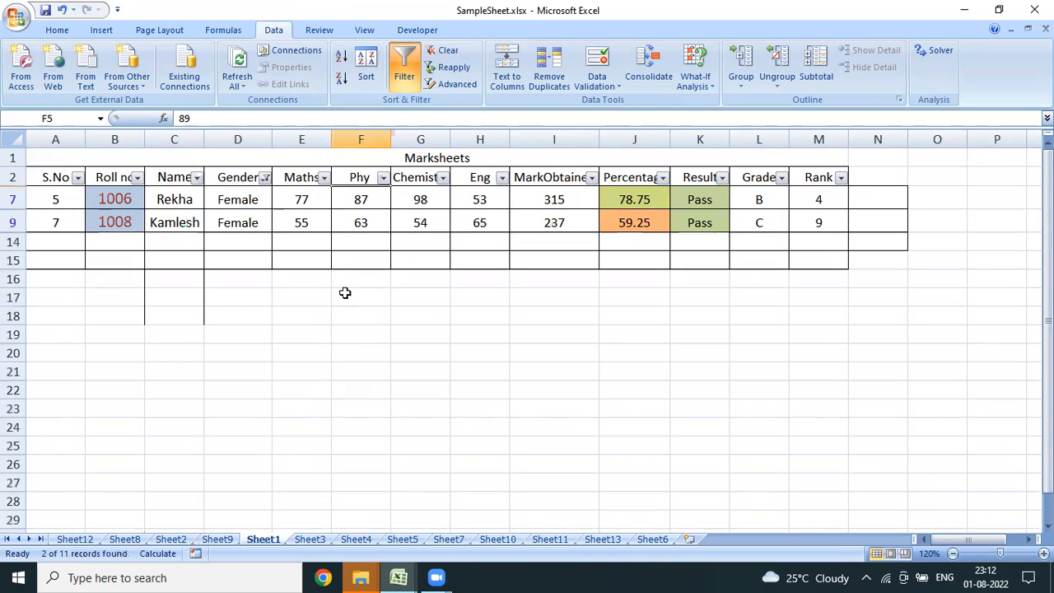
Turn off filtering on the marksheet table so that all student records are listed
click(404, 77)
click(404, 226)
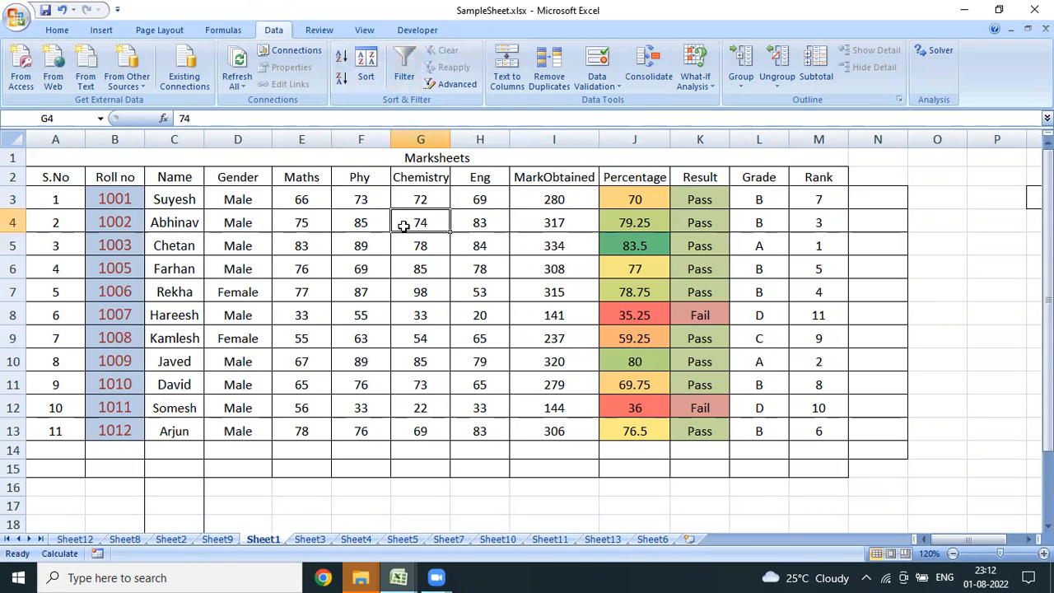
key(Up)
key(Up)
key(Left)
key(Left)
key(Left)
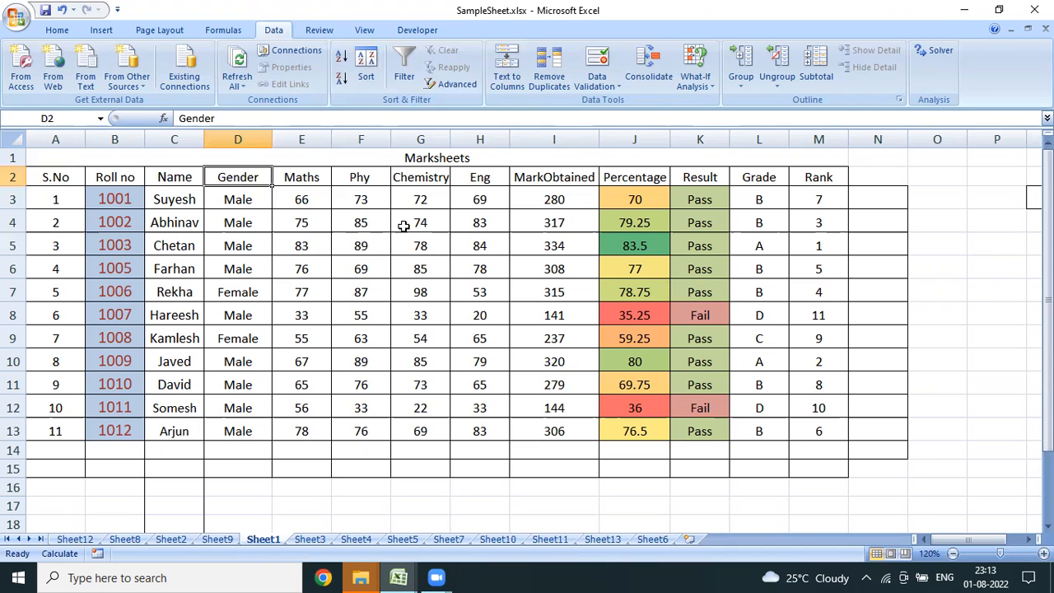
key(Left)
key(Left)
key(Left)
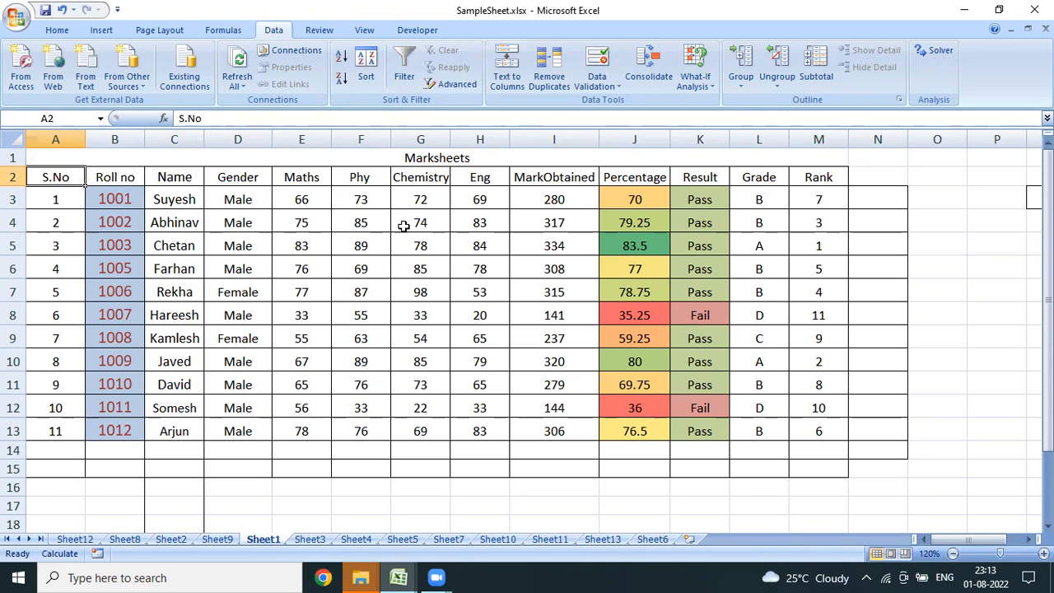
key(ctrl+shift+Right)
key(ctrl+shift+Down)
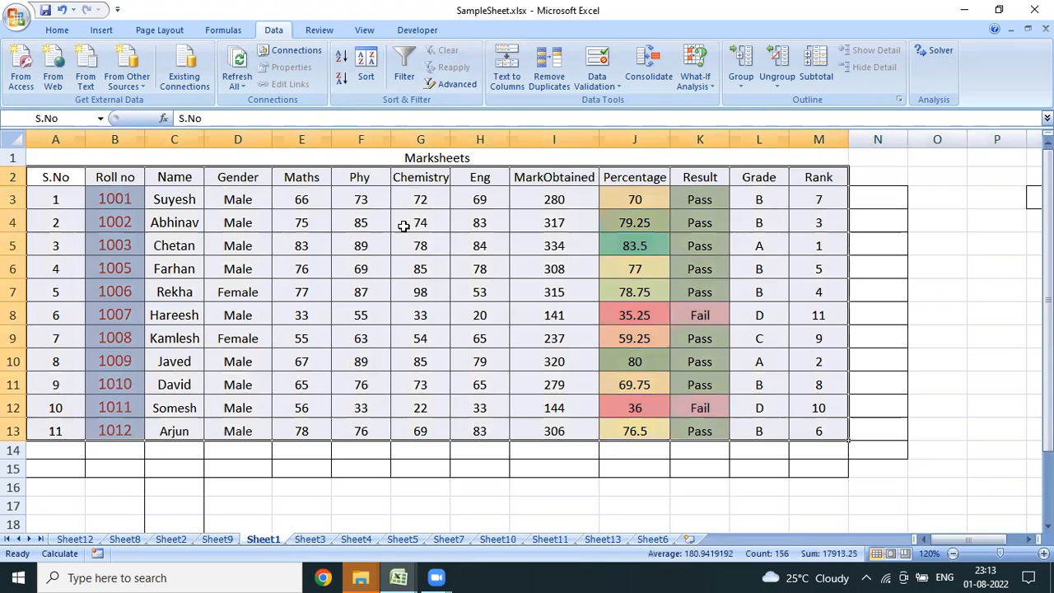
key(Up)
key(Down)
key(Right)
key(Right)
key(Right)
key(Right)
key(Right)
key(Right)
key(Right)
key(Right)
key(Right)
key(Right)
key(Right)
key(Right)
key(Right)
key(Right)
key(Right)
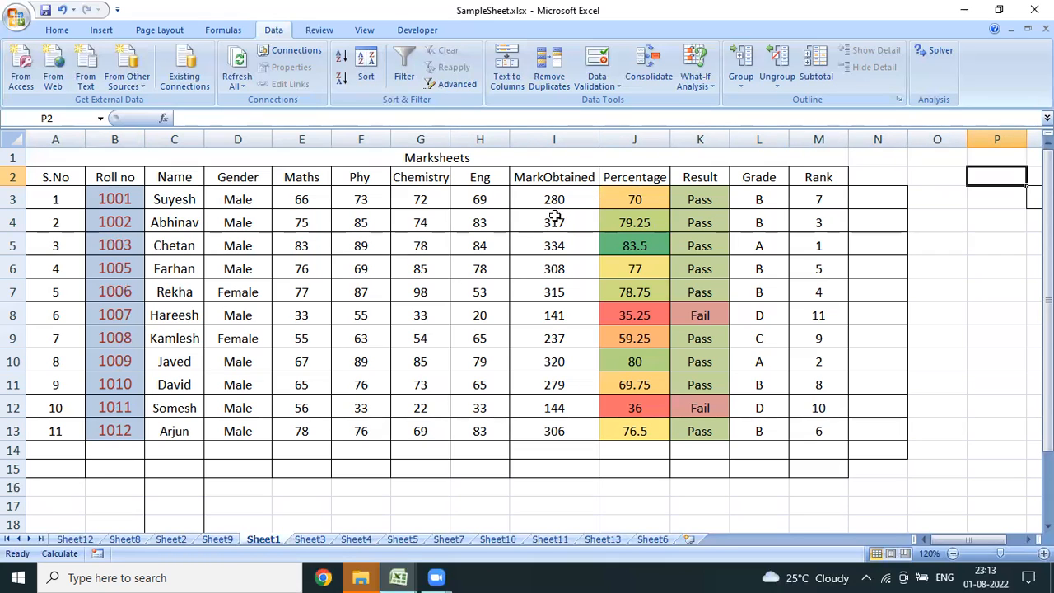
Copy the Gender column heading from D2 into cell P2 as the criteria heading
click(245, 181)
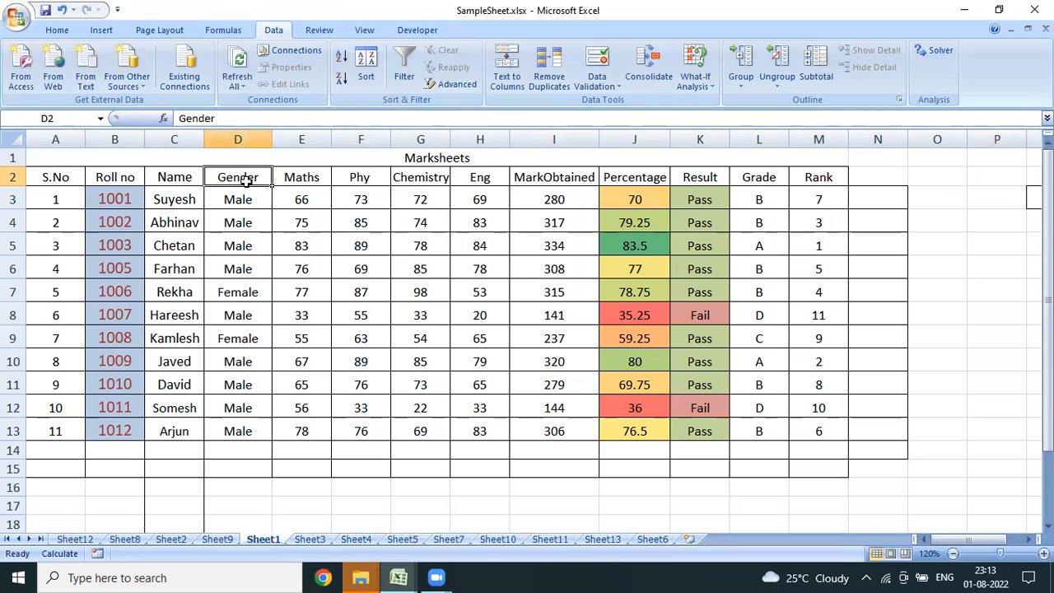
key(ctrl+c)
key(Right)
key(Right)
key(Right)
key(Right)
key(Right)
key(Right)
key(Right)
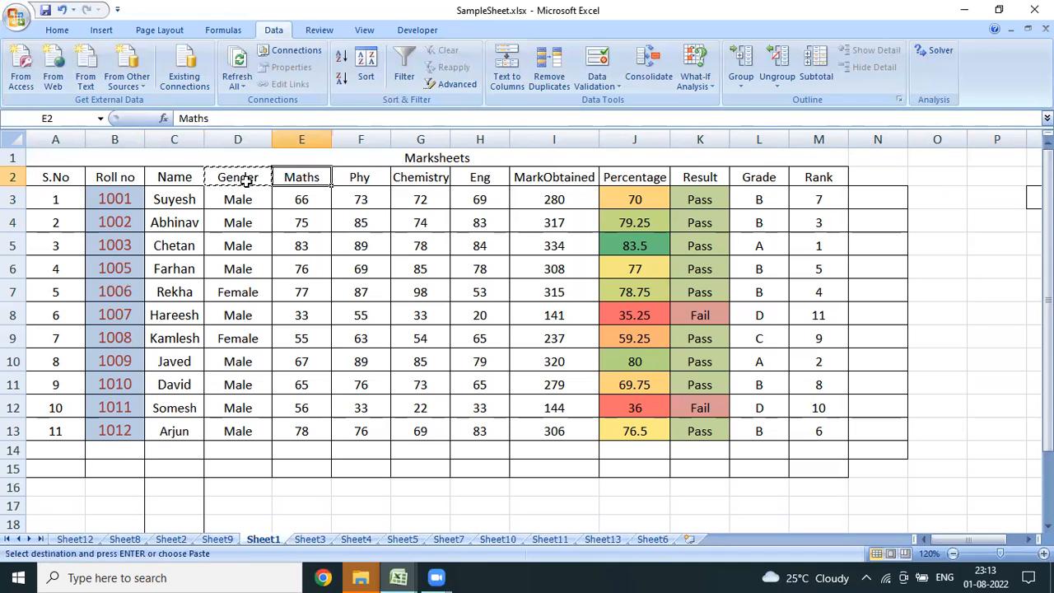
key(Right)
key(Right)
key(Right)
key(Right)
key(Right)
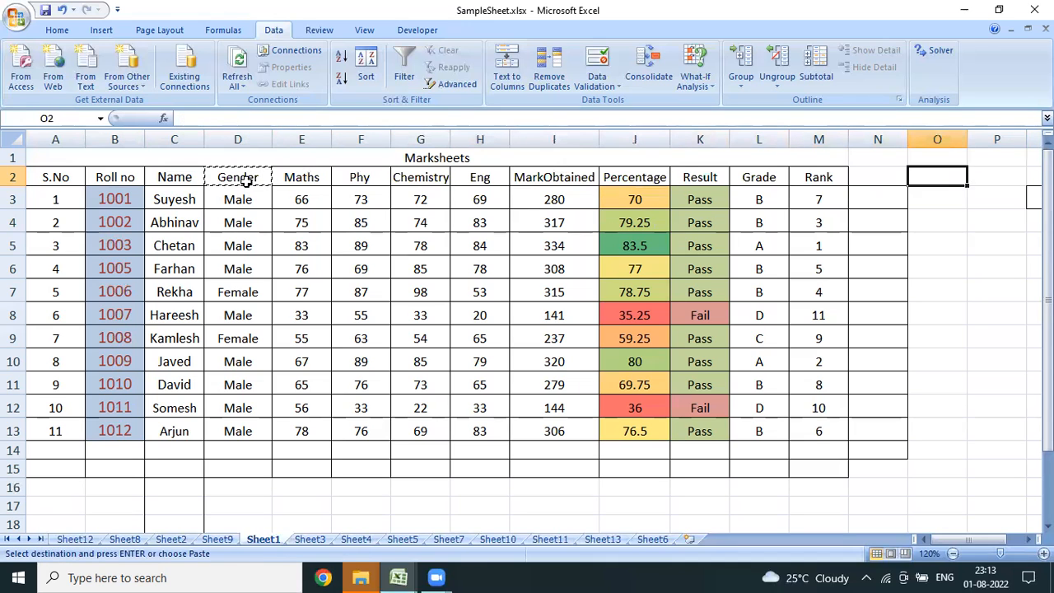
key(Return)
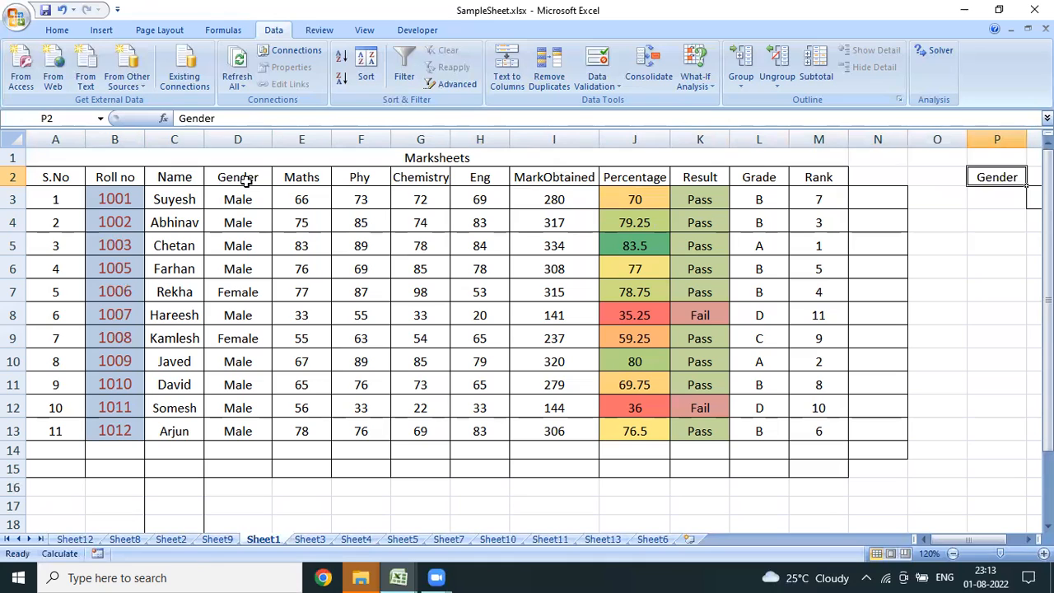
Copy the value Male from the first Gender entry in D3 into P3 below the criteria heading
key(Left)
key(Left)
key(Left)
key(Left)
key(Left)
key(Left)
key(Left)
key(Left)
key(Left)
key(Left)
key(Left)
key(Left)
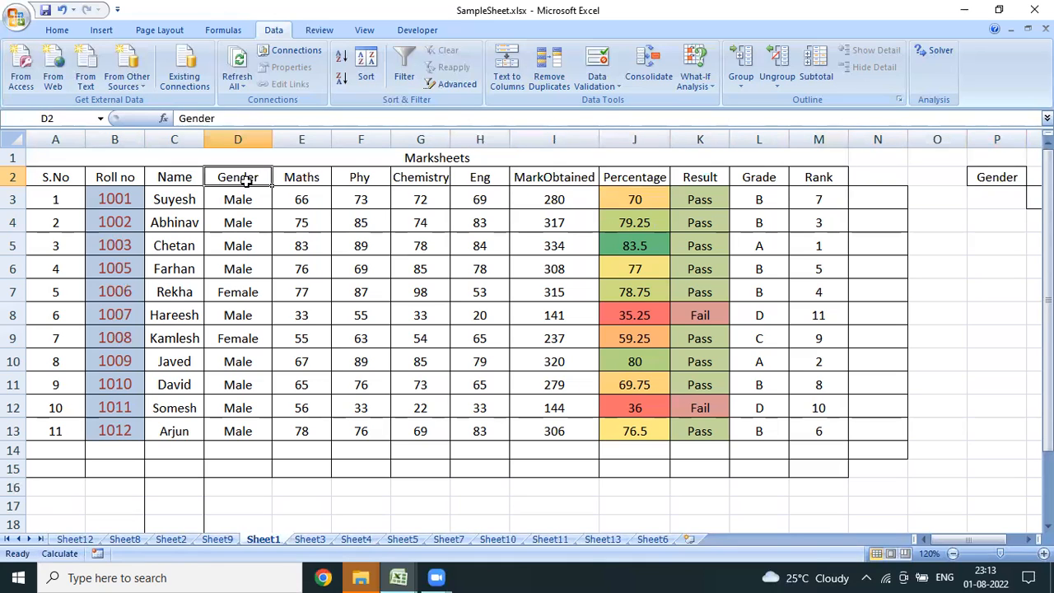
key(Down)
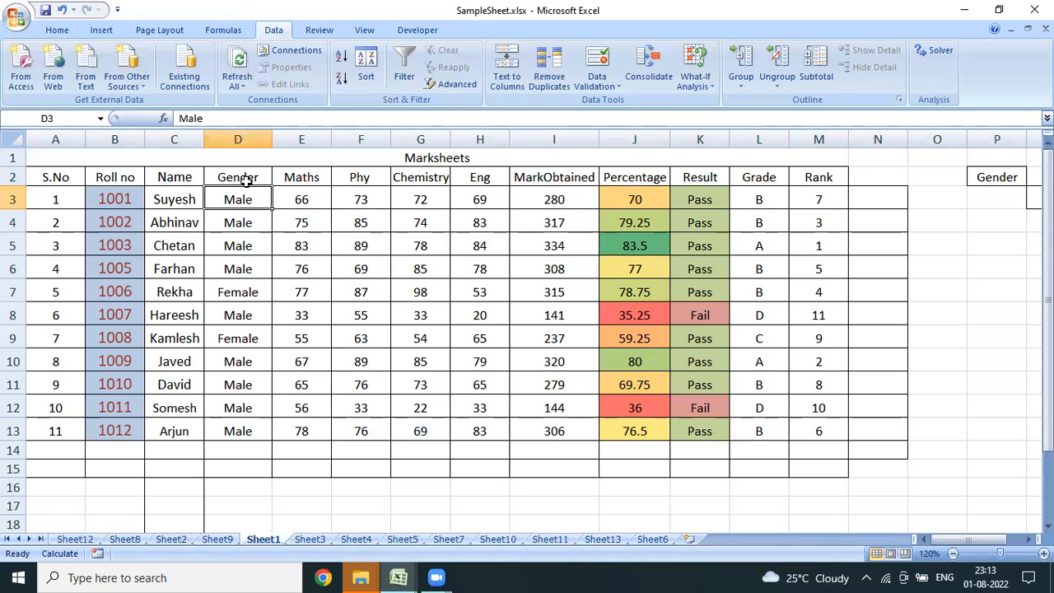
key(ctrl+c)
key(Right)
key(Right)
key(Right)
key(Right)
key(Right)
key(Right)
key(Right)
key(Right)
key(Right)
key(Right)
key(Right)
key(Right)
key(Return)
key(Up)
key(shift+Down)
key(Up)
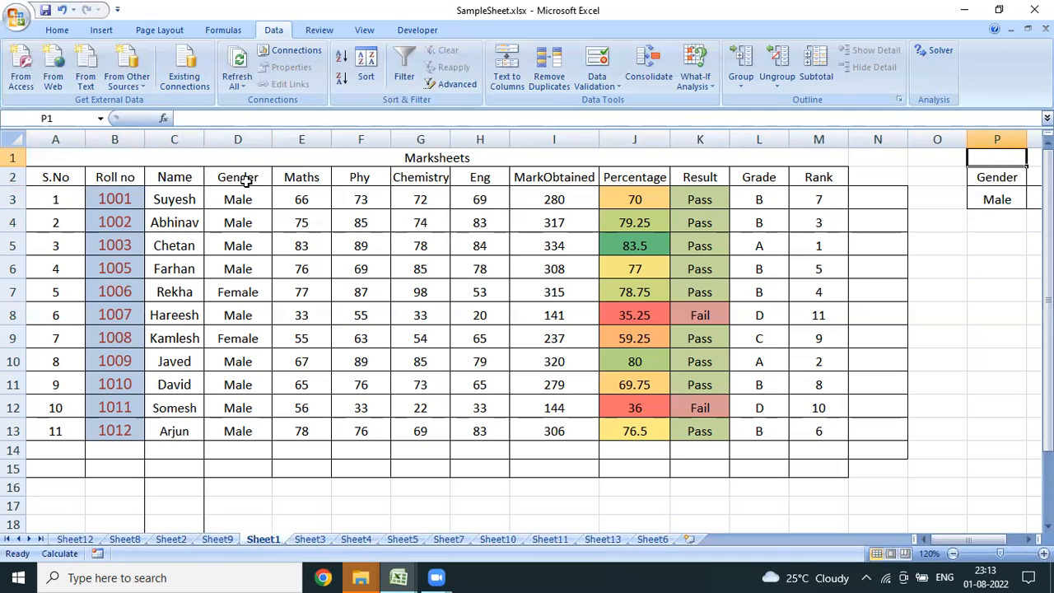
key(Down)
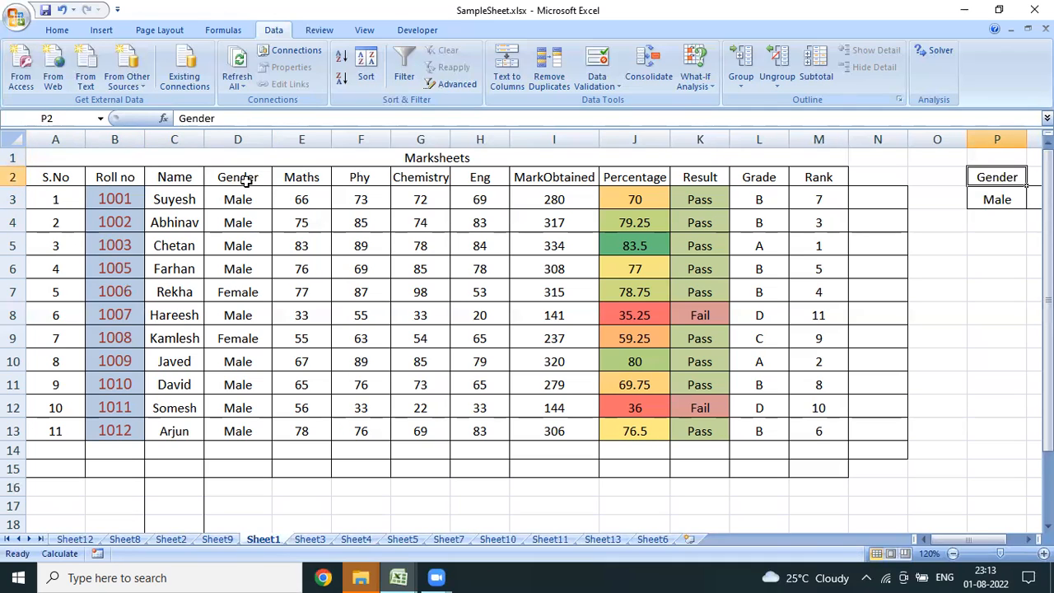
key(shift+Down)
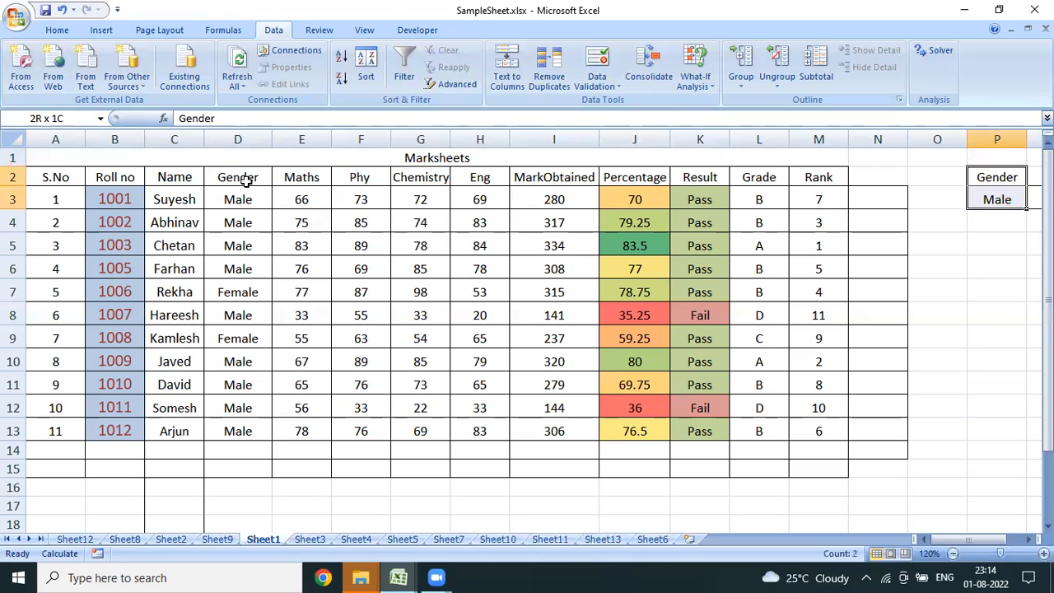
key(shift+Up)
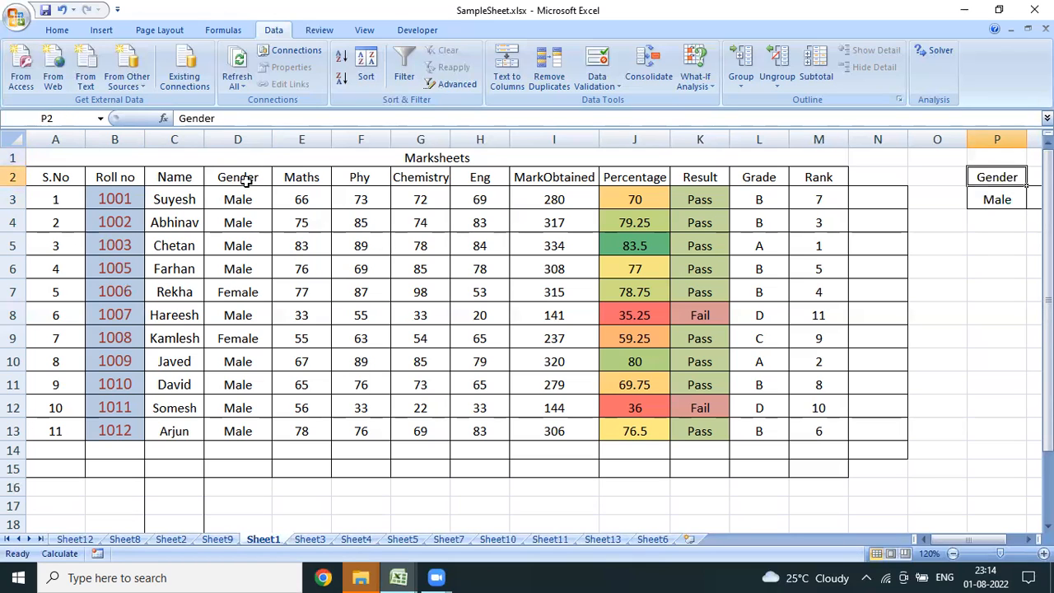
key(Left)
key(Right)
key(Down)
key(Up)
key(Down)
key(Down)
key(Up)
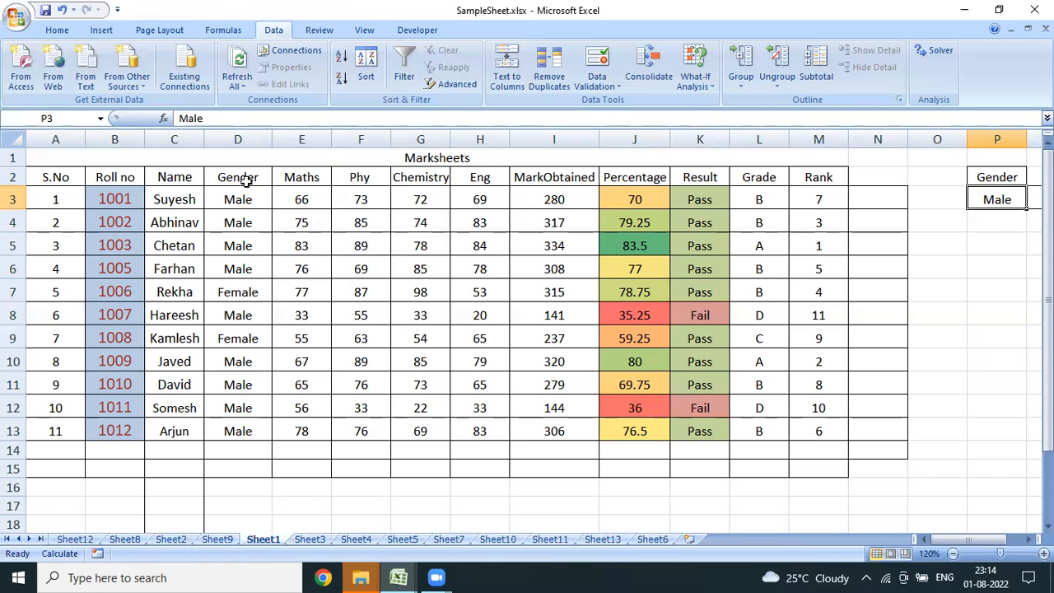
key(Up)
key(Down)
key(Down)
key(Down)
key(Down)
key(Down)
key(Down)
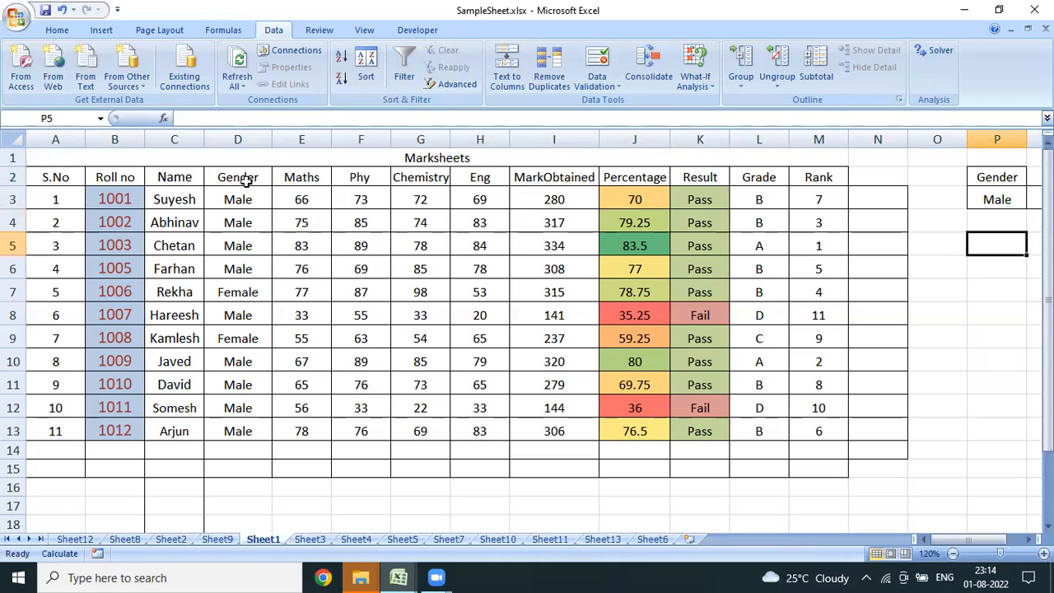
key(Down)
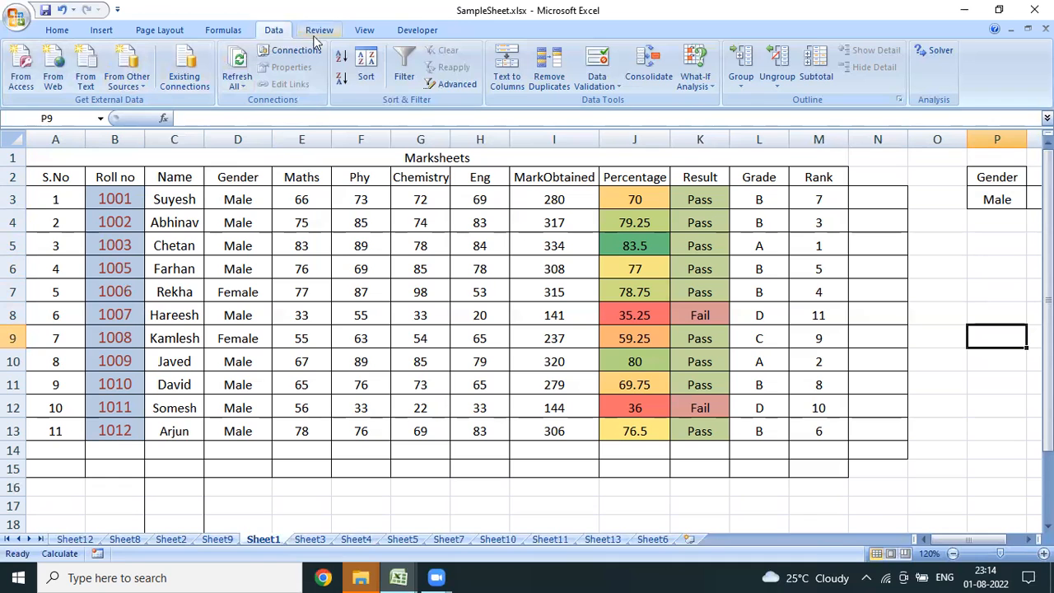
Start an Advanced Filter on the marksheet table and set it to copy the results to another location
click(441, 85)
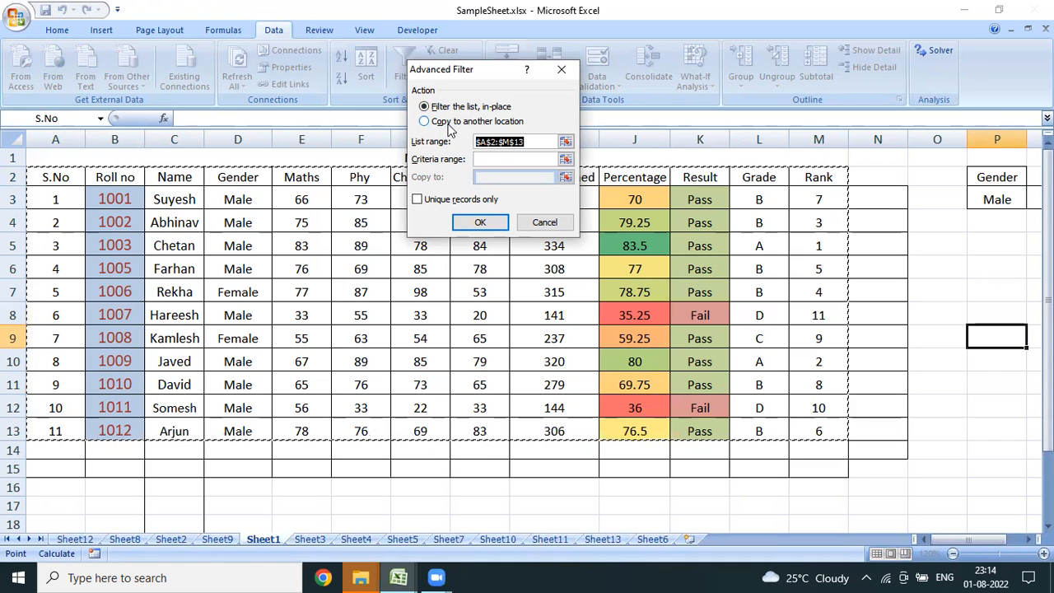
click(449, 125)
click(481, 157)
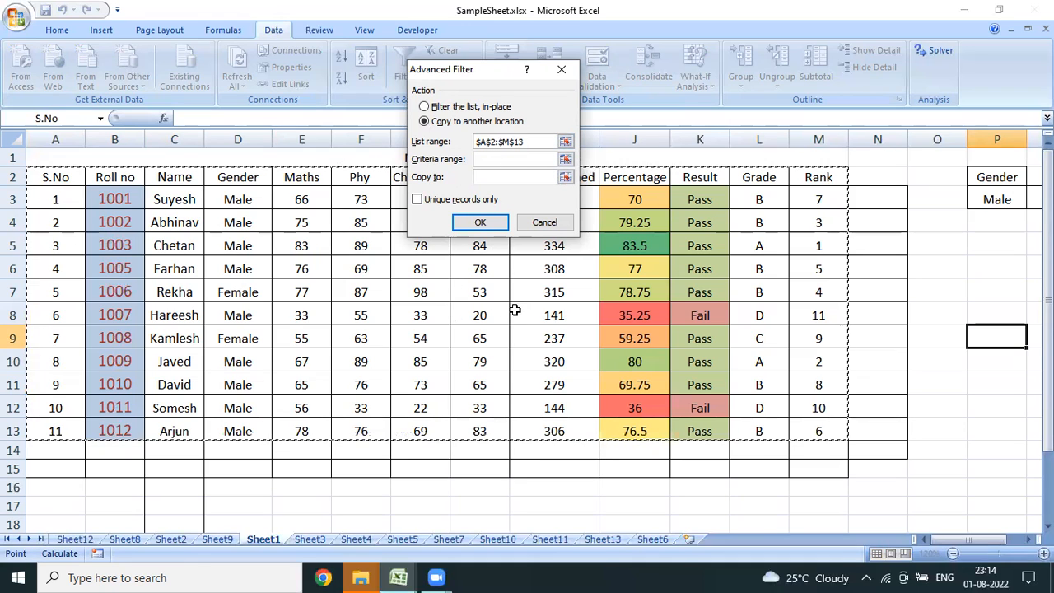
Reselect the whole marksheet table A2:M13 as the list range and use P2:P3 as the criteria range
click(532, 143)
key(BackSpace)
key(BackSpace)
key(BackSpace)
key(BackSpace)
key(BackSpace)
key(BackSpace)
key(BackSpace)
key(BackSpace)
key(BackSpace)
key(BackSpace)
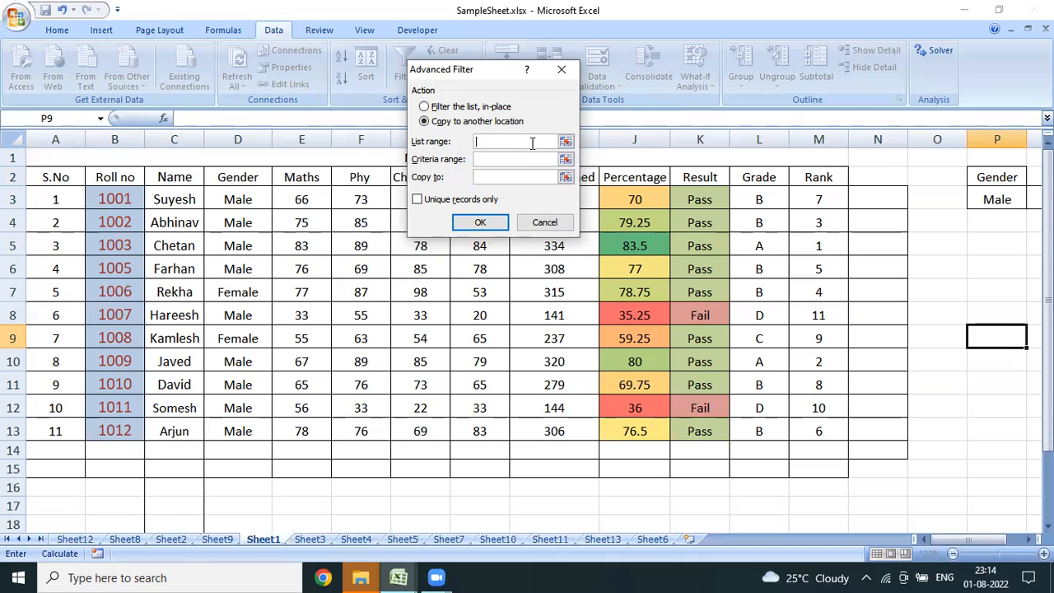
drag(72, 177, 799, 422)
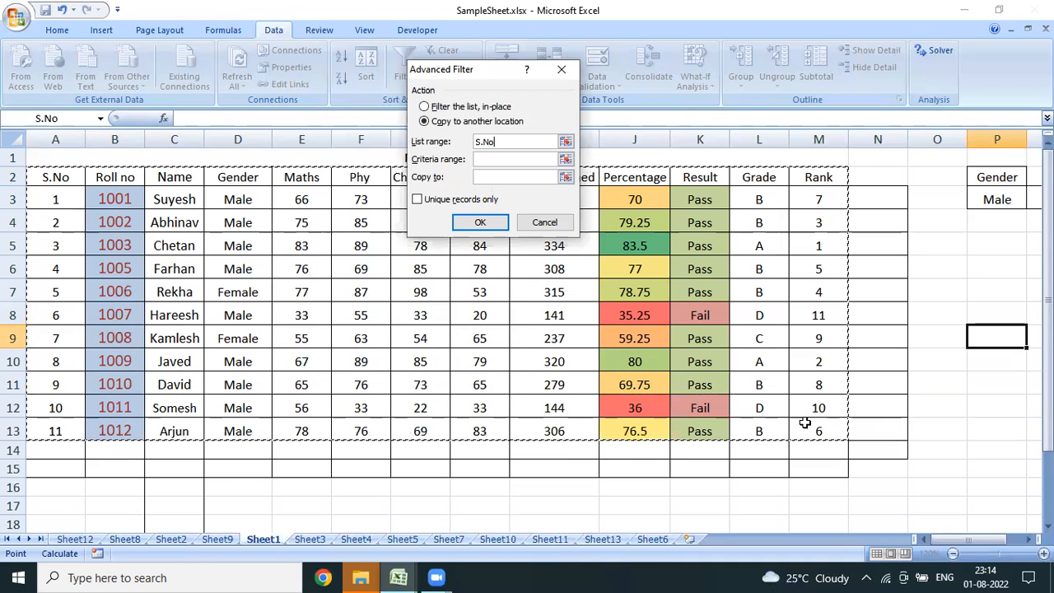
click(522, 159)
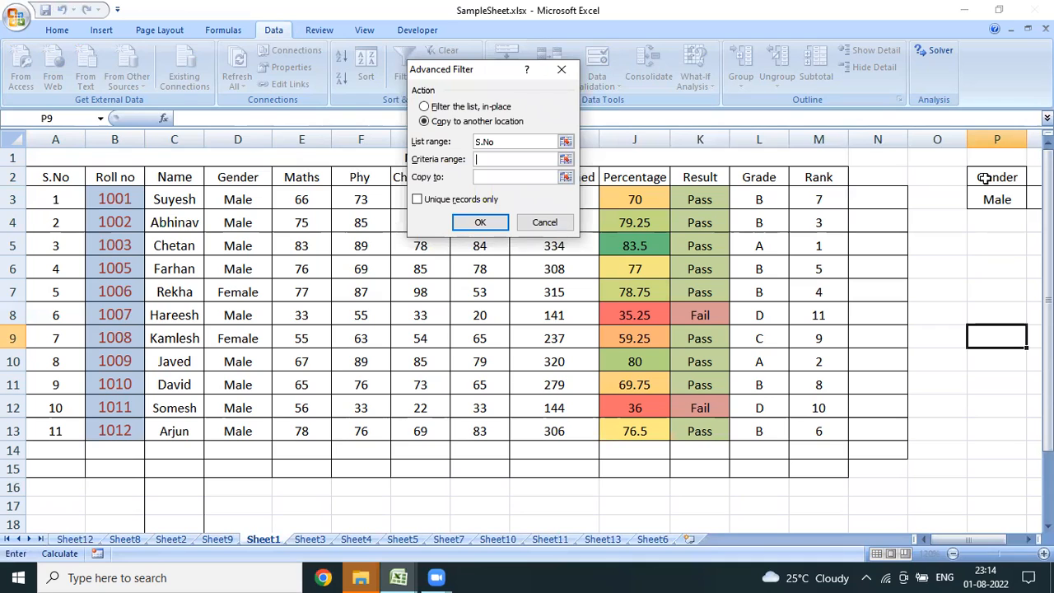
drag(984, 178, 990, 196)
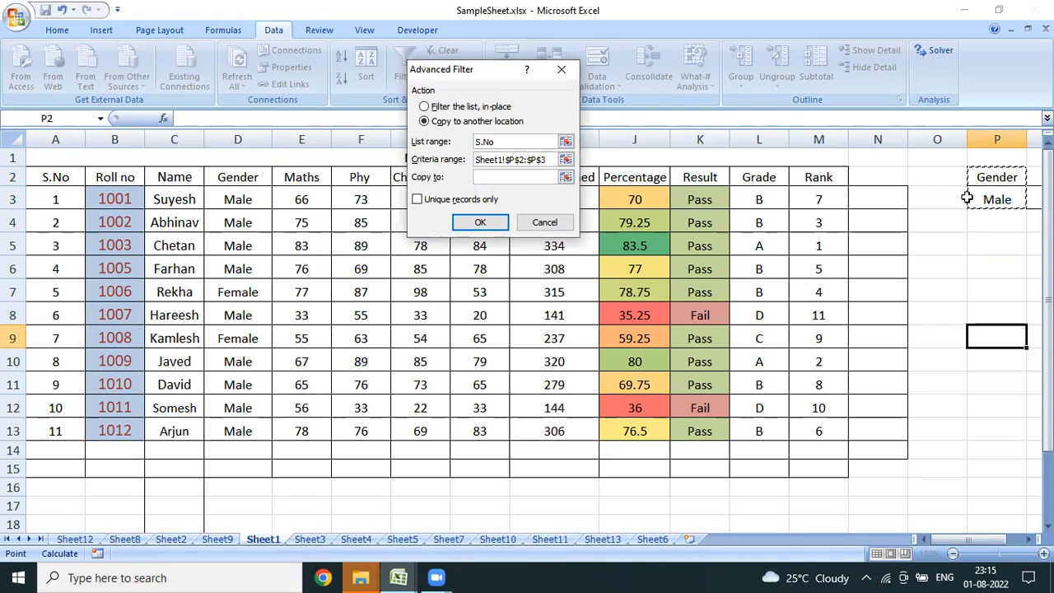
Set Q14 as the copy destination and run the Advanced Filter to extract the Male records there
click(479, 178)
click(1029, 539)
click(1029, 540)
click(1029, 539)
click(1028, 539)
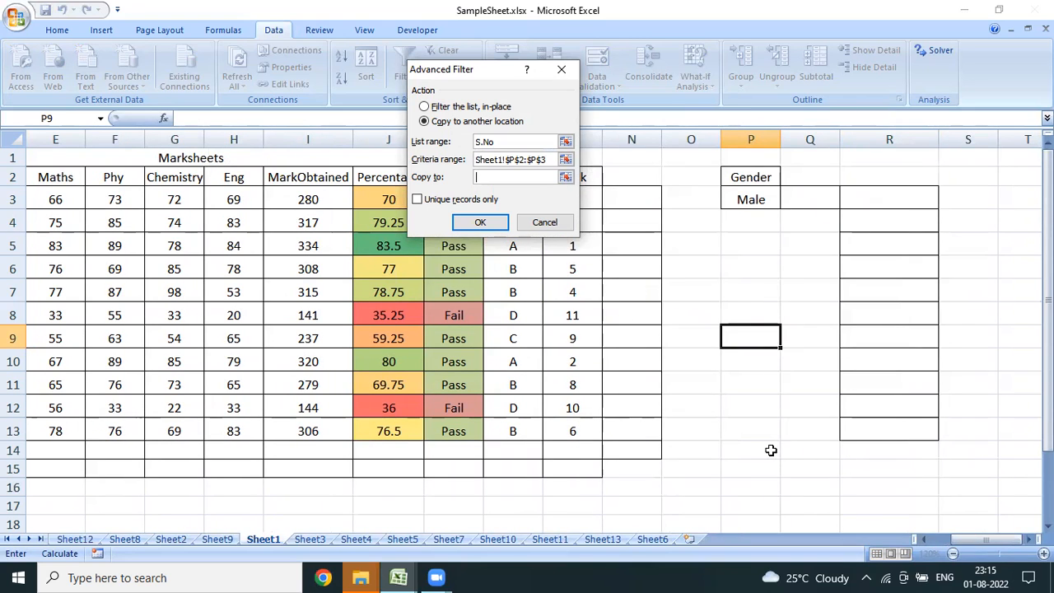
click(808, 447)
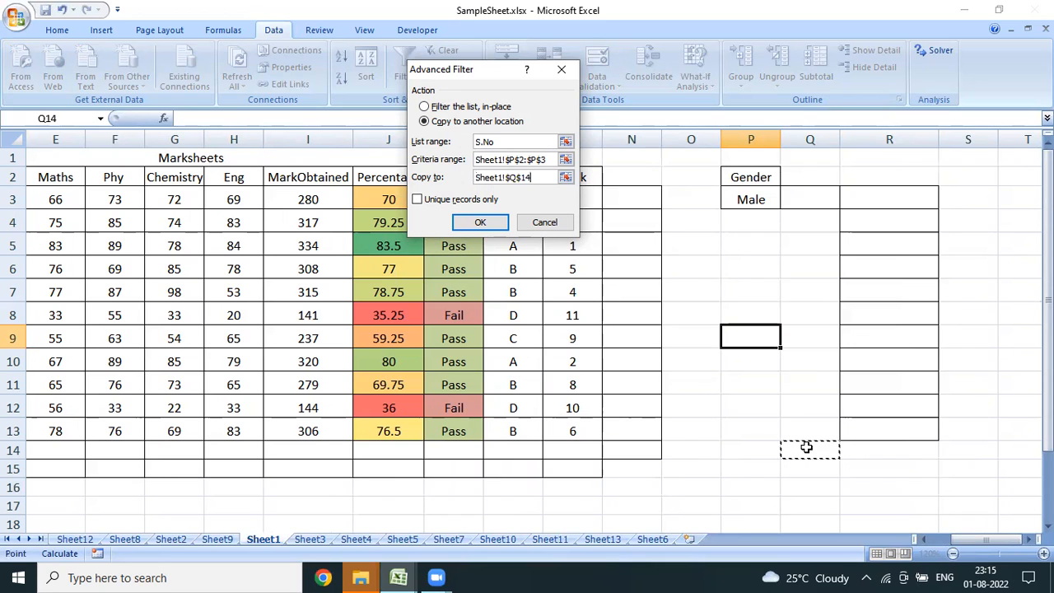
click(480, 222)
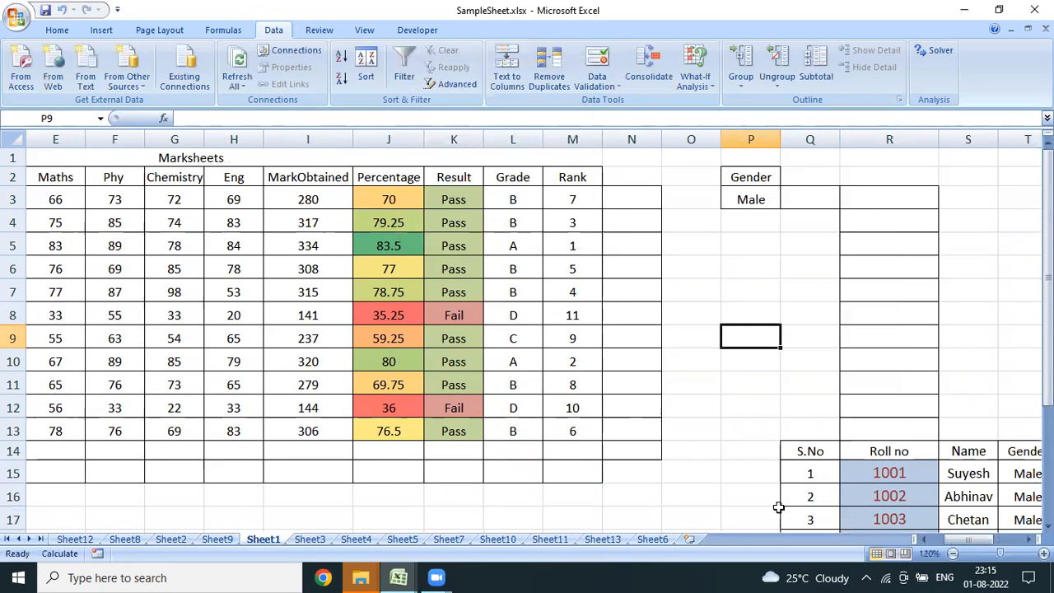
Examine the extracted records starting at Q14, and return to the Marksheets title in A1
drag(972, 539, 999, 542)
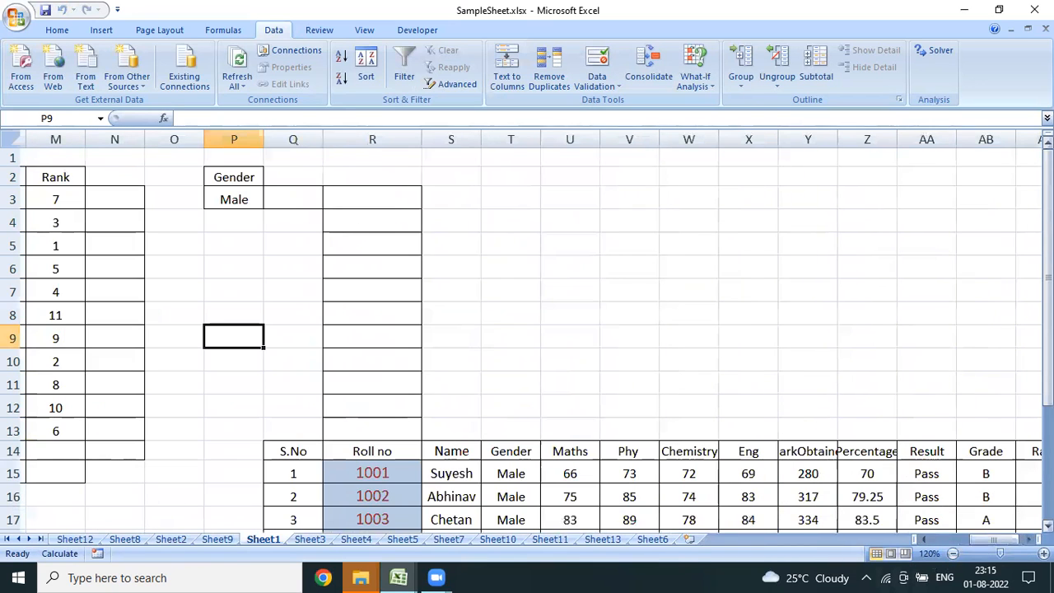
drag(1048, 362, 1047, 371)
drag(1046, 370, 1046, 372)
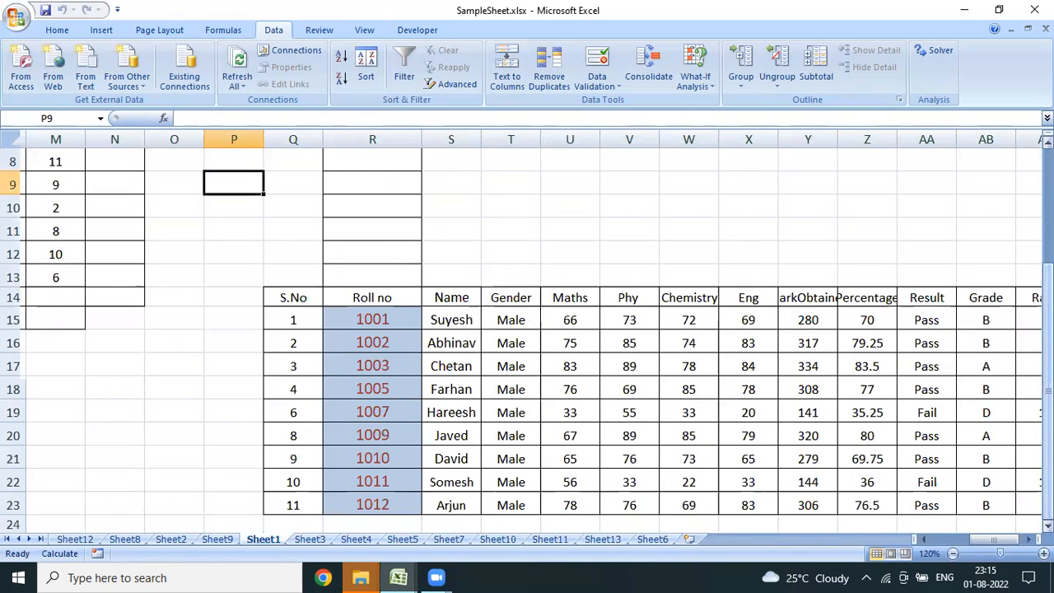
click(742, 299)
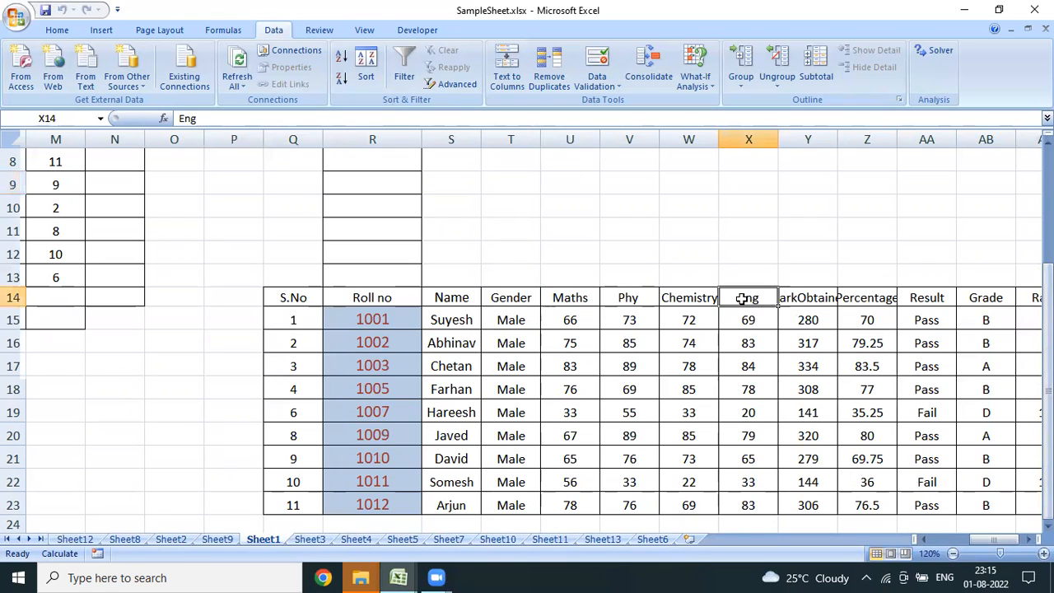
key(Home)
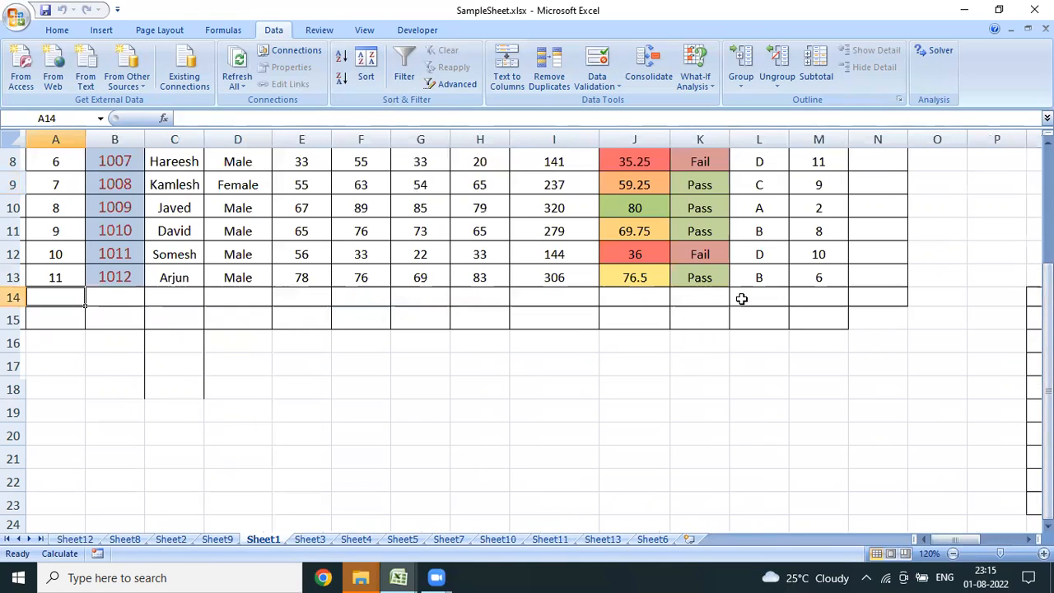
key(Up)
key(Up)
key(Up)
key(Up)
key(Up)
key(Up)
key(Up)
key(Up)
key(Up)
key(Up)
key(Up)
key(Up)
key(Up)
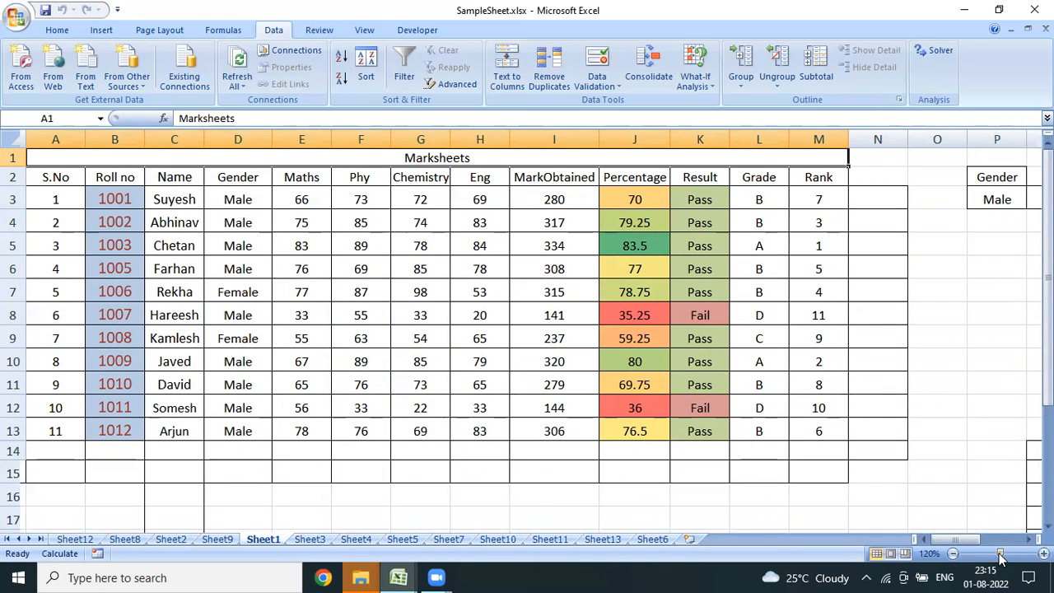
Clear the contents of the extracted records block that starts at Q14
click(1030, 538)
click(1029, 539)
click(941, 467)
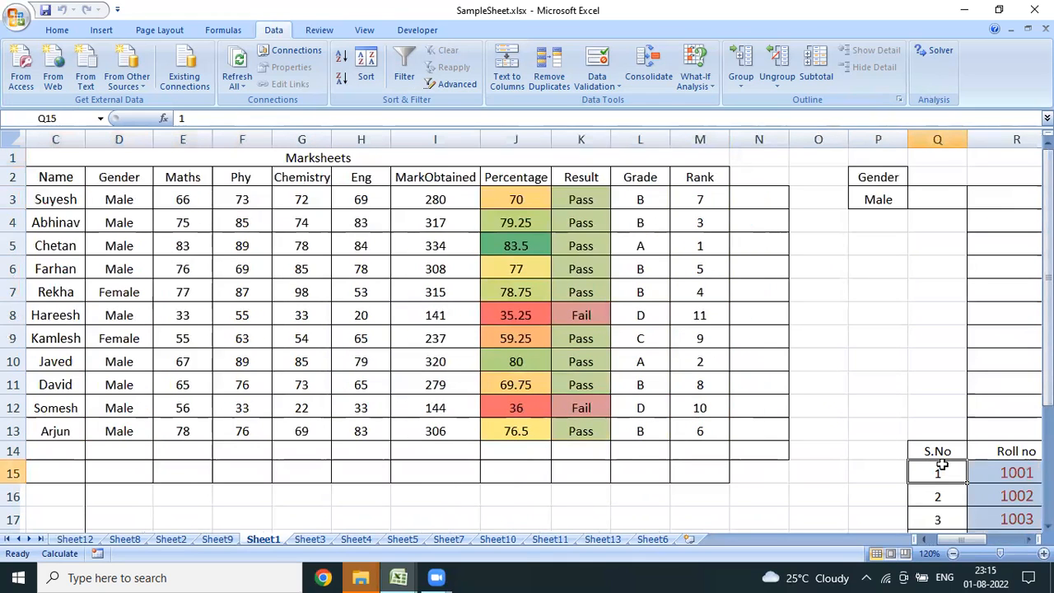
drag(939, 451, 941, 463)
key(Delete)
Clear the Gender and Male criteria from cells P2:P3
key(Home)
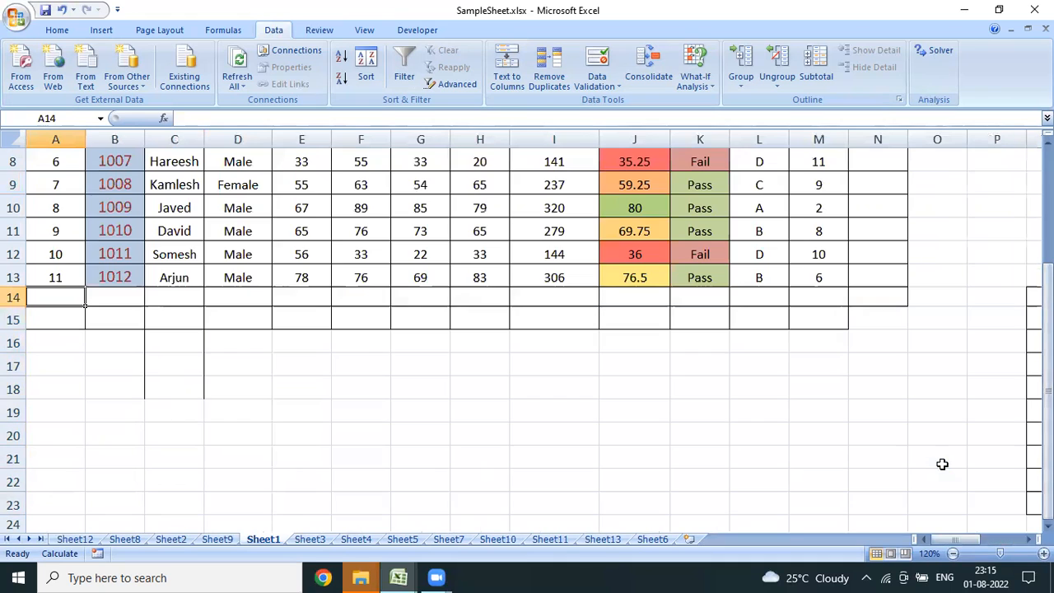
key(Up)
key(ctrl+Up)
key(Down)
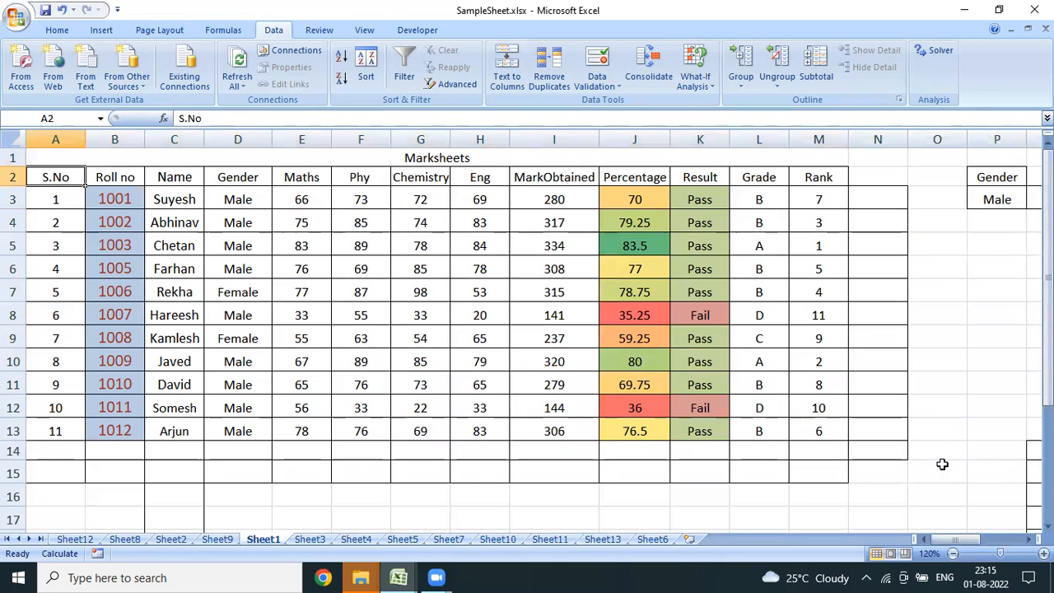
key(Right)
key(Right)
key(Right)
key(Right)
key(Right)
key(Right)
key(Right)
key(Right)
key(Right)
key(Right)
key(Right)
key(Right)
key(Right)
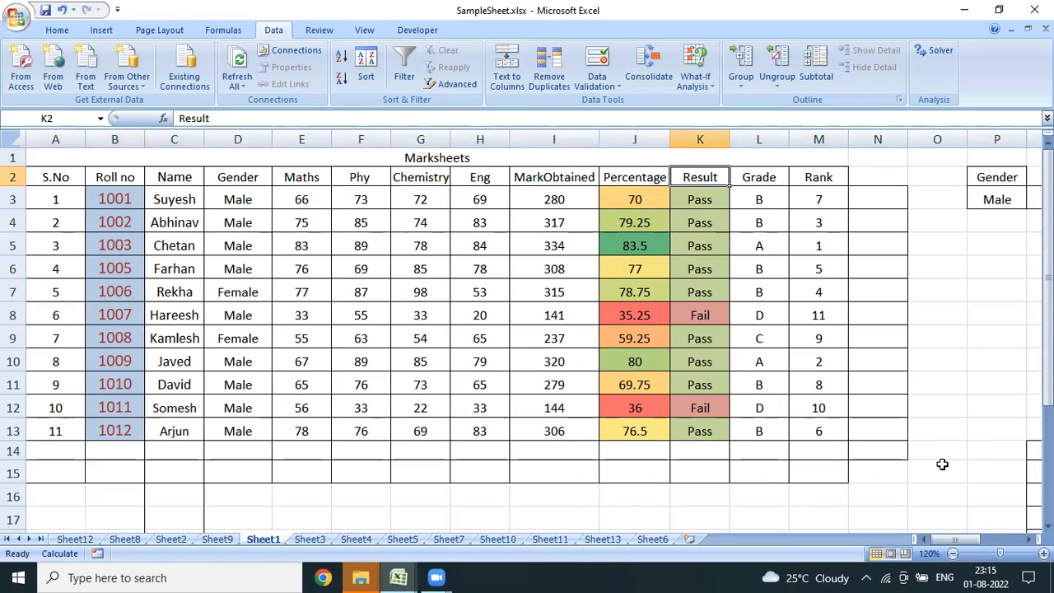
key(Right)
key(Right)
key(shift+Down)
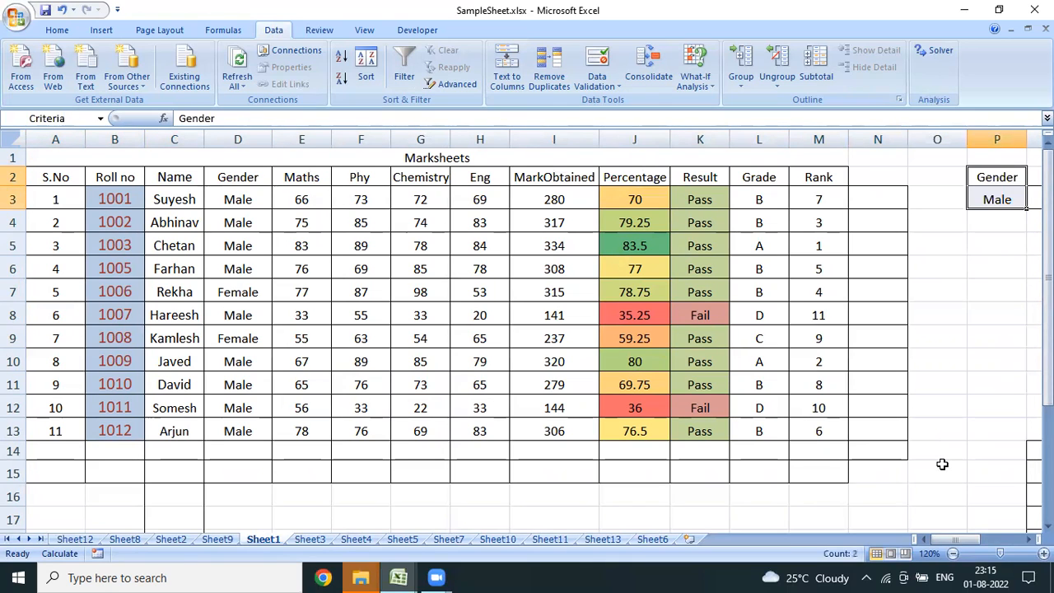
key(Delete)
Copy the Grade column heading from L2 into P2 as the new criteria heading
key(Left)
key(Left)
key(Left)
key(Left)
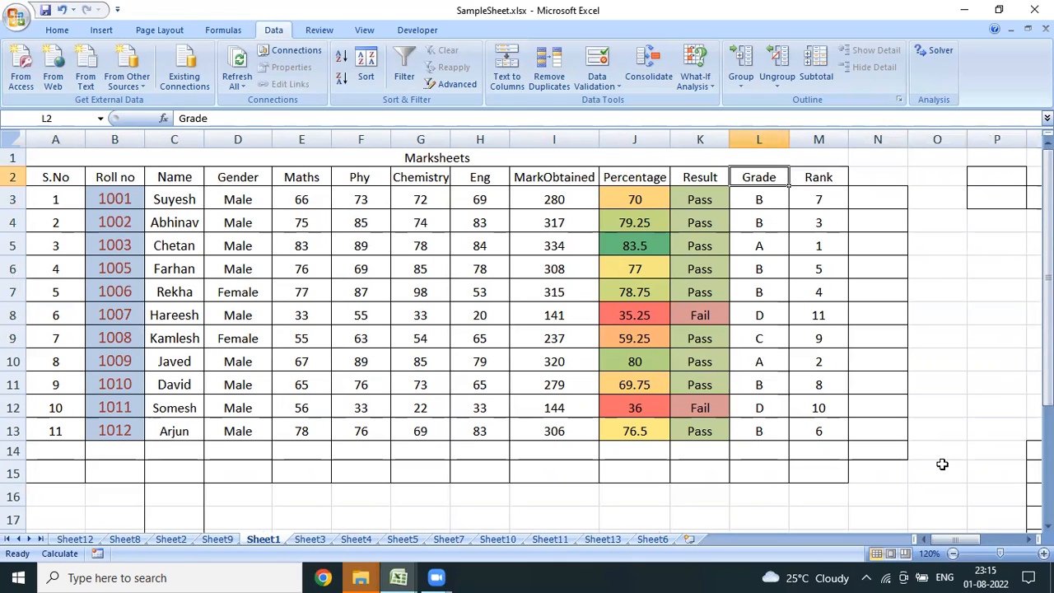
key(Down)
key(Up)
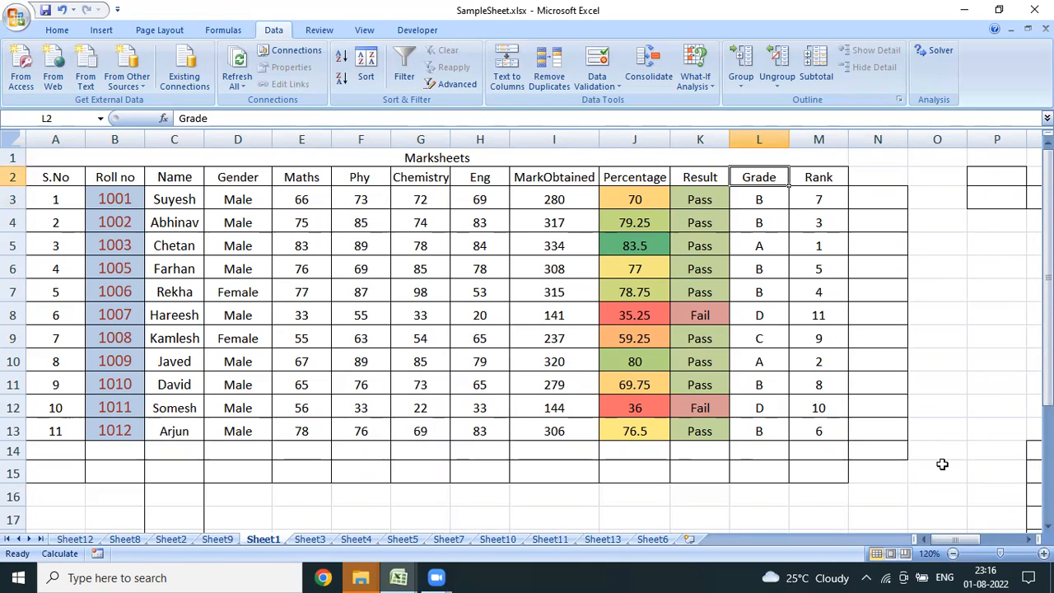
key(ctrl+c)
key(Right)
key(Right)
key(Right)
key(Right)
key(Return)
Enter D in P3 as the grade to match under the criteria heading
key(Down)
key(Down)
key(Up)
text(D)
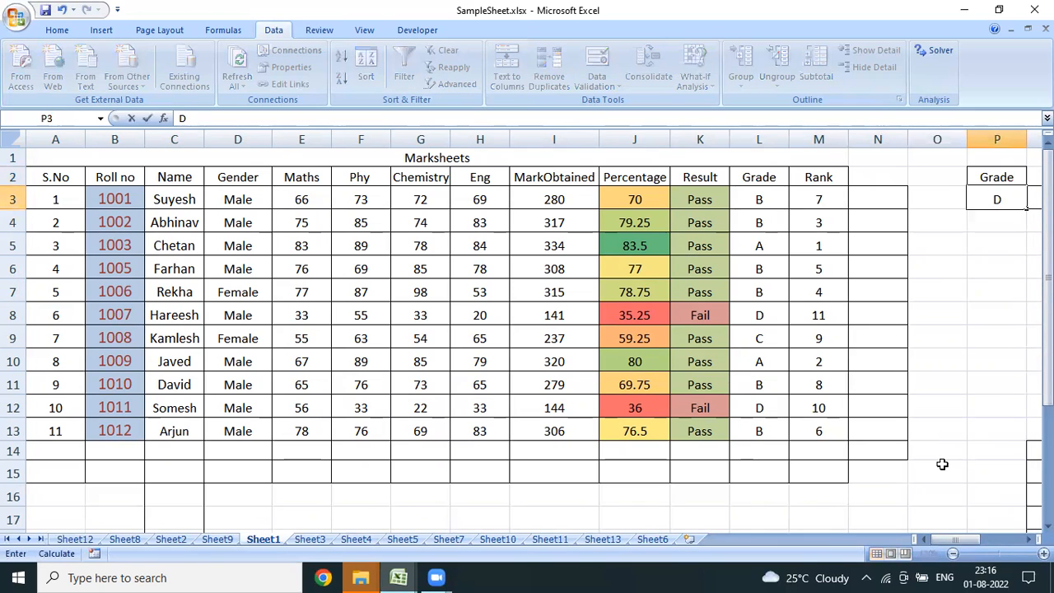
key(Up)
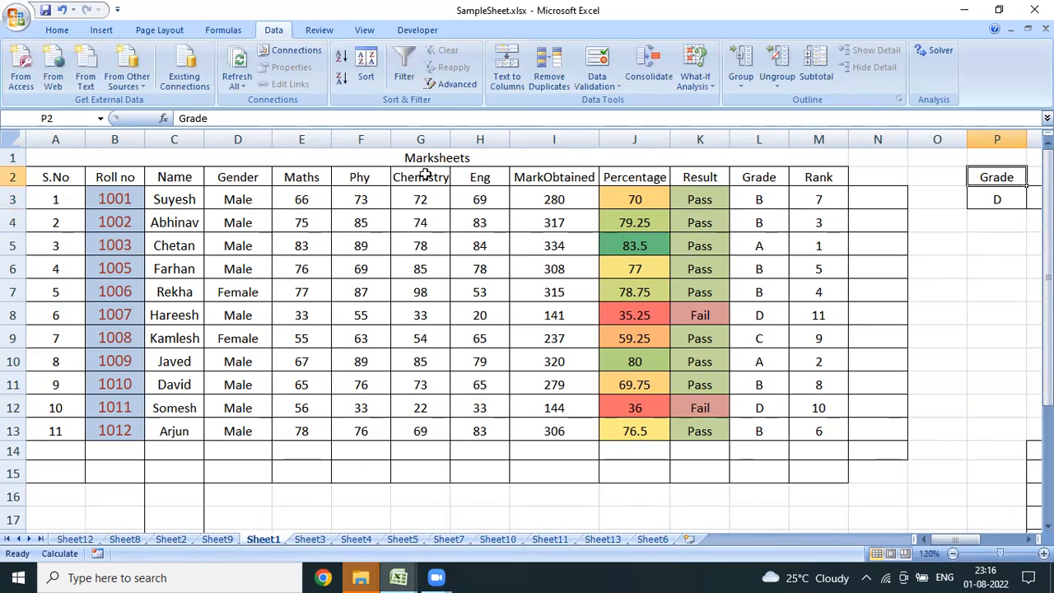
Select the marksheet table A2:M13 with its headings and start an Advanced Filter on it
click(387, 240)
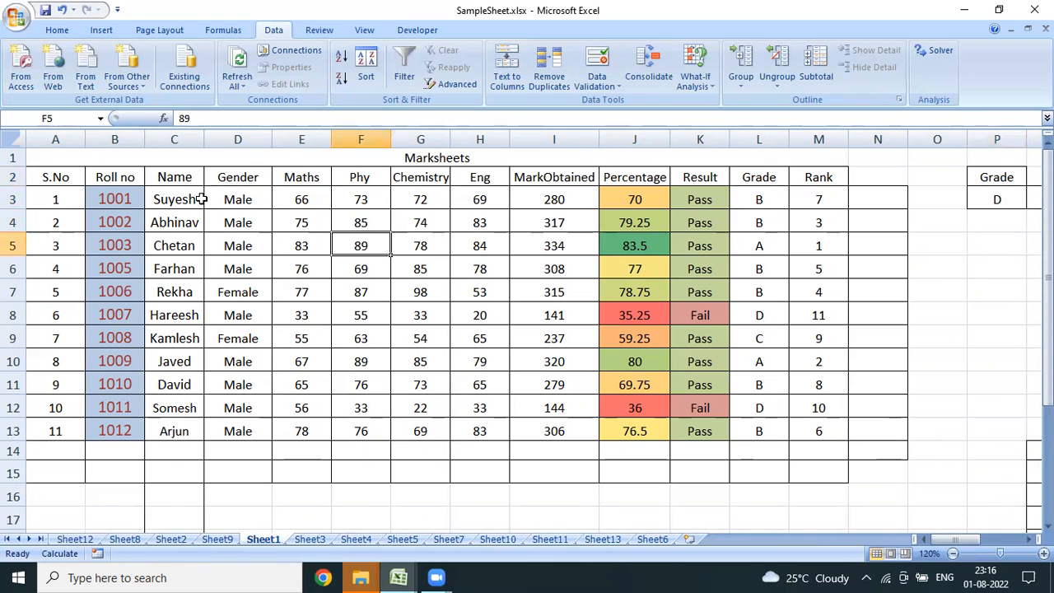
drag(52, 180, 207, 253)
drag(292, 262, 797, 436)
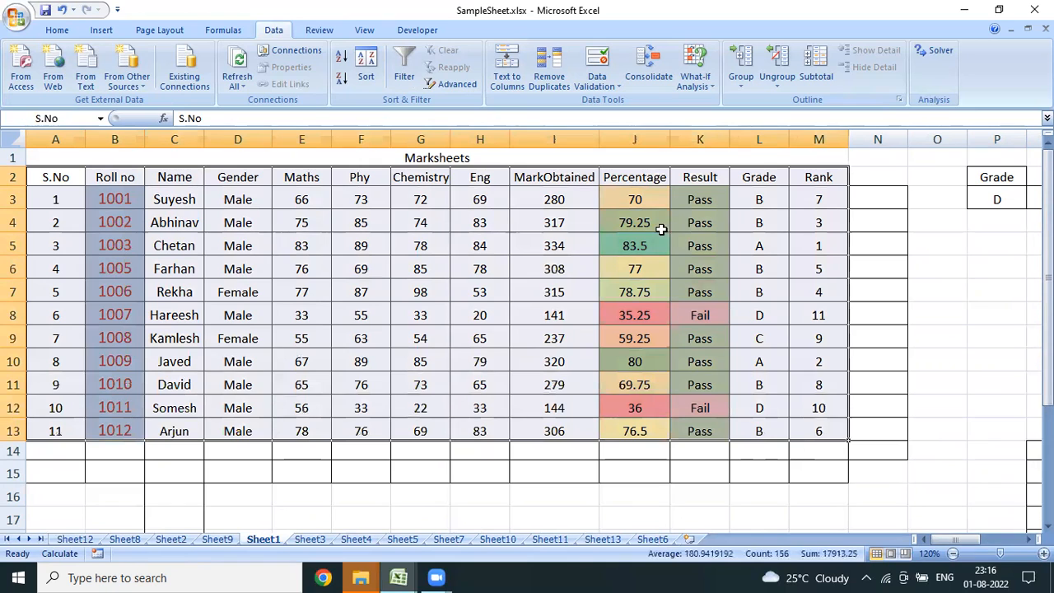
click(454, 86)
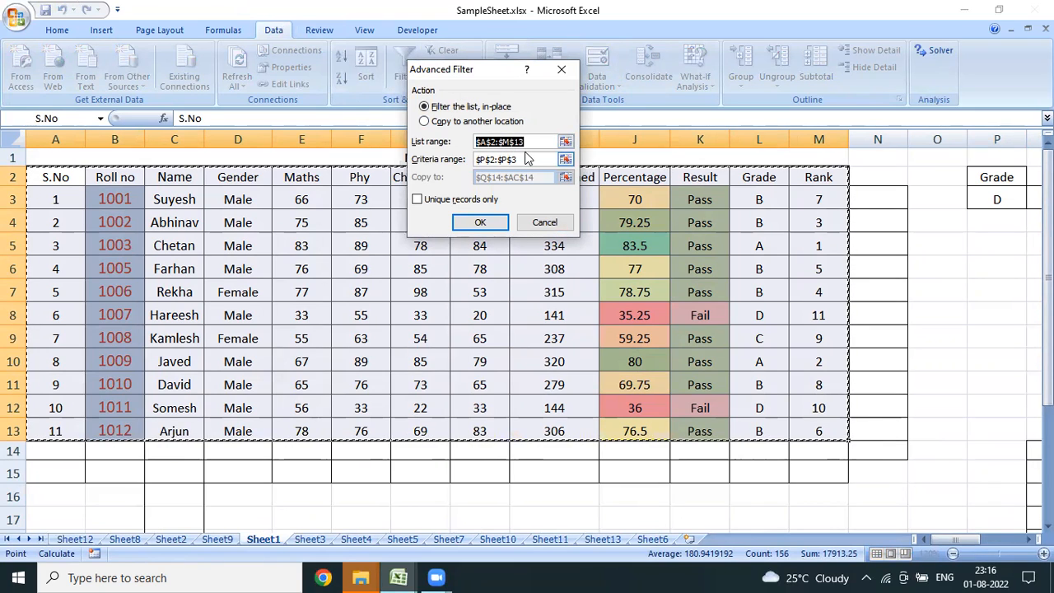
Clear the existing criteria range and reselect P2:P3 with the Grade criterion
click(527, 158)
key(BackSpace)
key(BackSpace)
key(BackSpace)
key(BackSpace)
key(BackSpace)
key(BackSpace)
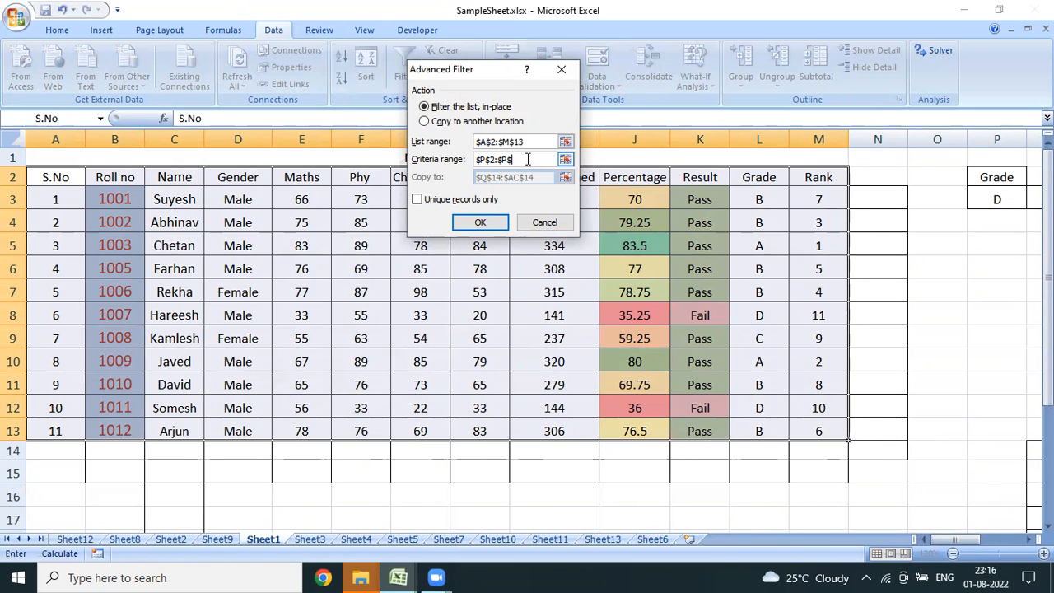
key(BackSpace)
key(BackSpace)
key(BackSpace)
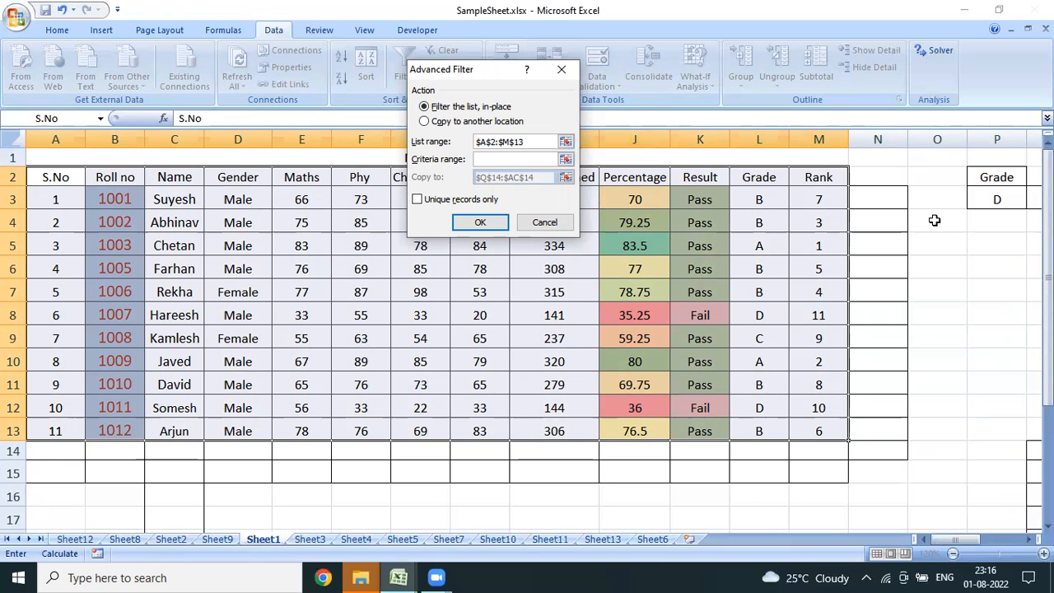
drag(986, 178, 993, 192)
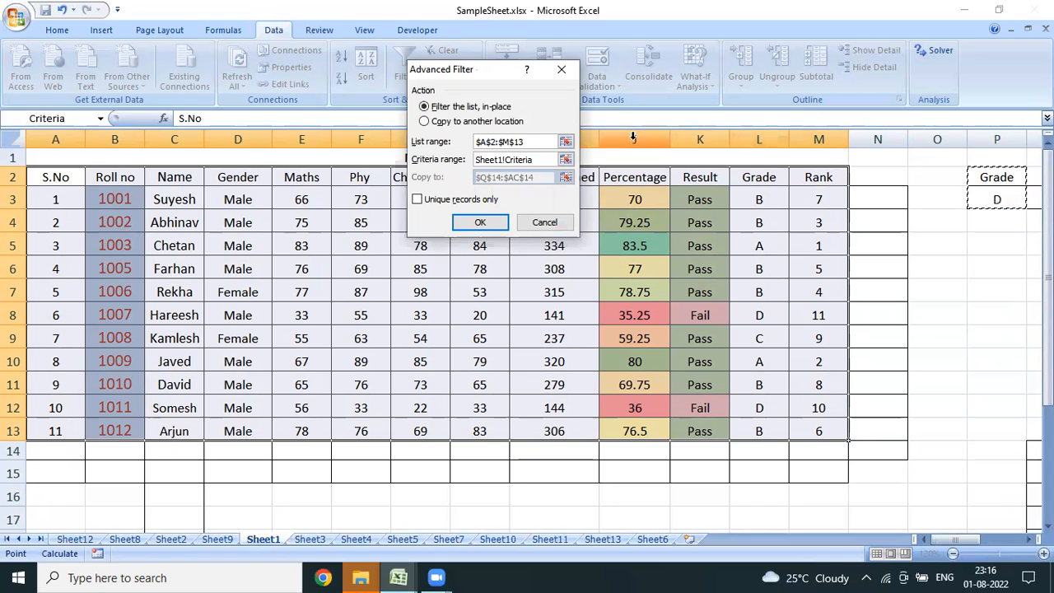
Set the filter to copy to another location, replace the destination with Q6, and run it
click(423, 122)
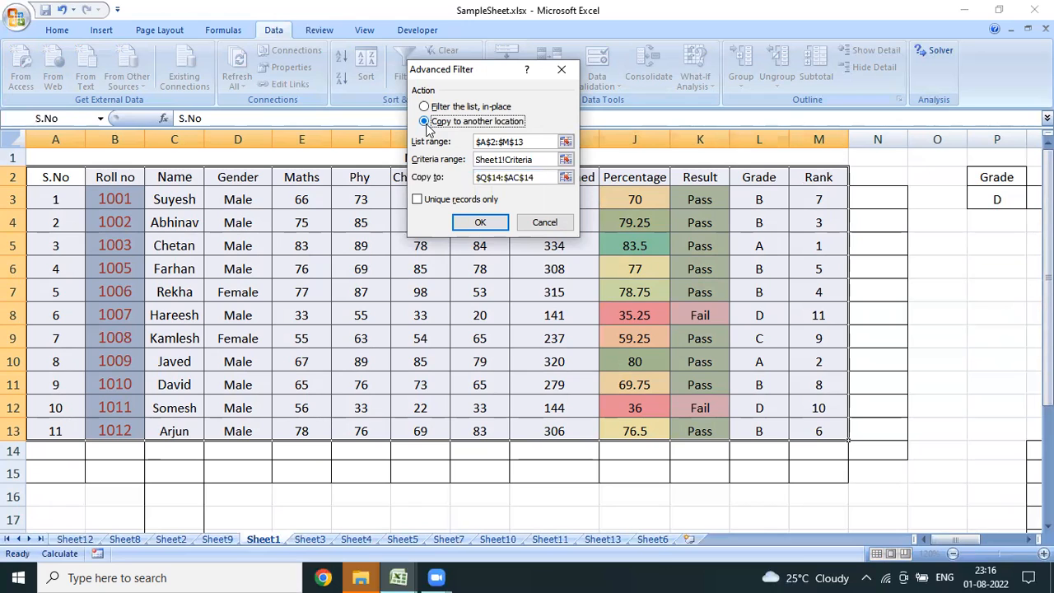
click(544, 179)
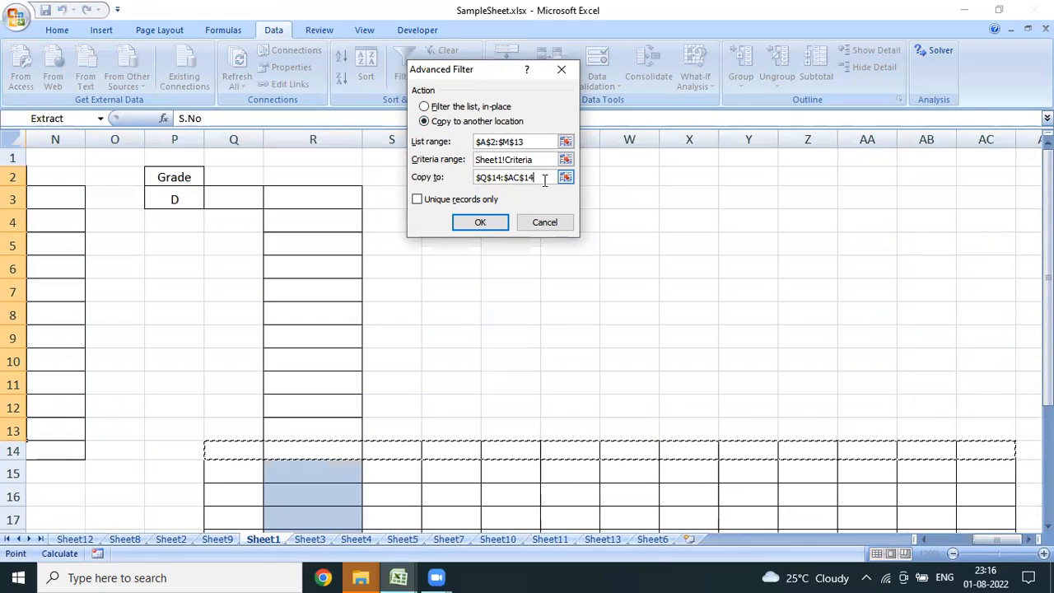
key(BackSpace)
key(BackSpace)
key(BackSpace)
key(BackSpace)
key(BackSpace)
key(BackSpace)
key(BackSpace)
key(BackSpace)
key(BackSpace)
key(BackSpace)
key(BackSpace)
key(BackSpace)
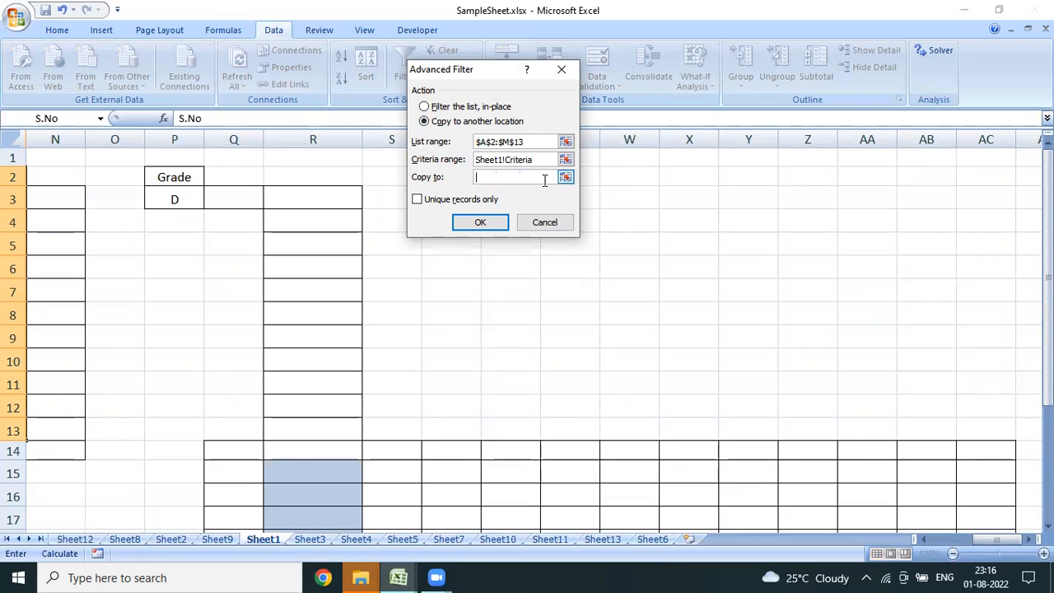
click(245, 268)
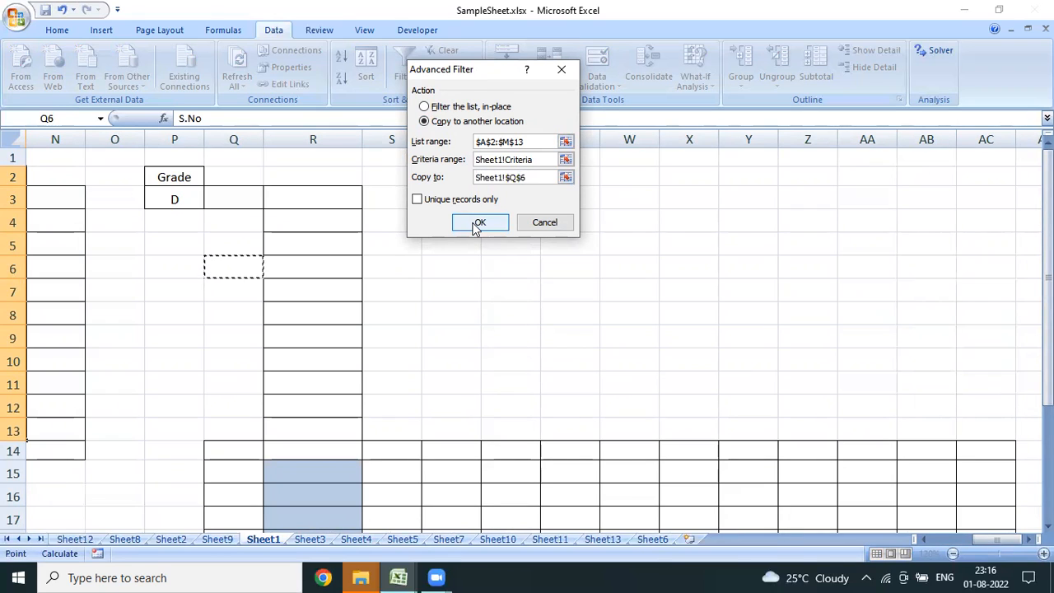
click(477, 224)
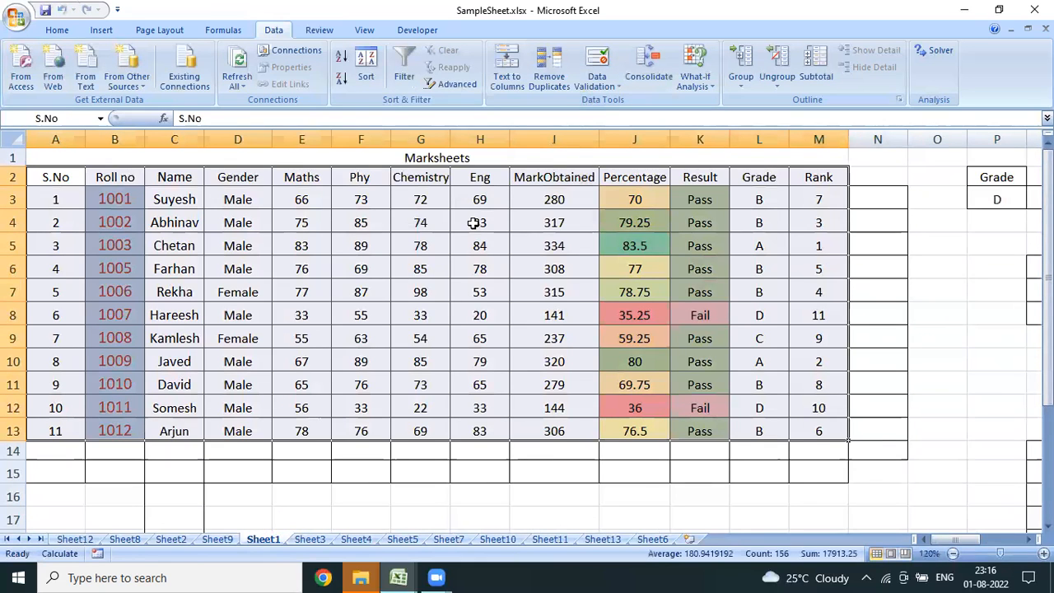
Select the extracted grade D records in Q6:AC8 and clear their contents
key(ctrl+Right)
key(Right)
key(Right)
key(Right)
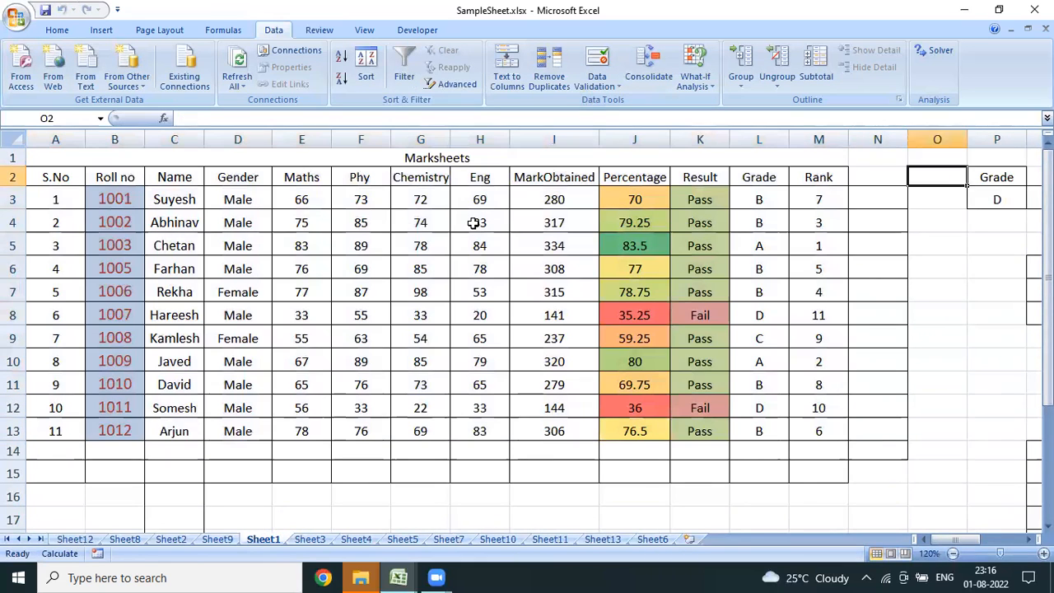
key(Down)
key(Down)
key(Down)
key(Right)
key(Right)
key(Down)
key(Down)
key(Up)
key(Left)
key(ctrl+shift+Right)
key(ctrl+shift+Down)
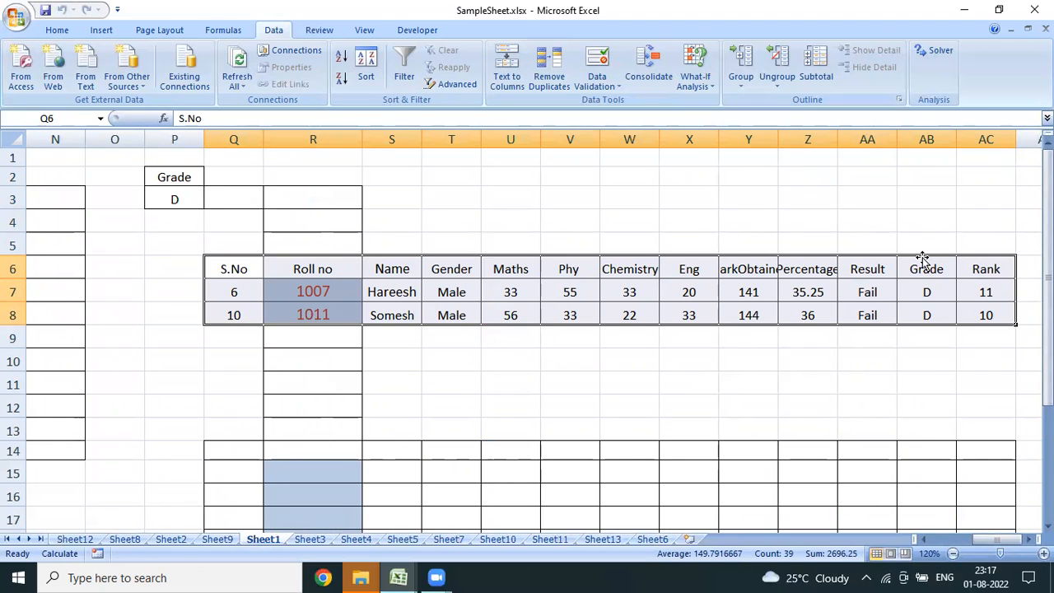
key(Delete)
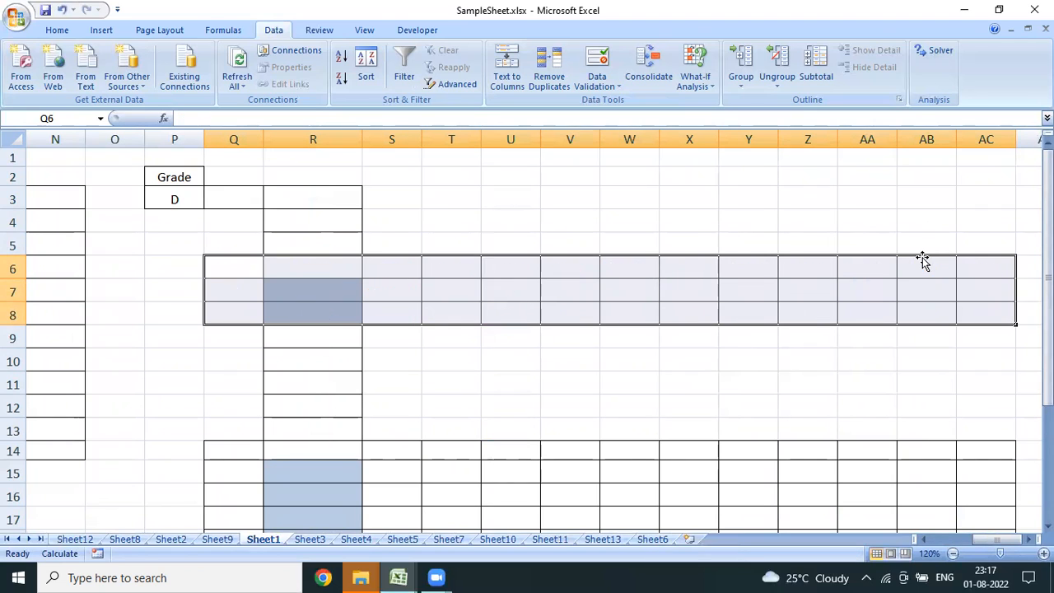
Review the marksheet's column headings in row 2 and the Grade criterion in P2:P3
key(Up)
key(Up)
key(Up)
key(Up)
key(Home)
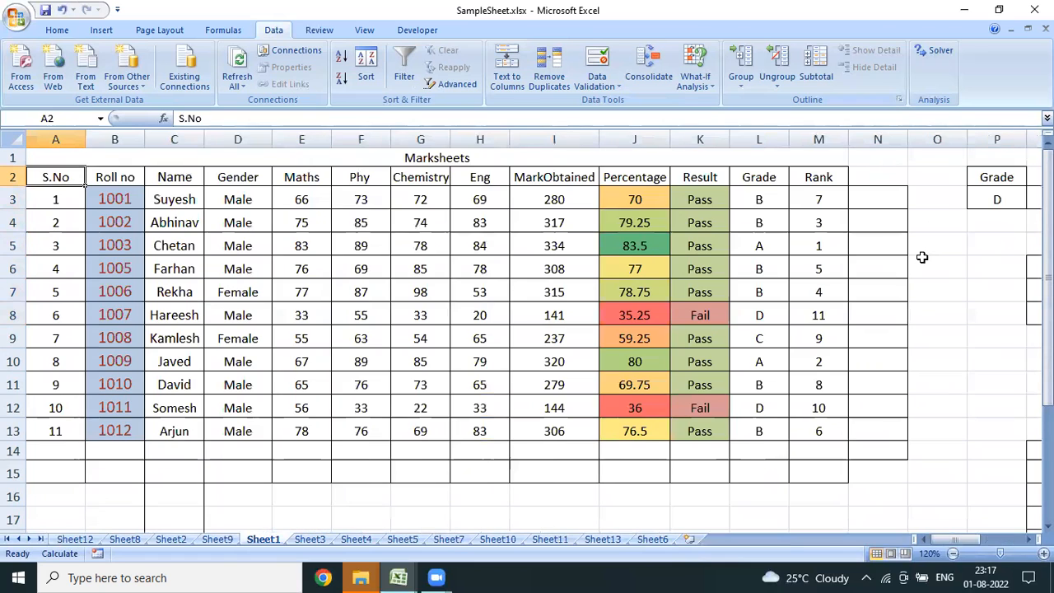
key(Right)
key(Right)
key(Right)
key(Right)
key(Right)
key(Right)
key(Right)
key(Right)
key(Right)
key(Right)
key(Right)
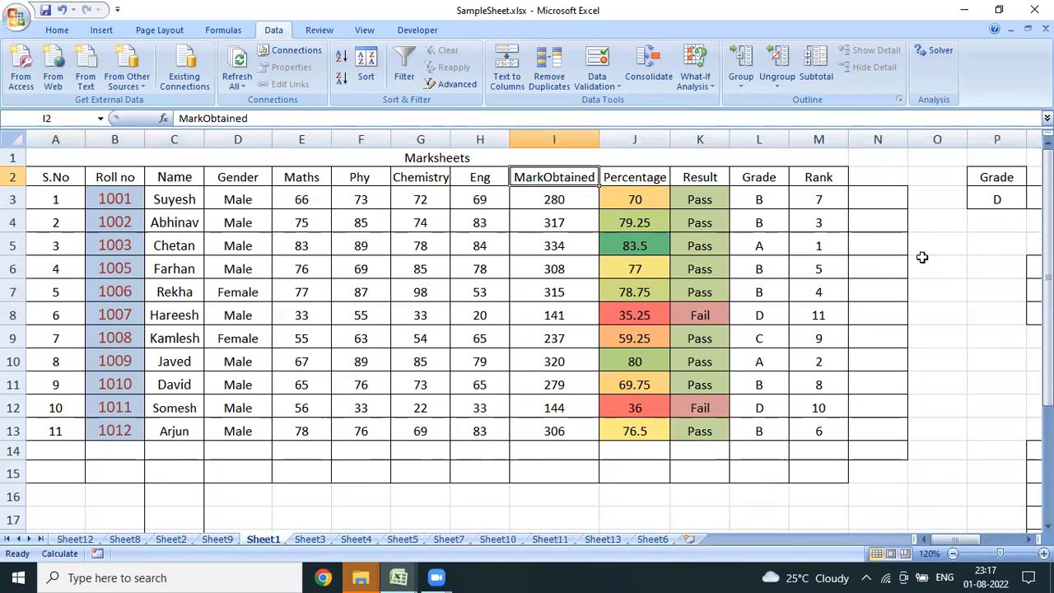
key(Right)
key(Right)
key(Right)
key(Right)
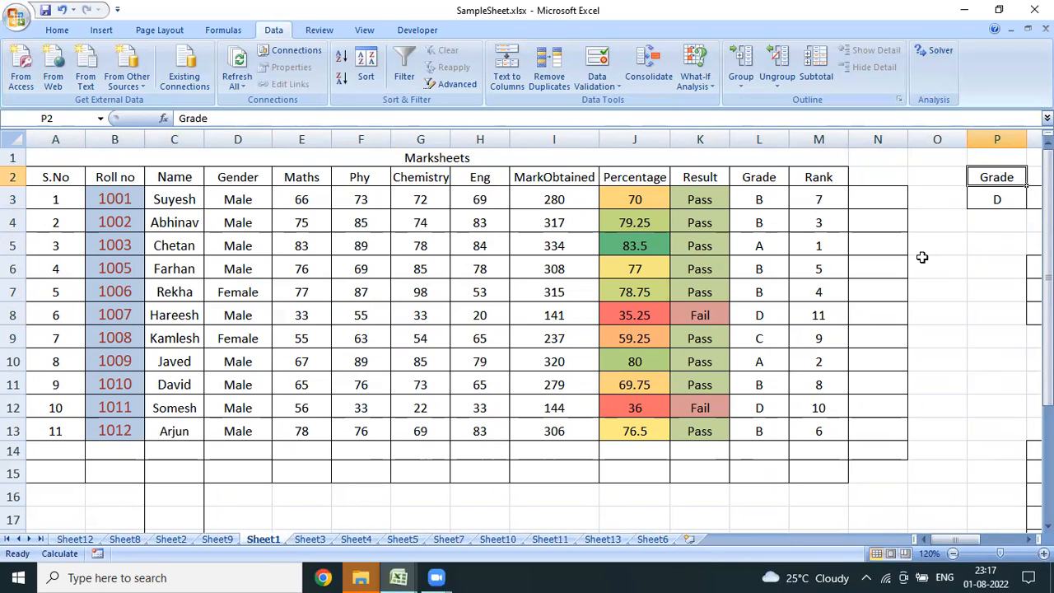
key(Down)
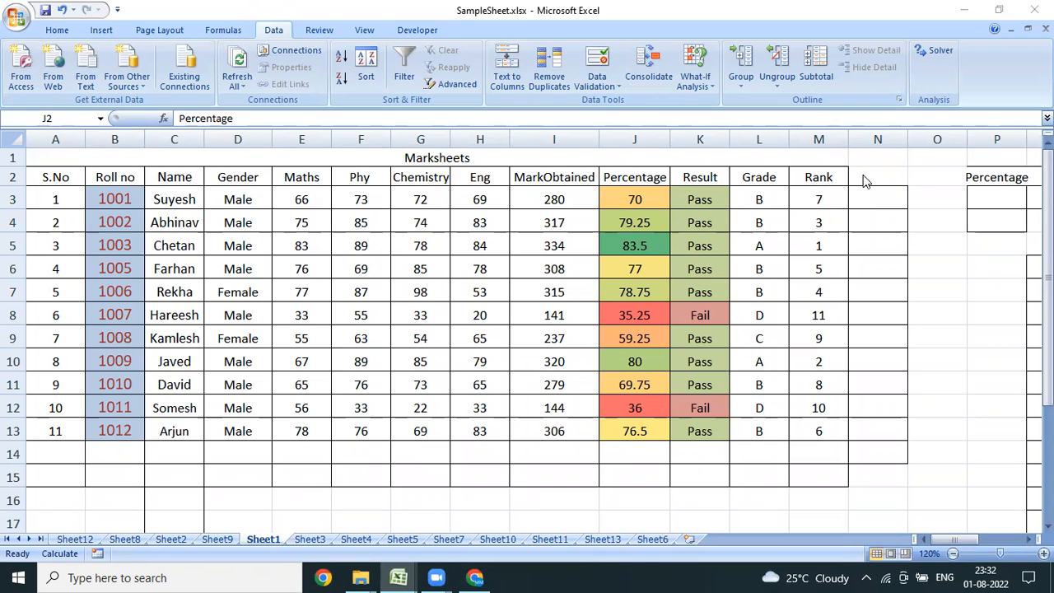
Copy the Percentage heading from J2 into P2 as the criteria heading
click(974, 179)
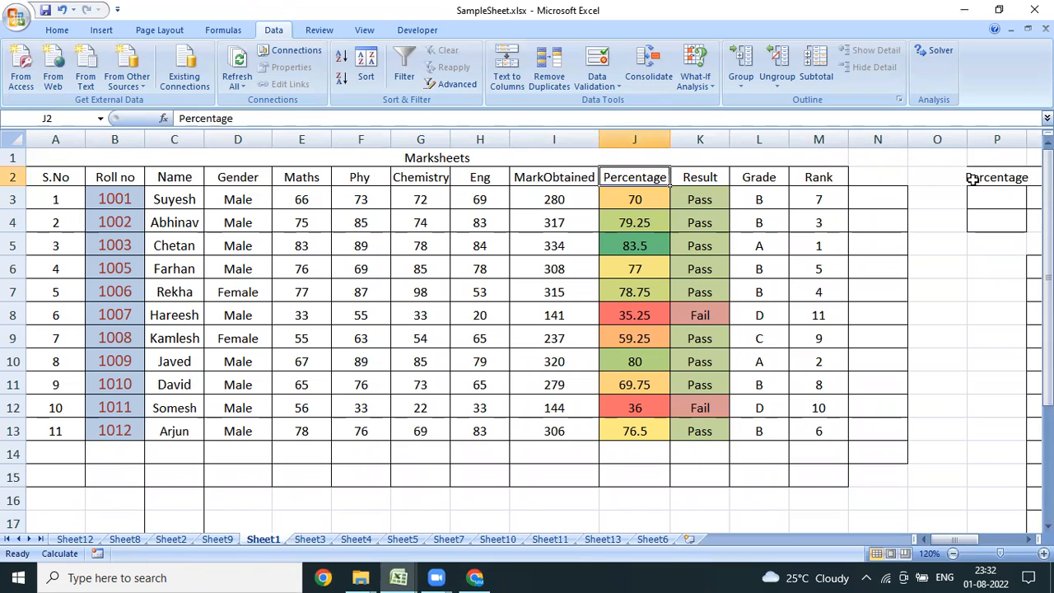
key(Left)
key(Left)
key(Left)
key(Right)
key(Right)
key(Right)
key(ctrl+c)
key(Right)
key(Right)
key(Right)
key(Right)
key(Right)
key(Right)
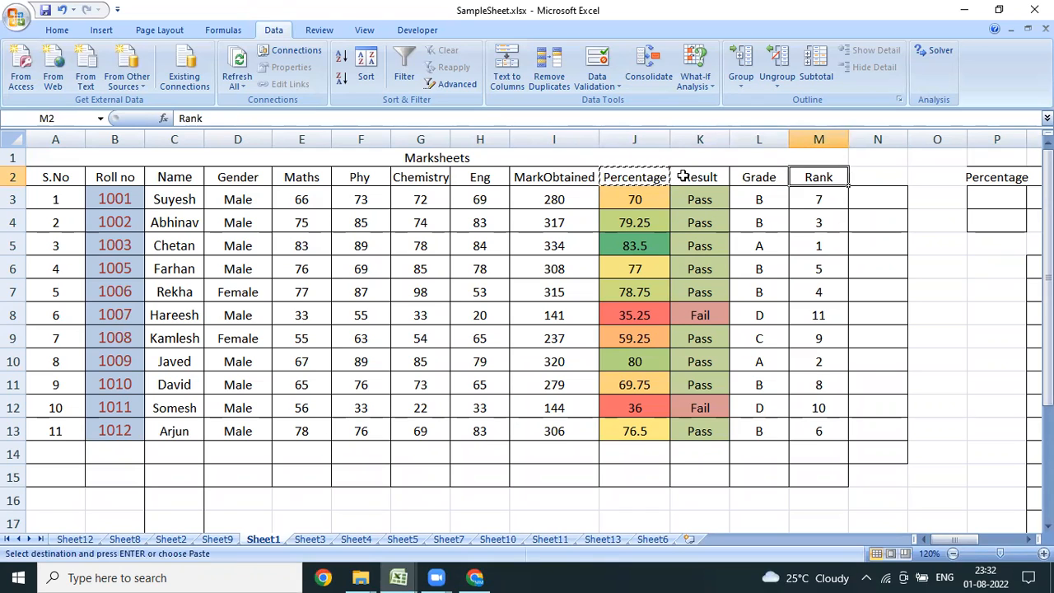
key(Return)
Enter the criterion > 70 in P3 under the Percentage heading
key(Down)
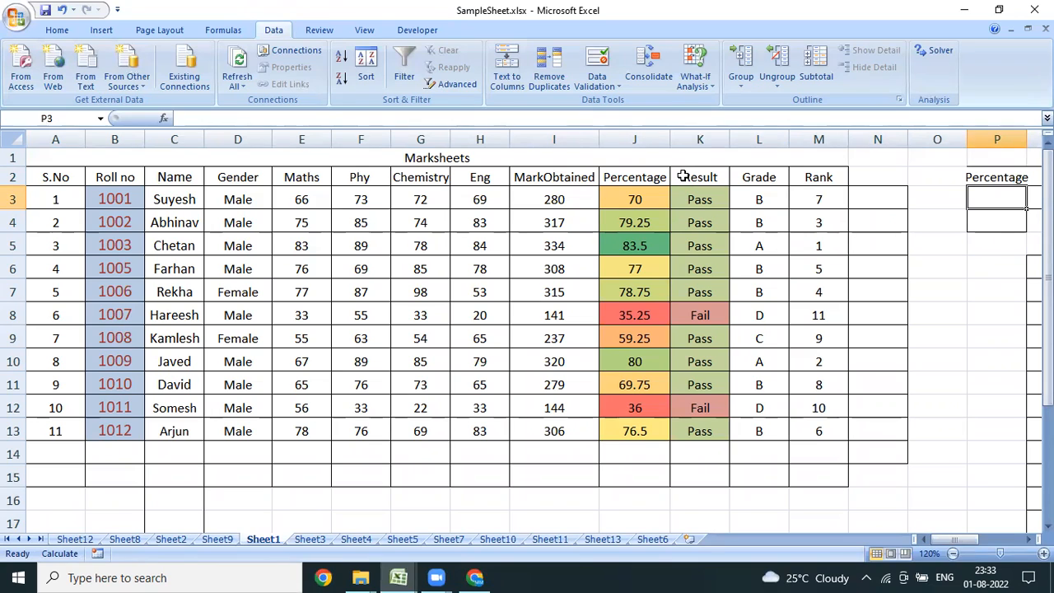
text(>)
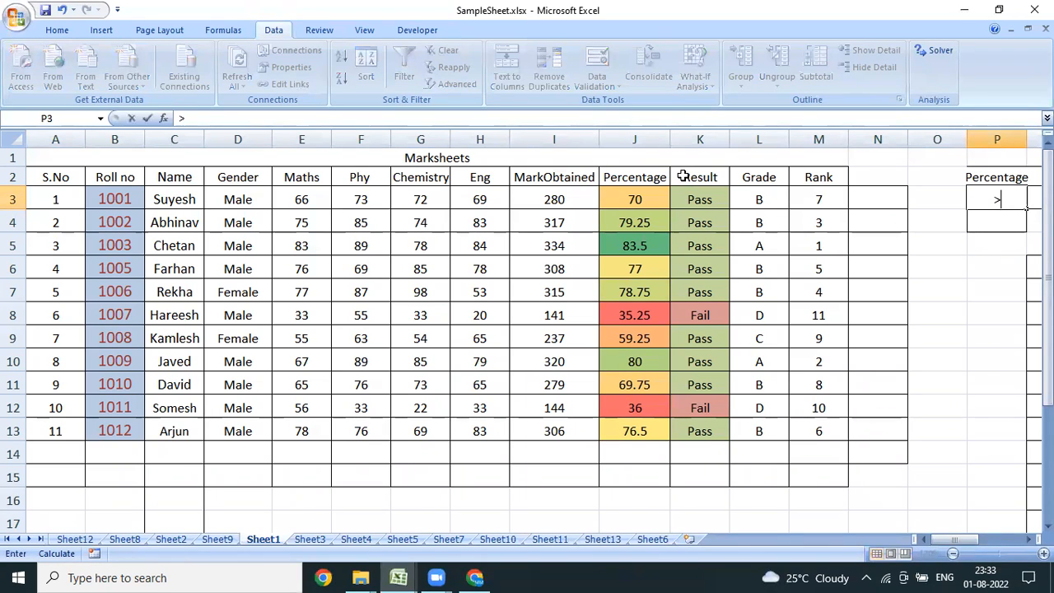
text( 70)
key(Return)
key(Up)
key(Up)
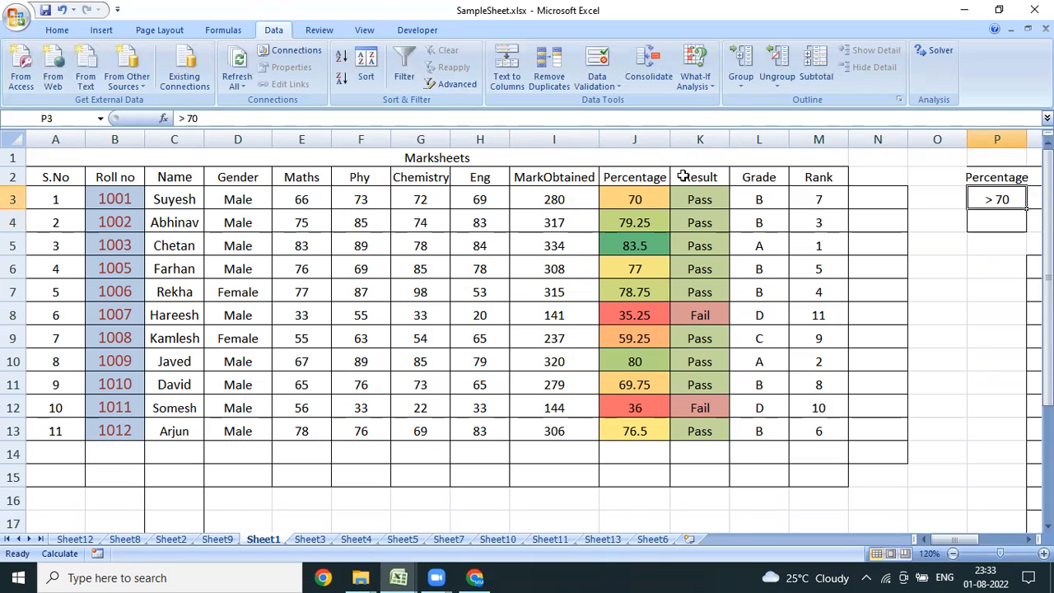
Examine the comparison operator and value in criterion cell P3, leaving its content as it is
key(Down)
key(F2)
key(Left)
key(Left)
key(Left)
key(shift+Home)
key(Right)
key(Right)
key(Right)
key(Right)
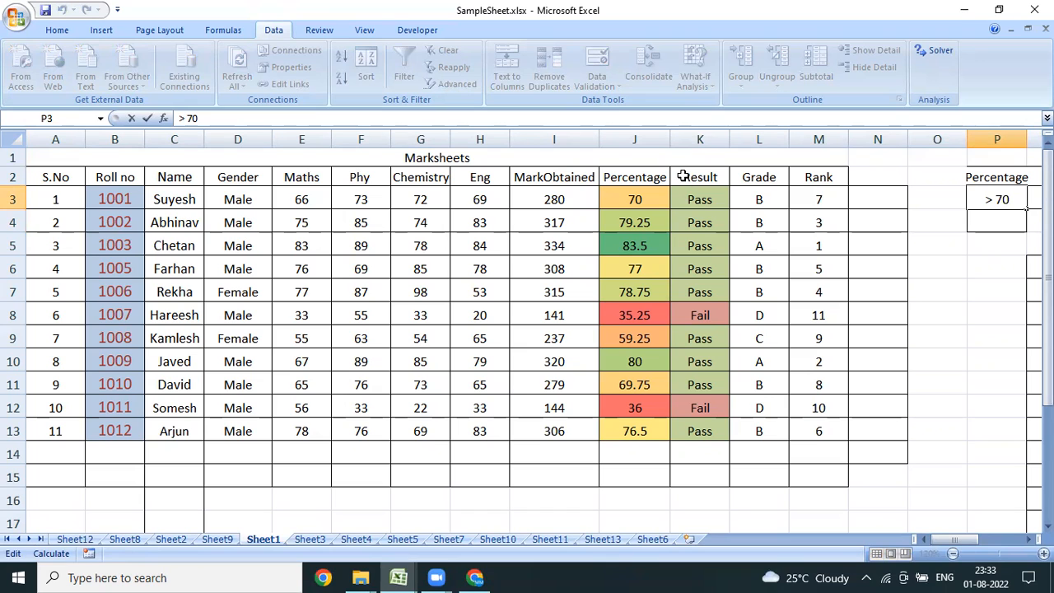
key(Return)
key(Right)
key(Right)
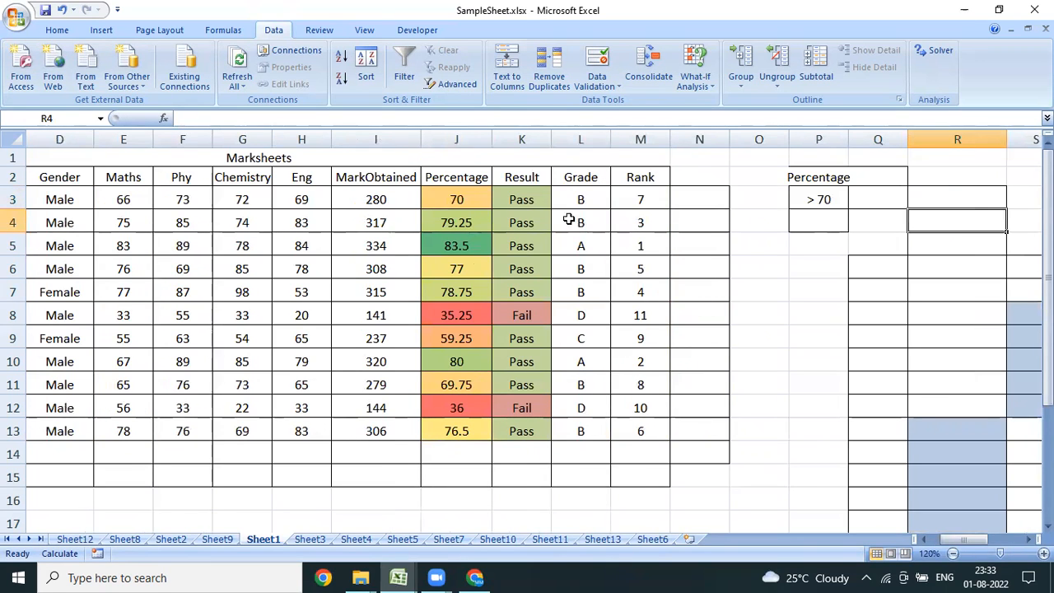
Start an Advanced Filter on the marksheet table and replace its criteria range with P2:P3
click(477, 261)
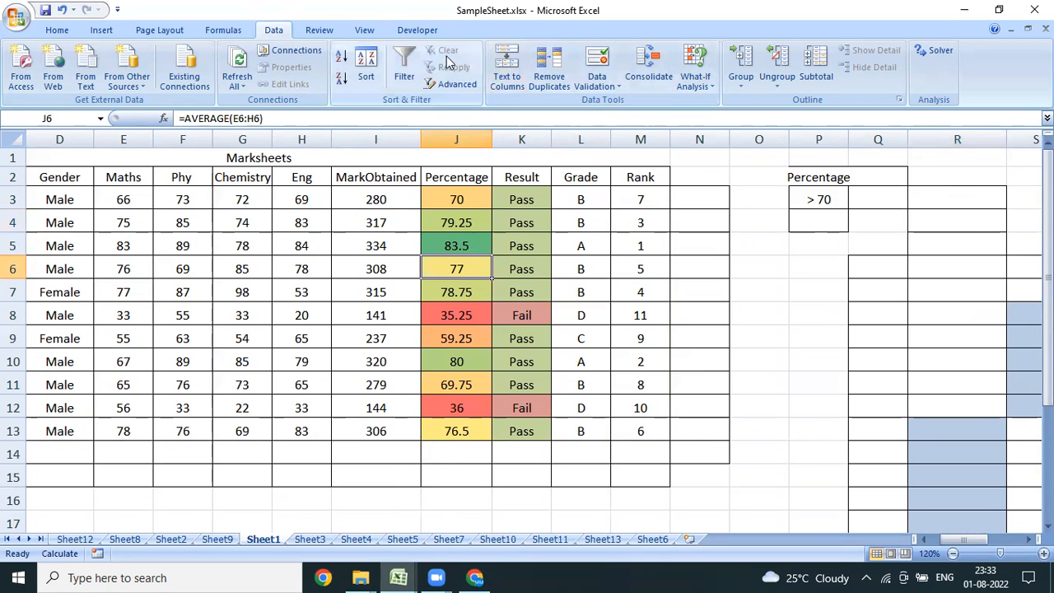
click(455, 86)
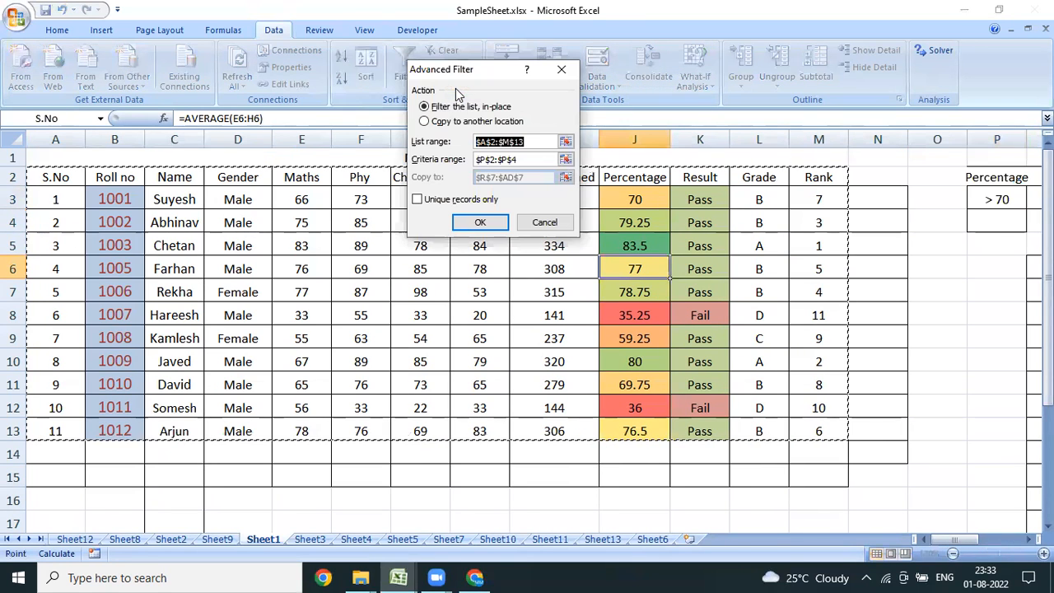
click(524, 160)
key(BackSpace)
key(BackSpace)
key(BackSpace)
key(BackSpace)
key(BackSpace)
key(BackSpace)
key(BackSpace)
key(BackSpace)
key(BackSpace)
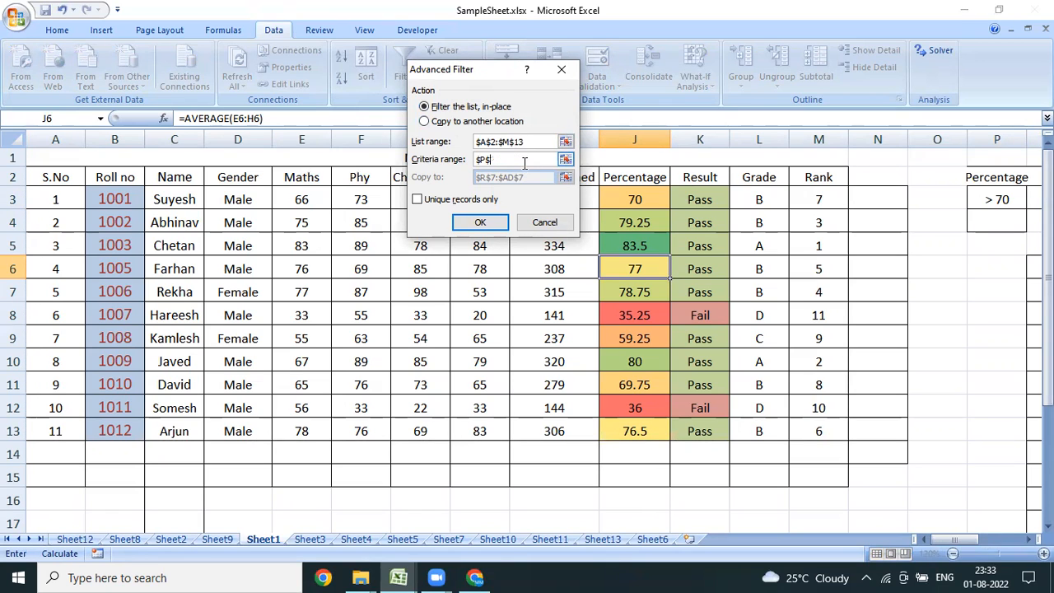
click(982, 180)
drag(982, 180, 984, 198)
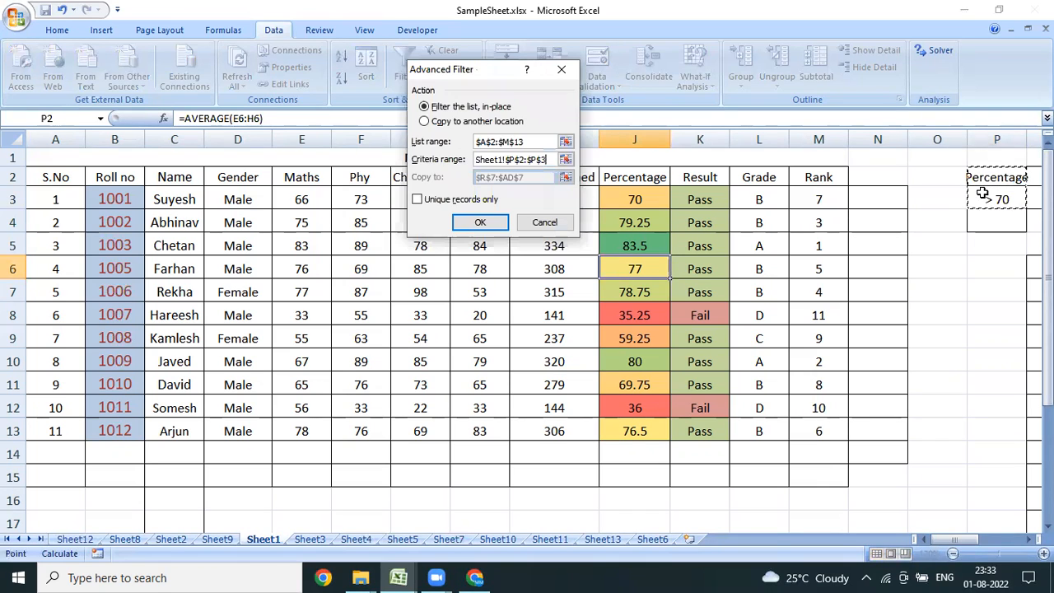
Set the filter to copy to another location, replace the destination with R7, and run it
click(441, 122)
drag(533, 179, 418, 183)
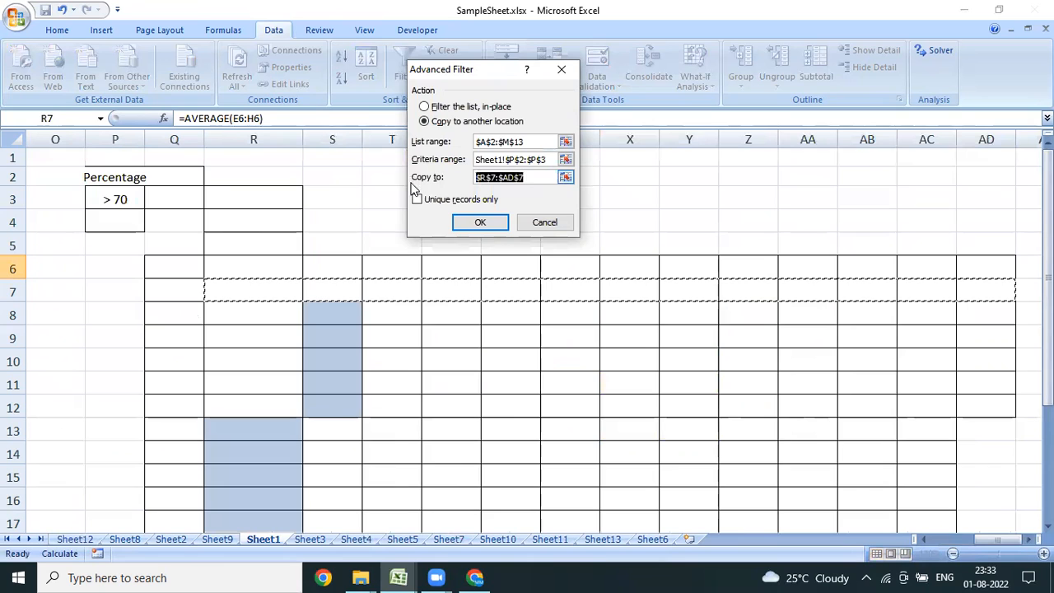
key(BackSpace)
click(269, 285)
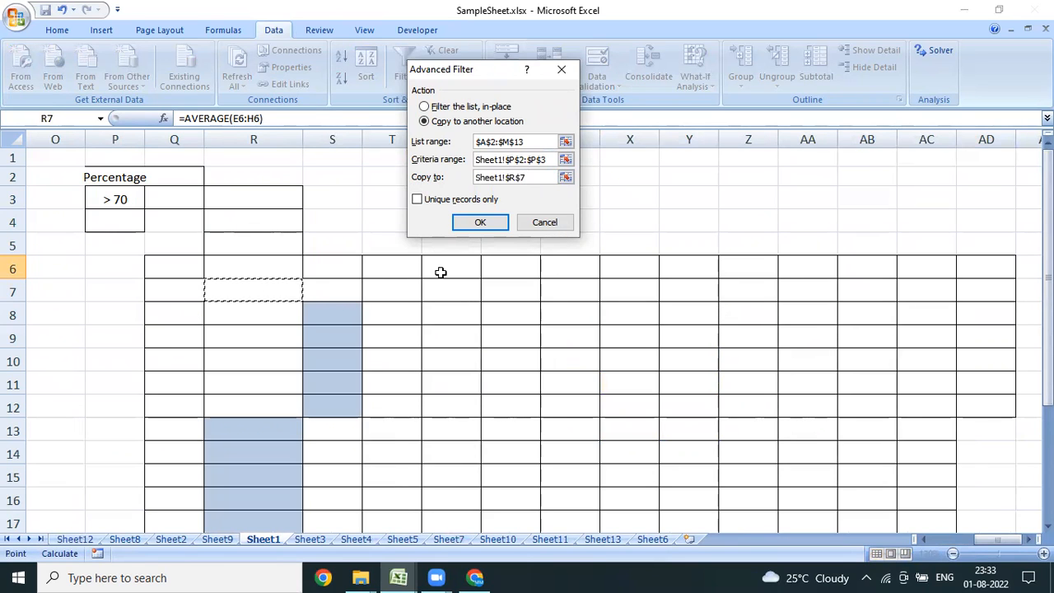
click(481, 223)
Check the extracted records against the criterion, selecting their percentages in AA8:AA13
click(650, 399)
key(Right)
key(Right)
key(Right)
key(Right)
key(Right)
key(Right)
key(Right)
key(Right)
key(Right)
key(Right)
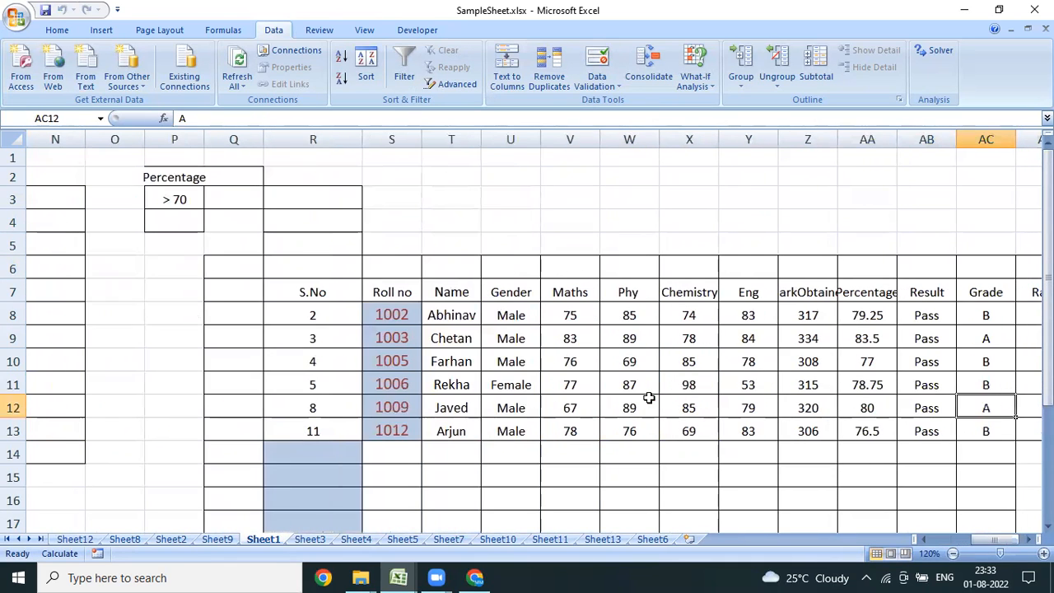
key(Left)
key(Left)
key(Up)
key(Up)
key(Up)
key(Up)
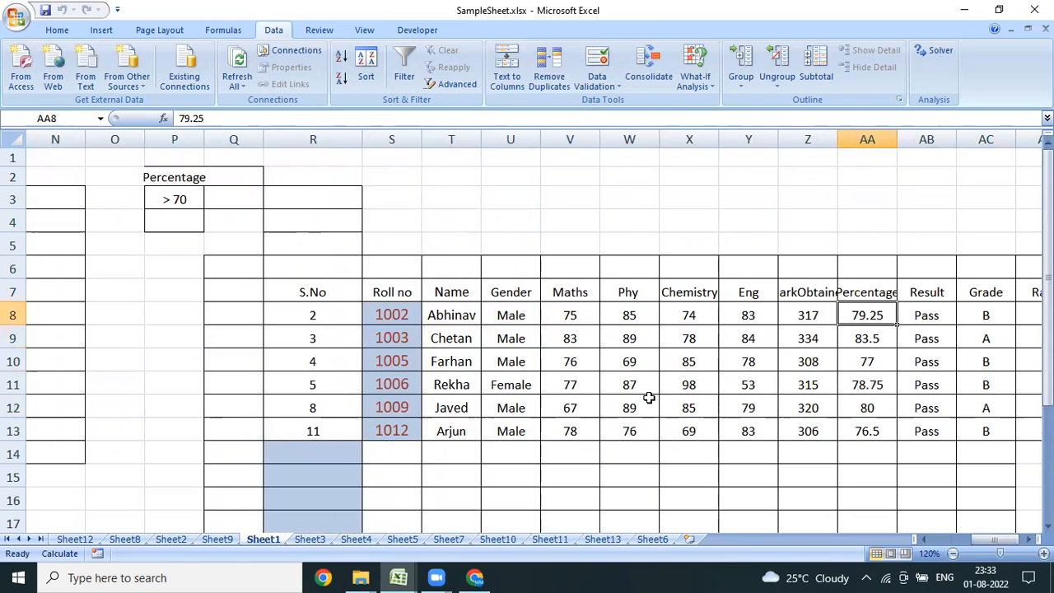
key(shift+Down)
key(shift+Down)
key(shift+Down)
key(shift+Down)
key(shift+Down)
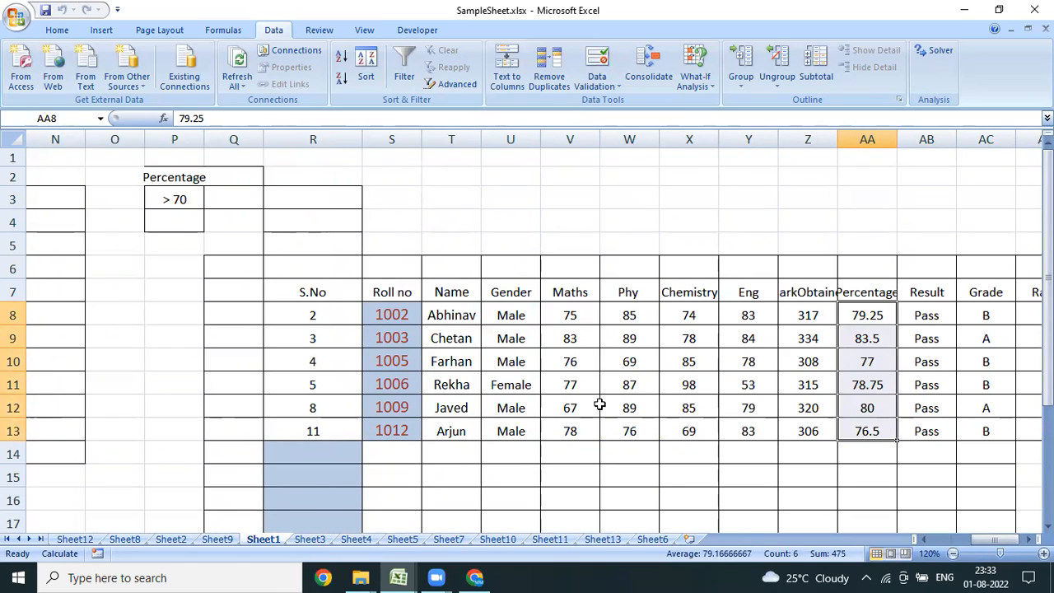
Inspect the greater-than operator in criterion cell P3 and leave the cell unedited
click(171, 198)
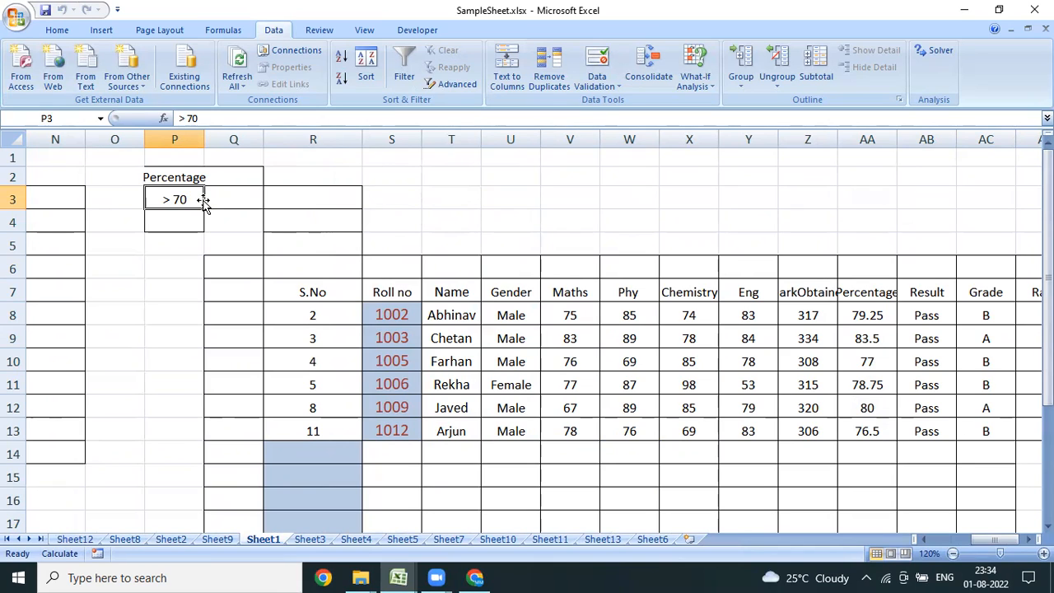
click(181, 118)
double_click(180, 118)
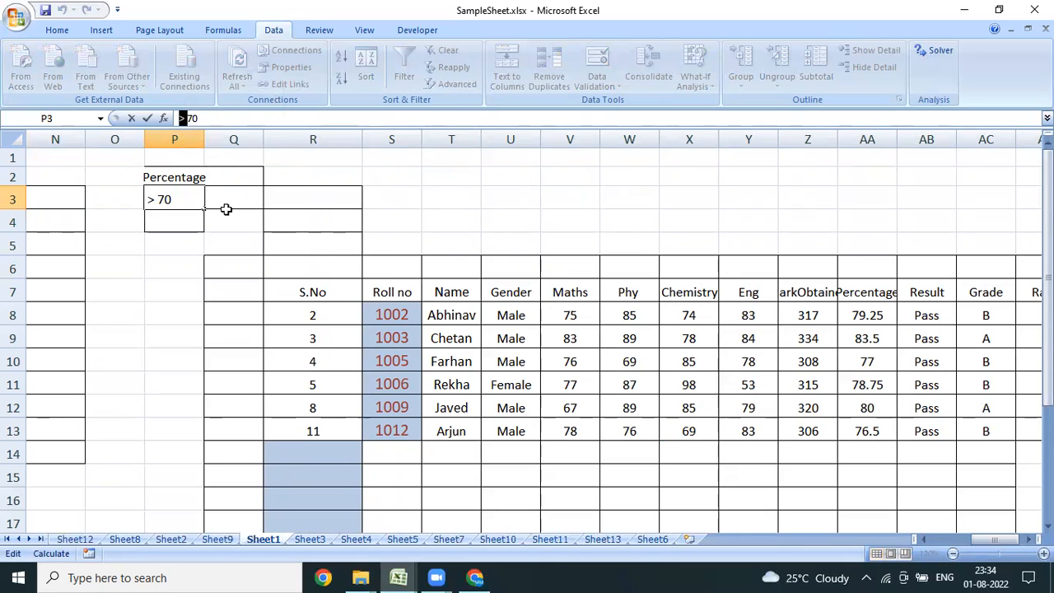
key(Escape)
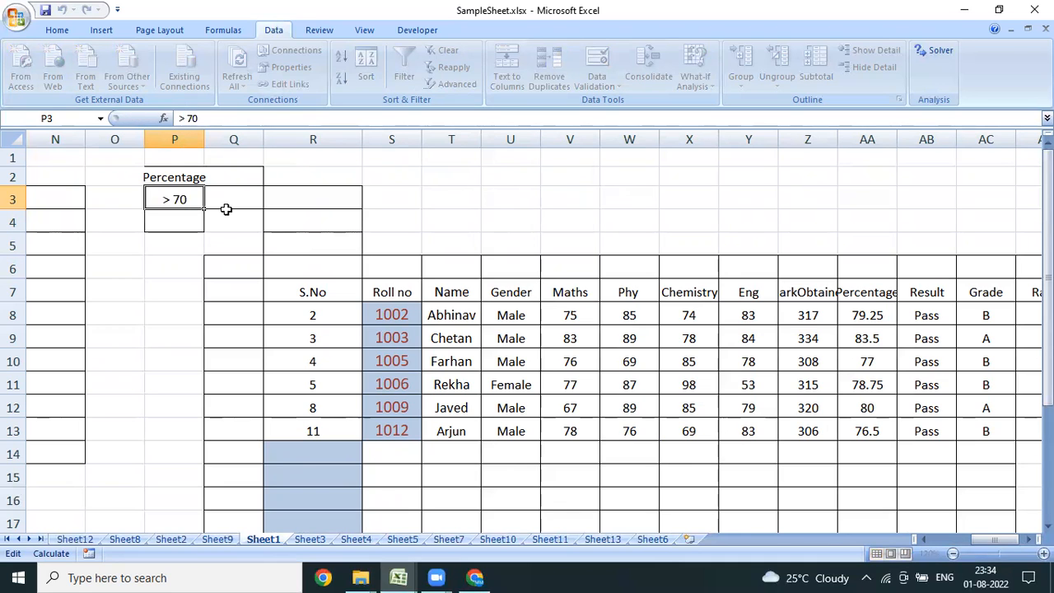
Compare the criteria heading in P2 with the marksheet's Percentage heading and first value in J2:J3
key(Up)
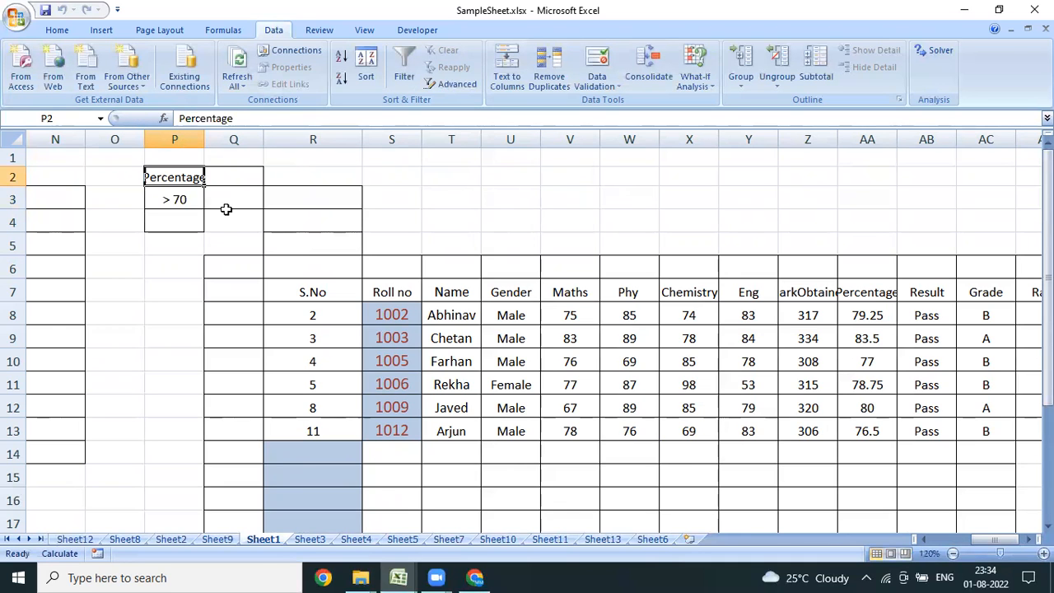
key(Left)
key(Left)
key(Left)
key(Left)
key(Left)
key(Left)
key(Left)
key(Left)
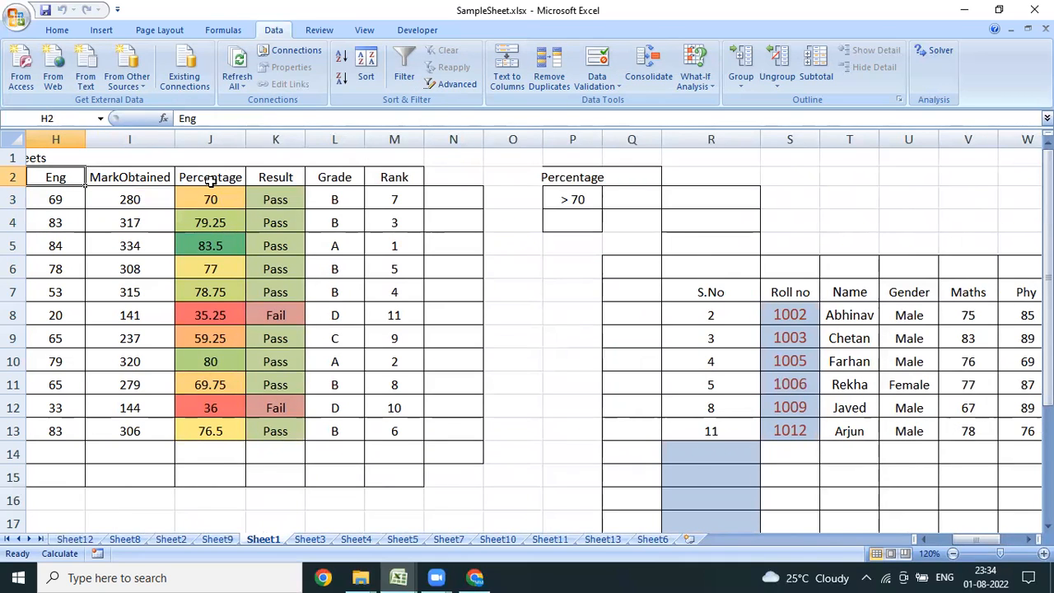
click(212, 183)
drag(212, 183, 212, 196)
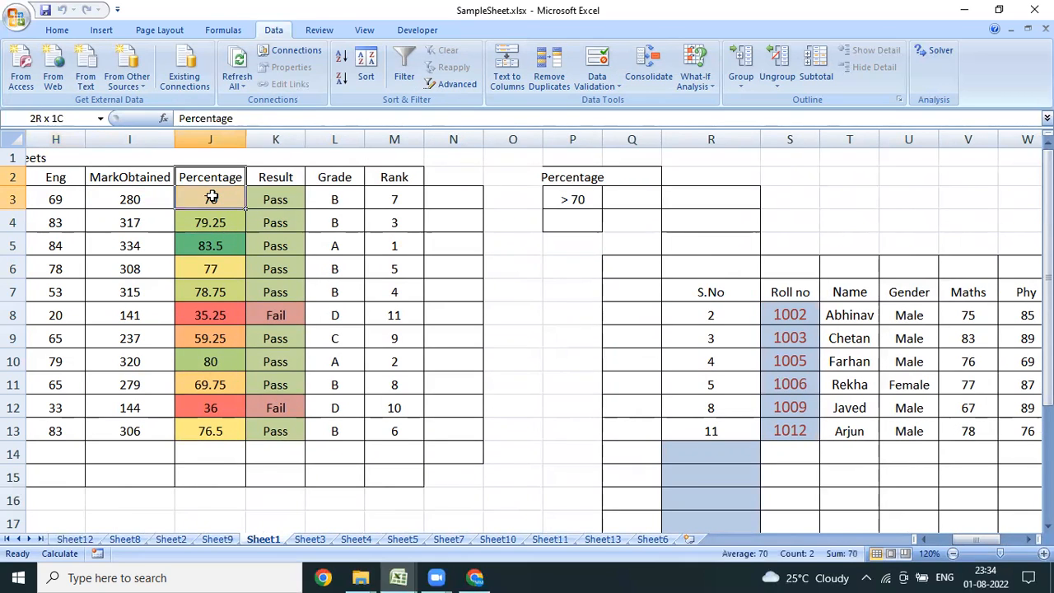
drag(212, 198, 209, 196)
Select the extracted records with their headings in R7:AD13 and clear their contents
click(685, 291)
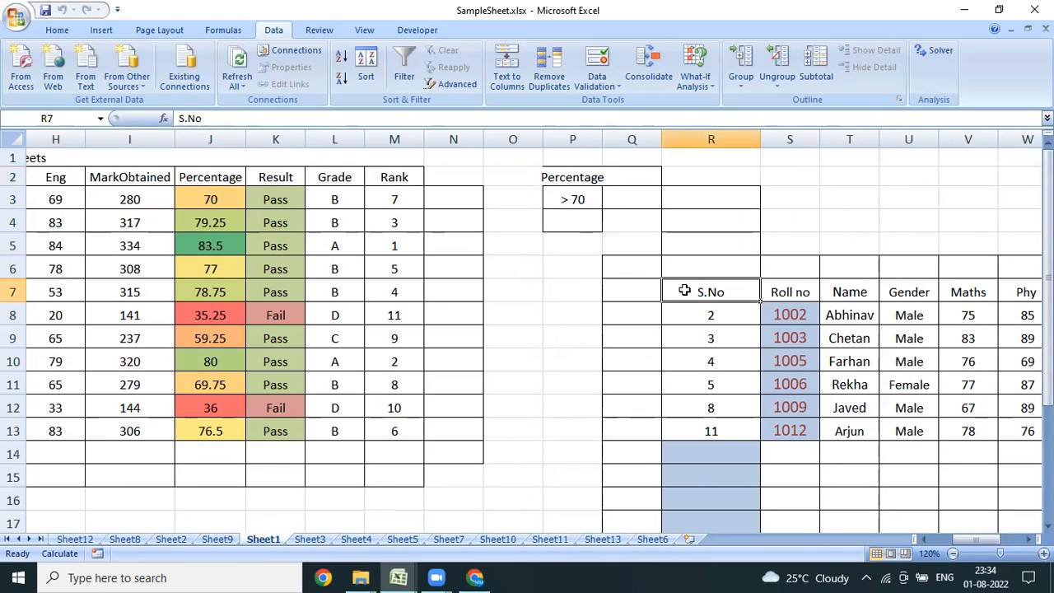
key(ctrl+shift+Down)
key(ctrl+shift+Right)
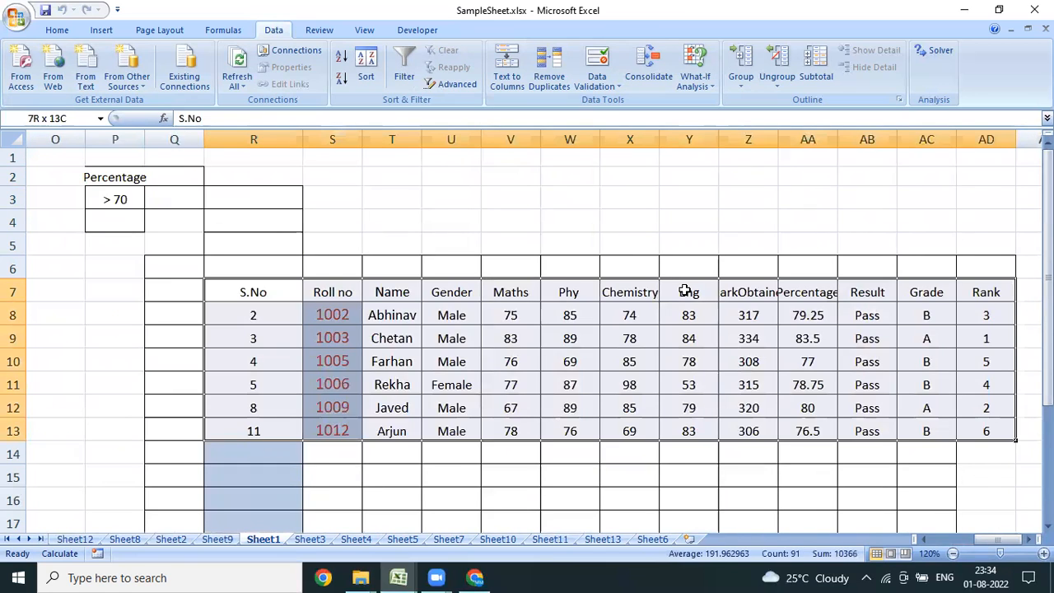
key(Delete)
Copy the Percentage heading and its criterion from P2:P3 into Q2:Q3
key(Up)
key(Up)
key(Up)
key(Up)
key(Up)
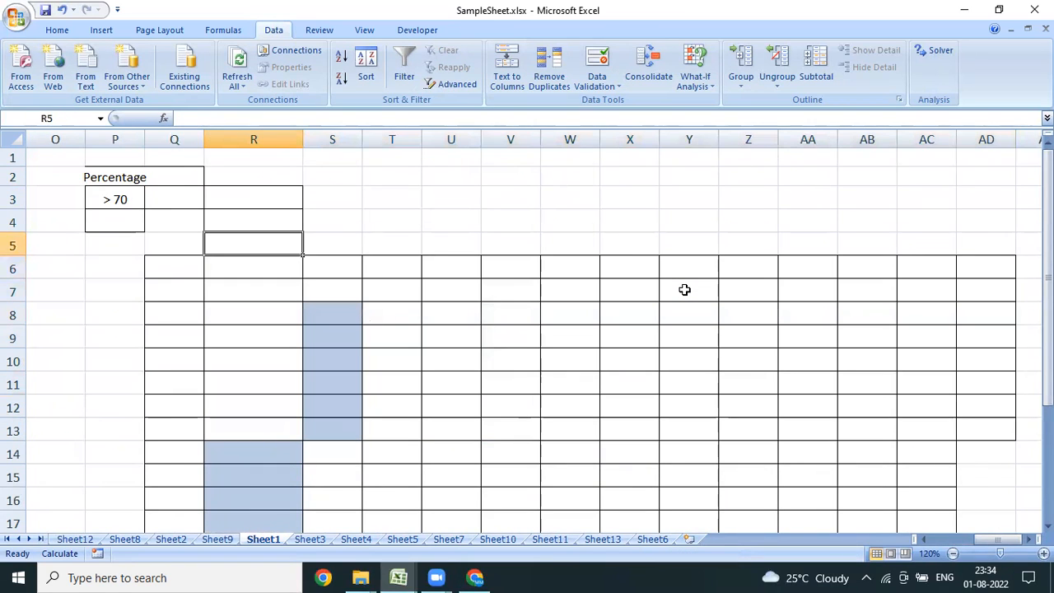
key(Home)
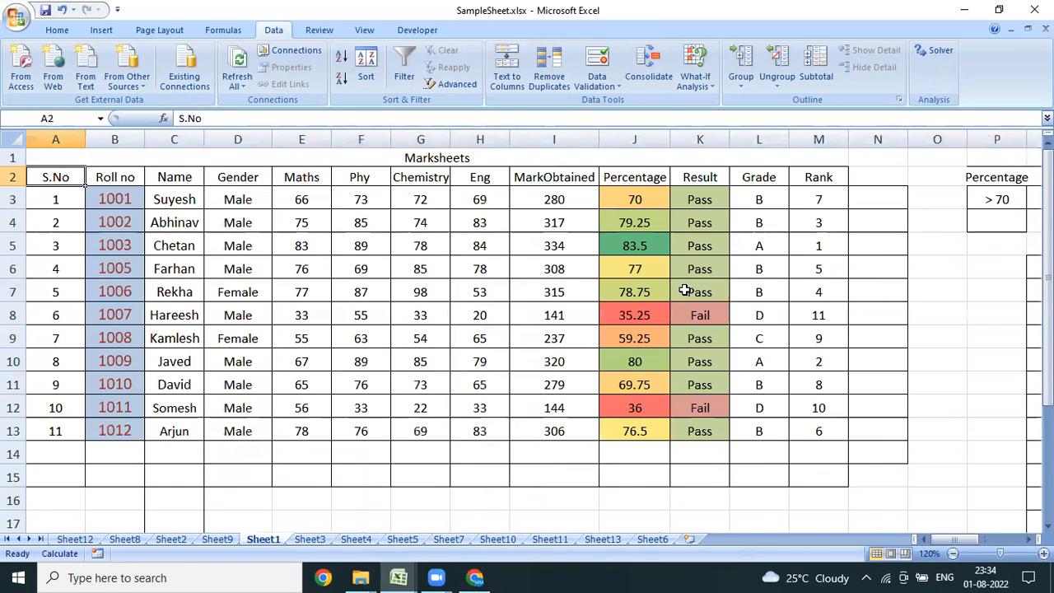
key(Right)
key(Right)
key(Right)
key(Right)
key(Right)
key(Right)
key(Right)
key(Right)
key(Right)
key(Right)
key(Right)
key(Right)
key(Right)
key(Right)
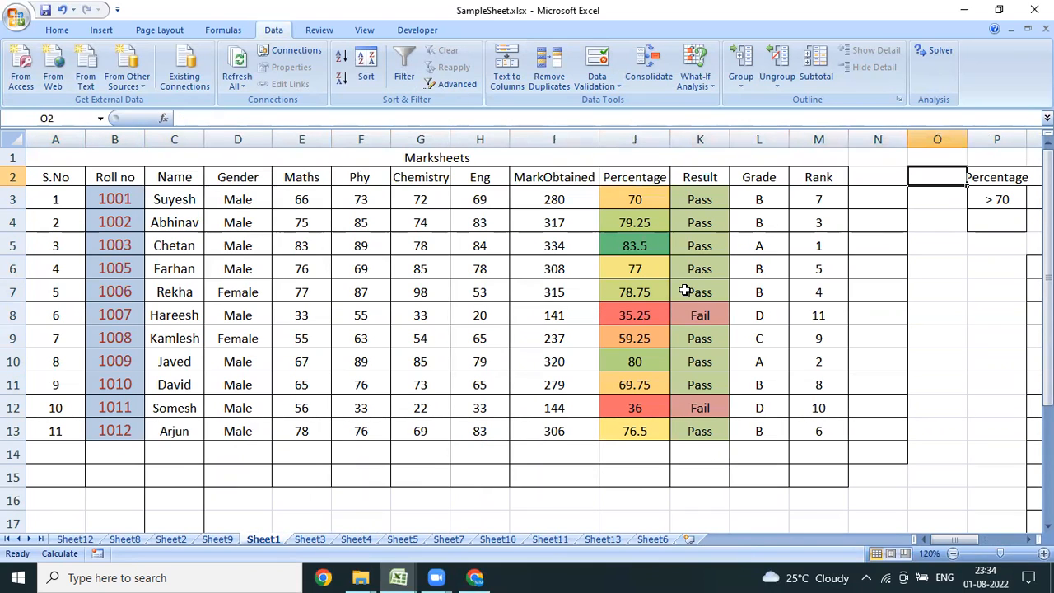
key(Right)
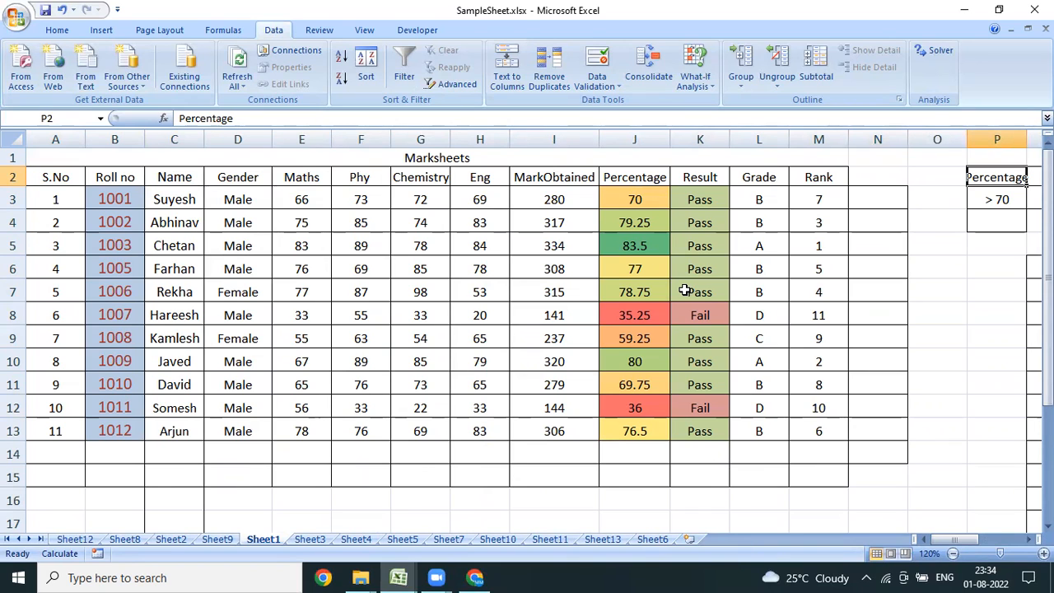
key(Right)
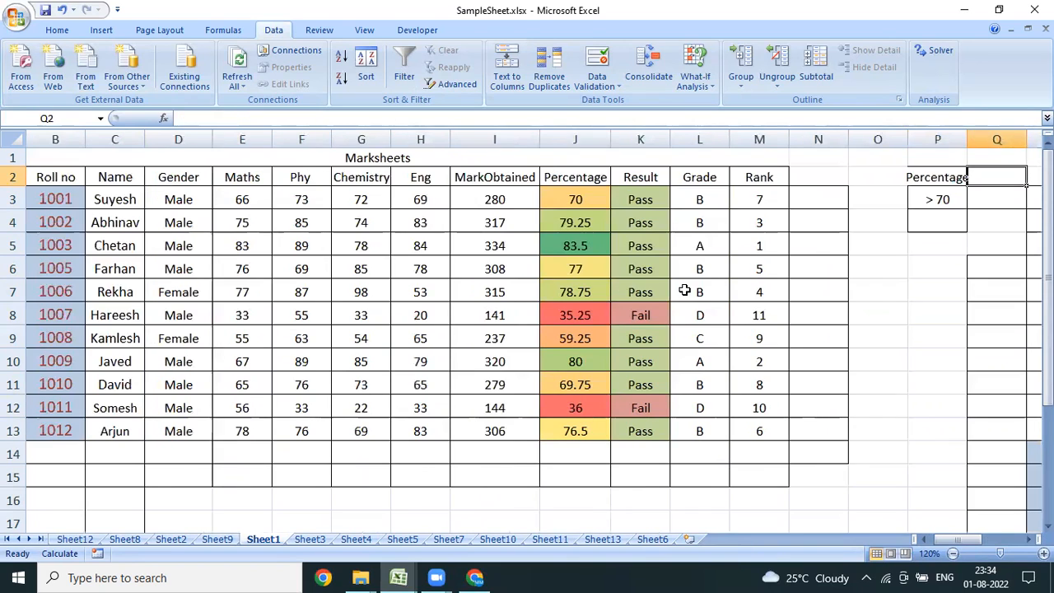
key(Left)
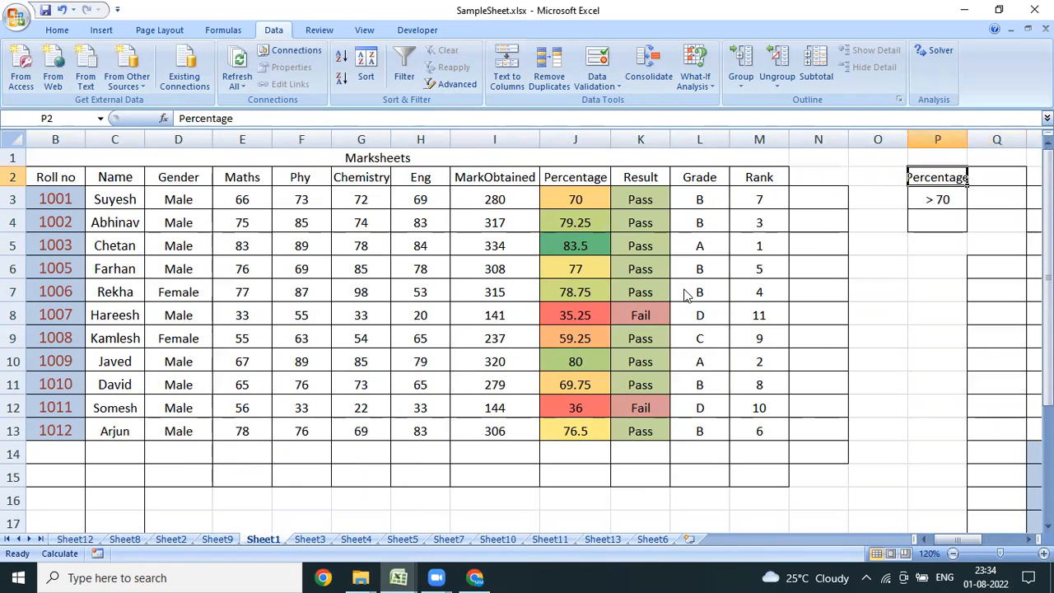
key(shift+Down)
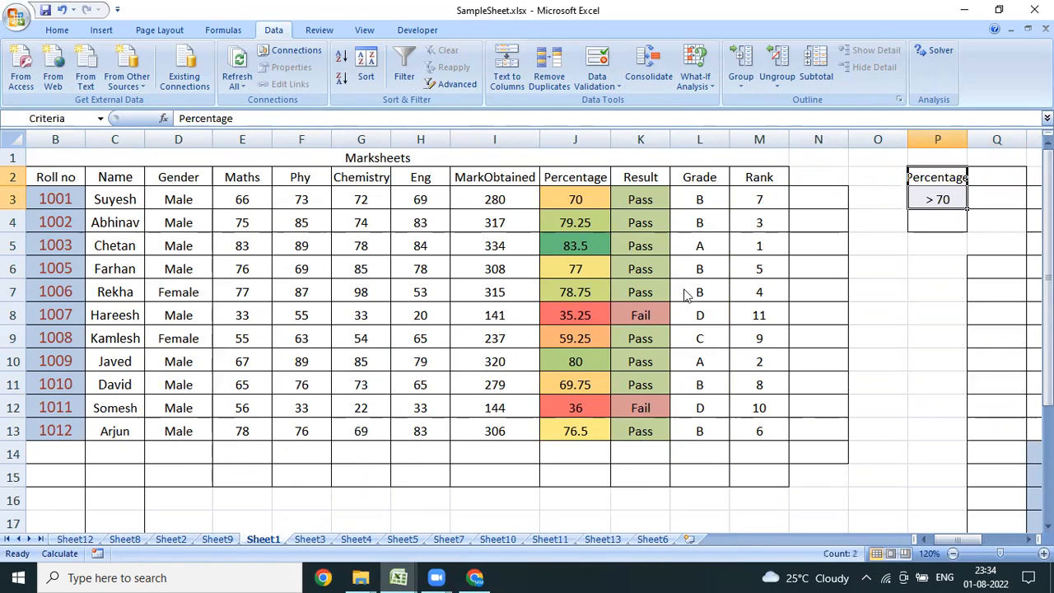
key(ctrl+c)
key(Right)
key(Return)
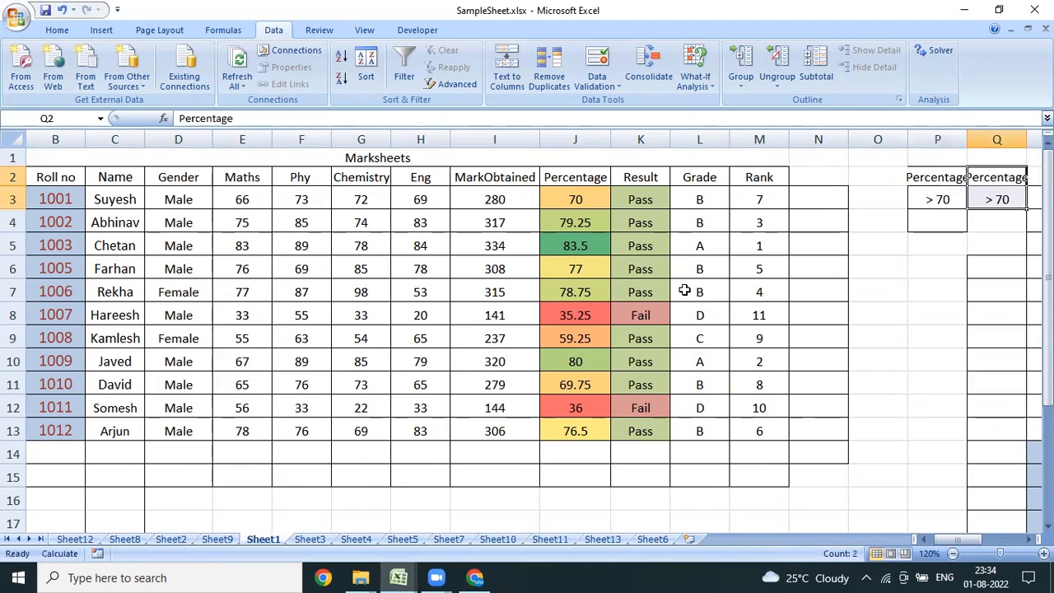
Change the first percentage criterion in P3 to > 60
key(Left)
key(Right)
key(Left)
key(Down)
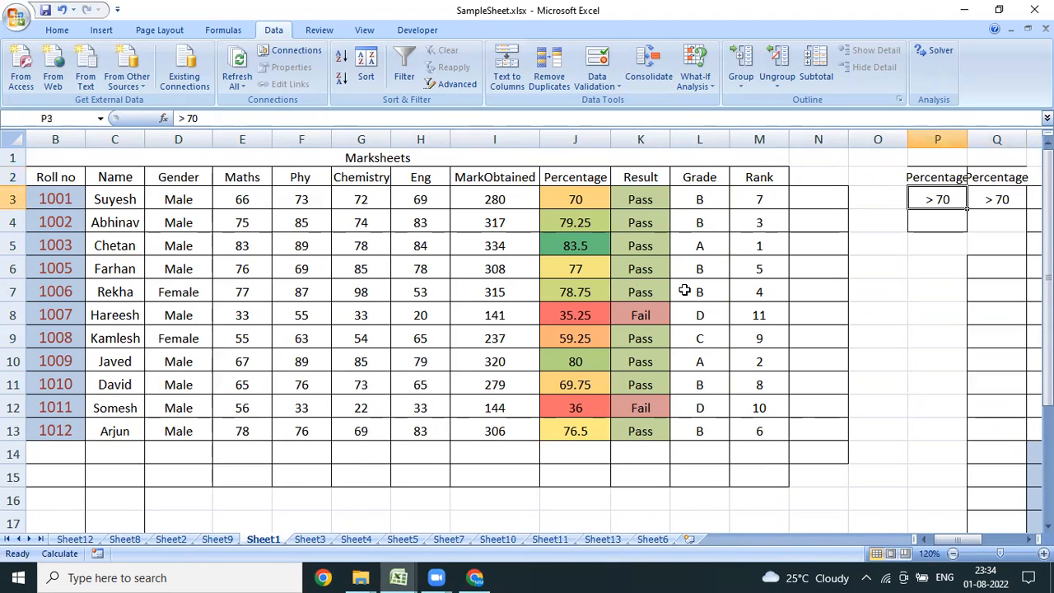
key(F2)
key(Left)
key(Left)
key(Right)
key(BackSpace)
text(6)
key(Return)
Change the second percentage criterion in Q3 to < 80
key(Up)
key(Right)
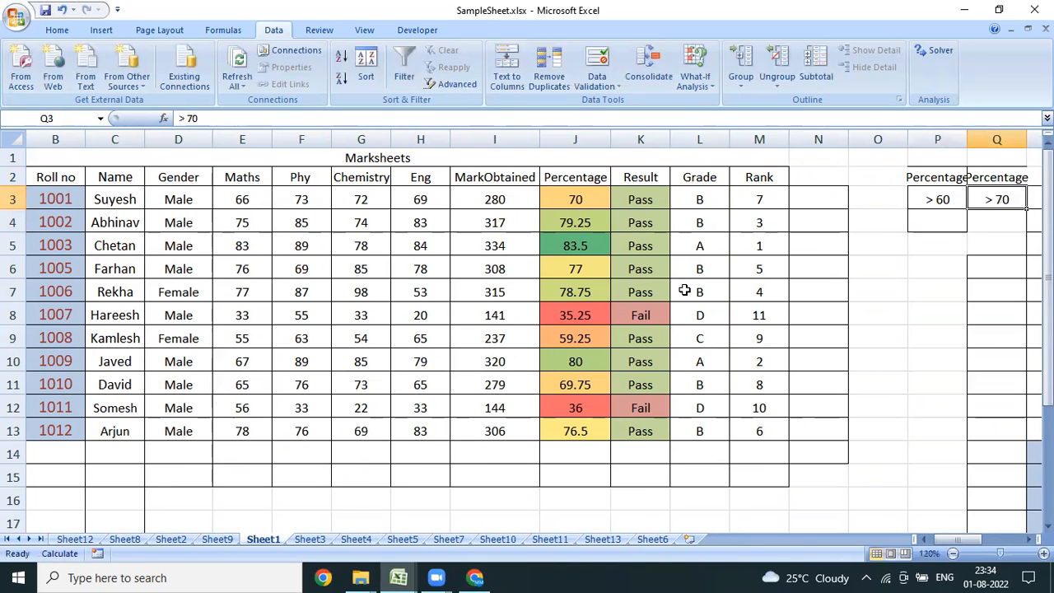
key(F2)
key(Left)
key(Left)
key(BackSpace)
key(BackSpace)
text(<)
key(Right)
key(BackSpace)
text(8)
key(Return)
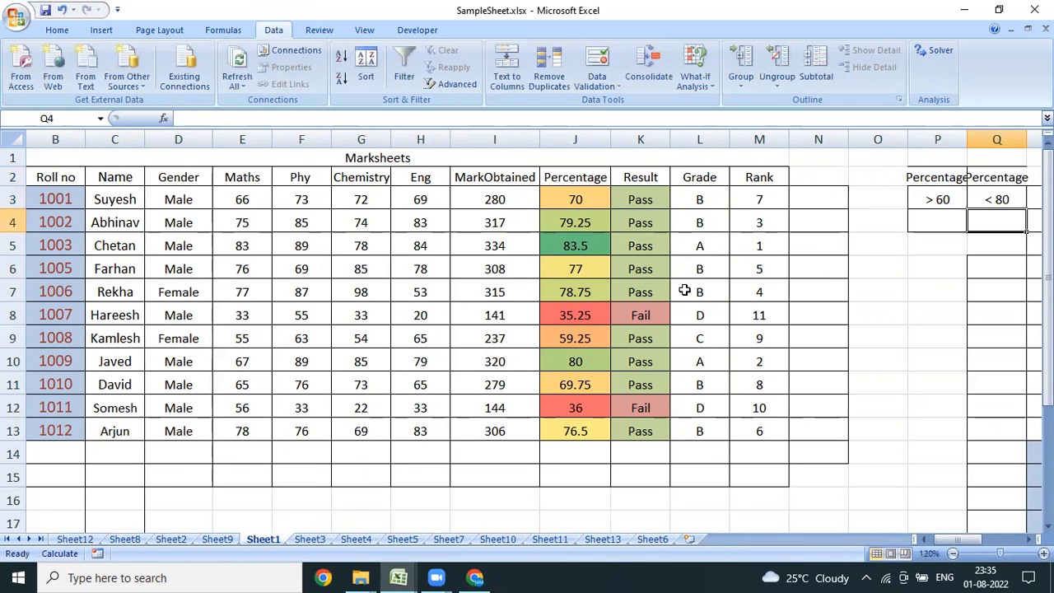
Review the two Percentage criteria in P2:Q3, together and one column at a time
key(Up)
key(Left)
key(Up)
key(shift+Down)
key(shift+Right)
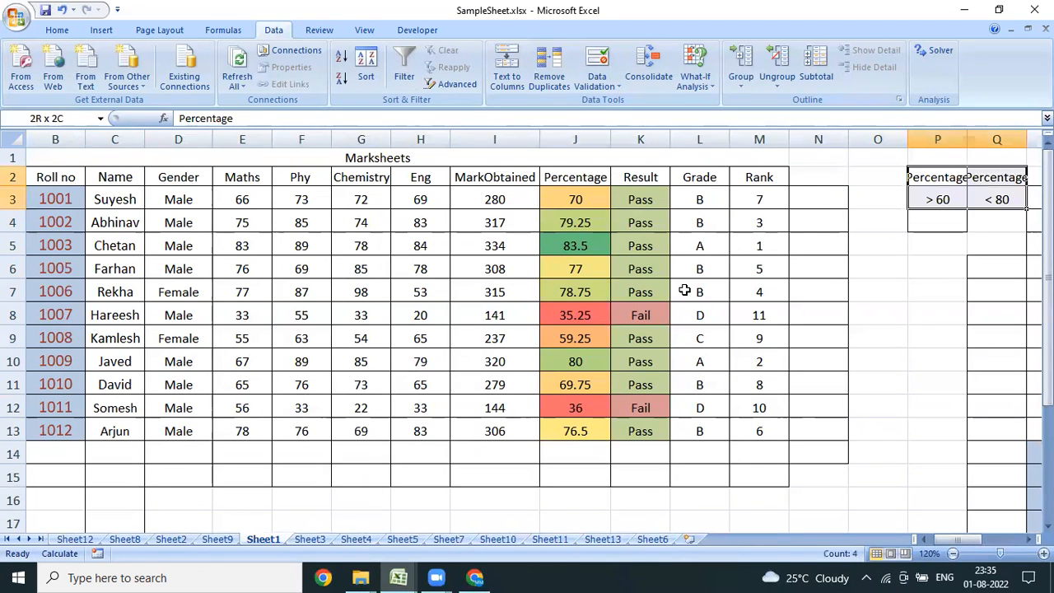
key(Left)
key(Right)
key(shift+Down)
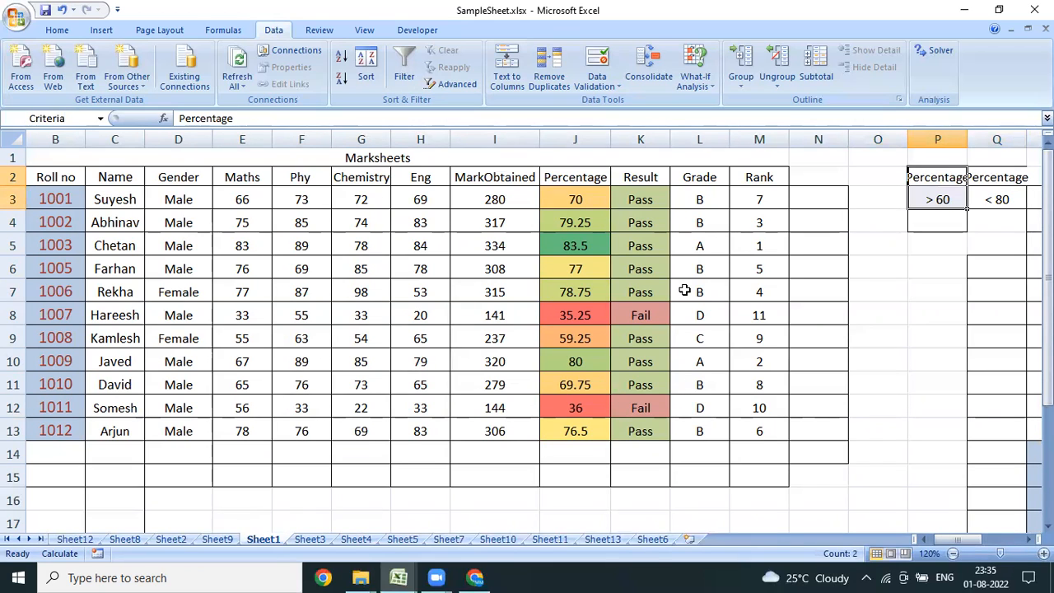
key(Right)
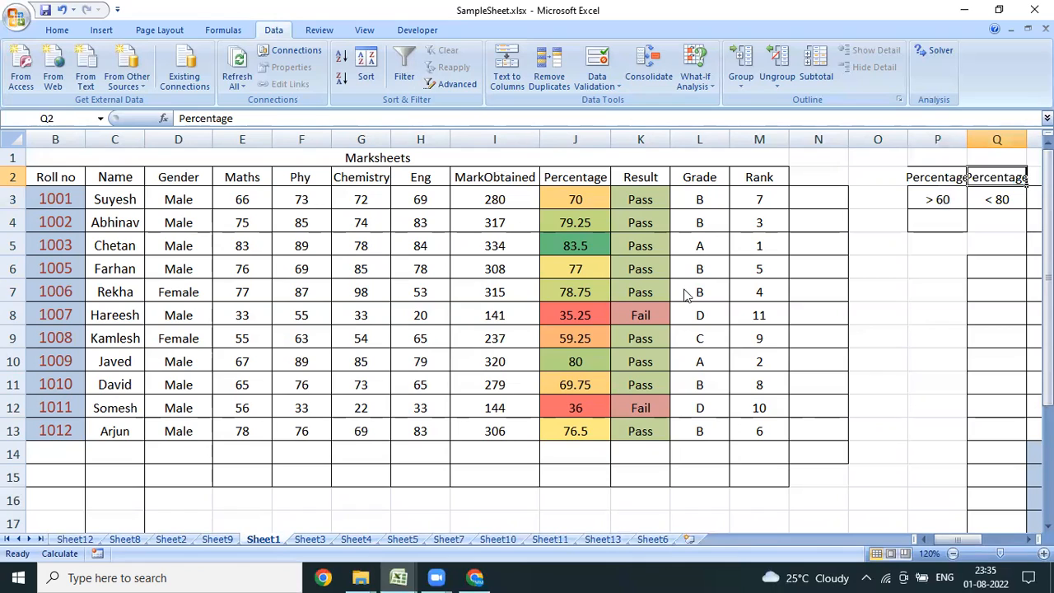
key(shift+Down)
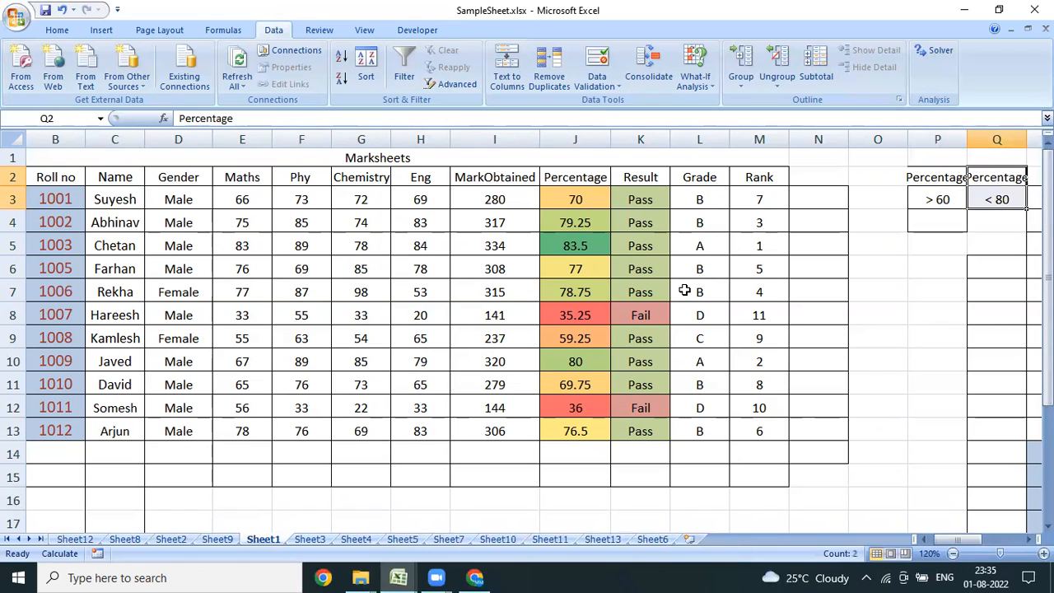
key(Left)
key(Down)
key(Up)
key(Down)
key(Up)
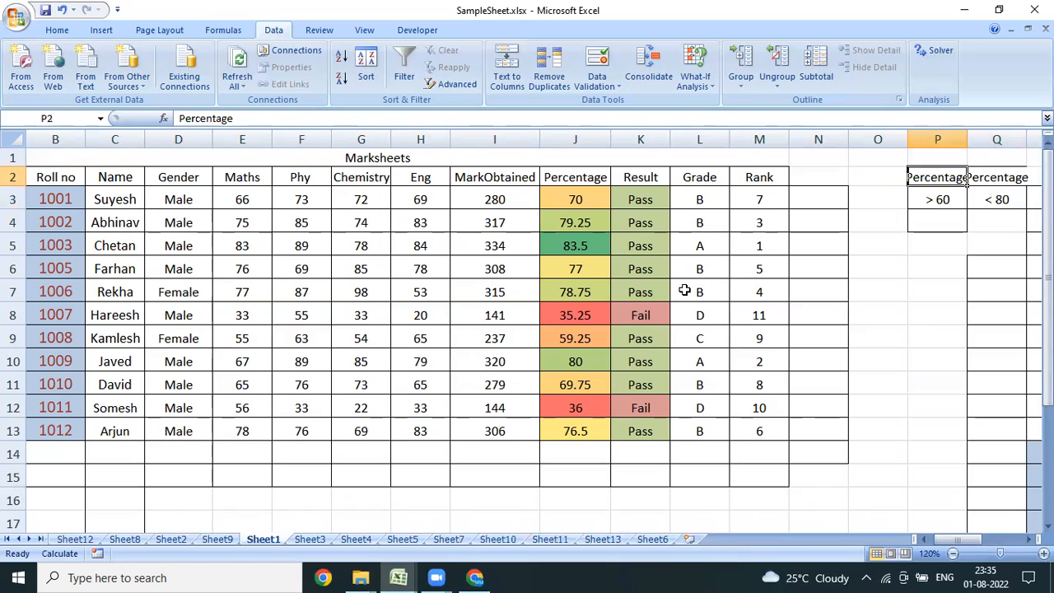
Start an Advanced Filter on the marksheet and replace its criteria range with P2:Q3
click(242, 291)
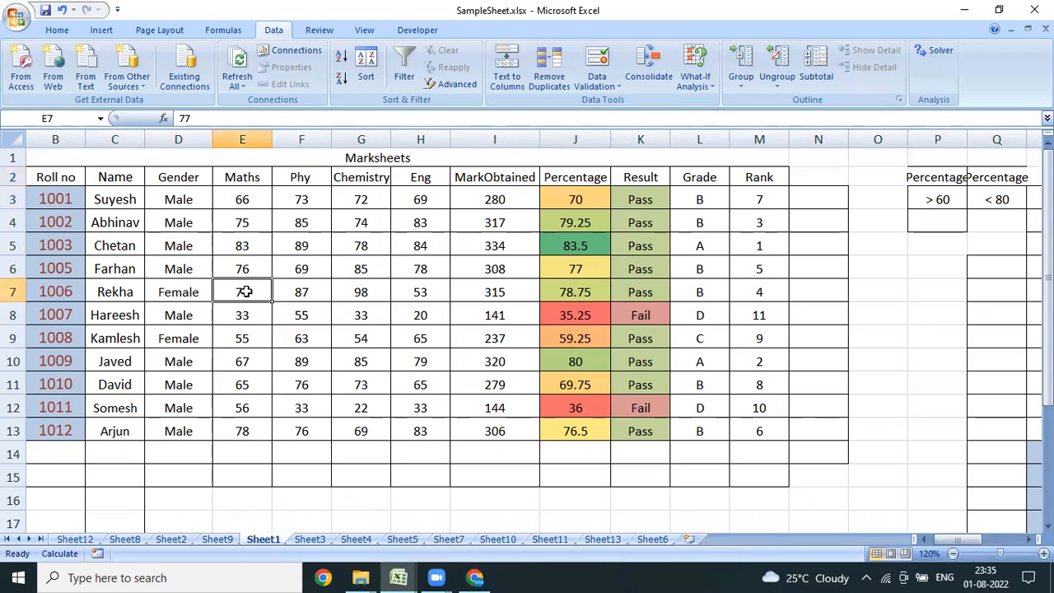
click(465, 88)
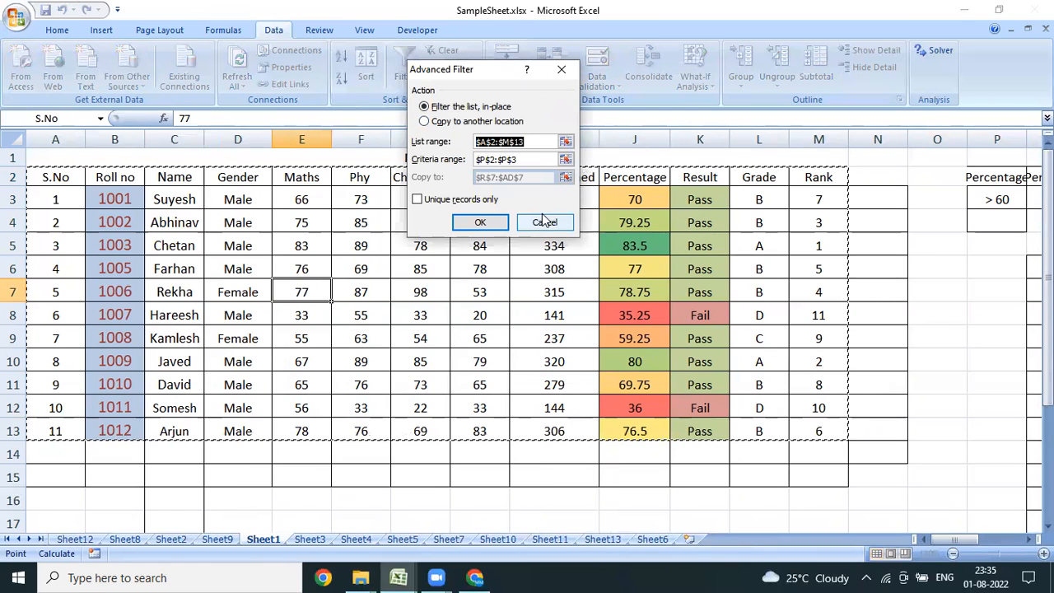
click(519, 159)
key(BackSpace)
key(BackSpace)
key(BackSpace)
key(BackSpace)
key(BackSpace)
key(BackSpace)
key(BackSpace)
key(BackSpace)
key(BackSpace)
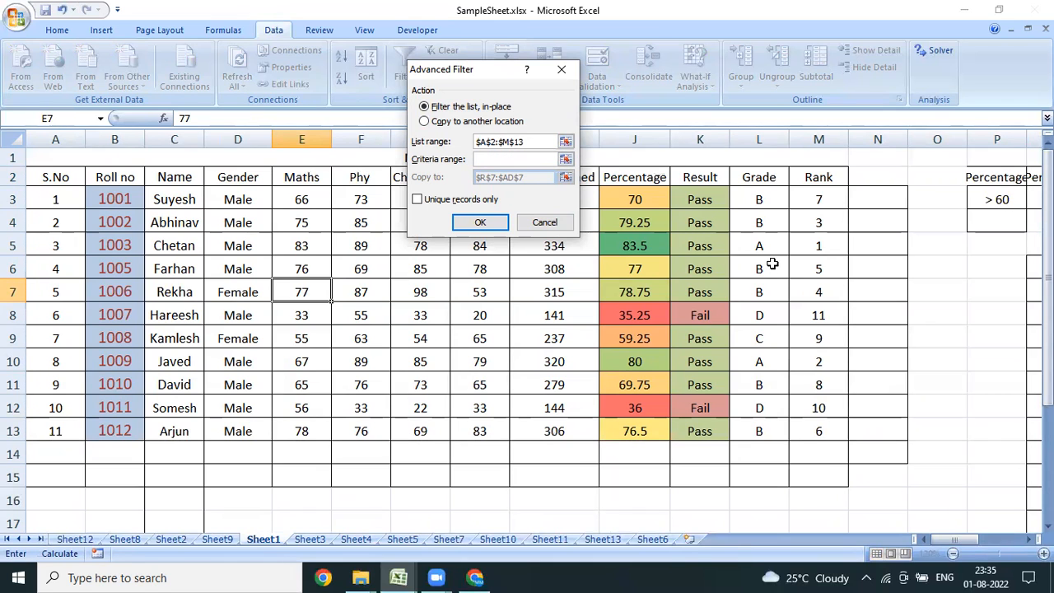
click(1029, 539)
click(1028, 539)
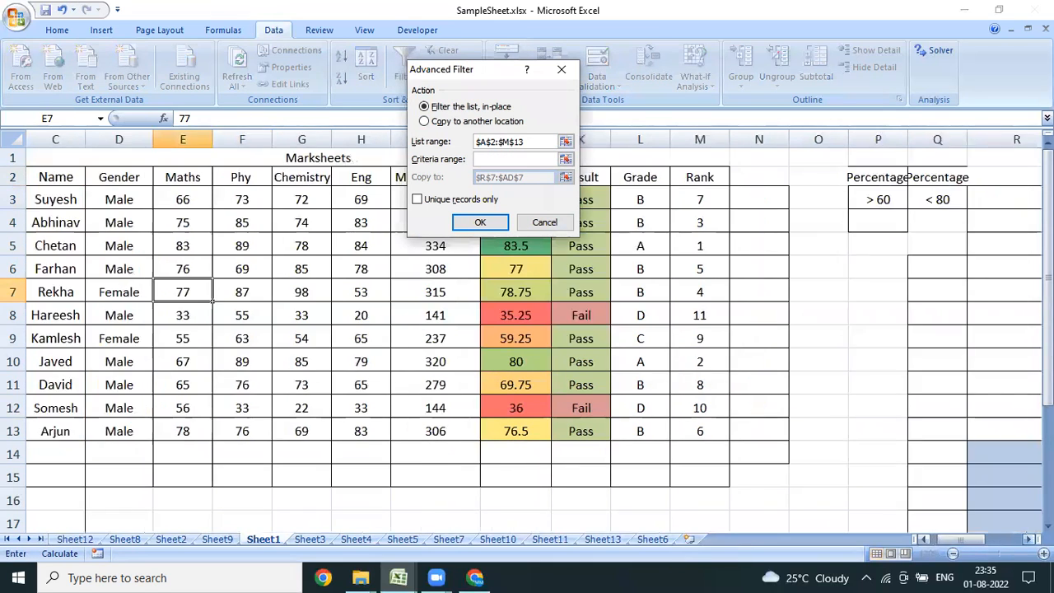
click(1029, 538)
drag(815, 181, 859, 193)
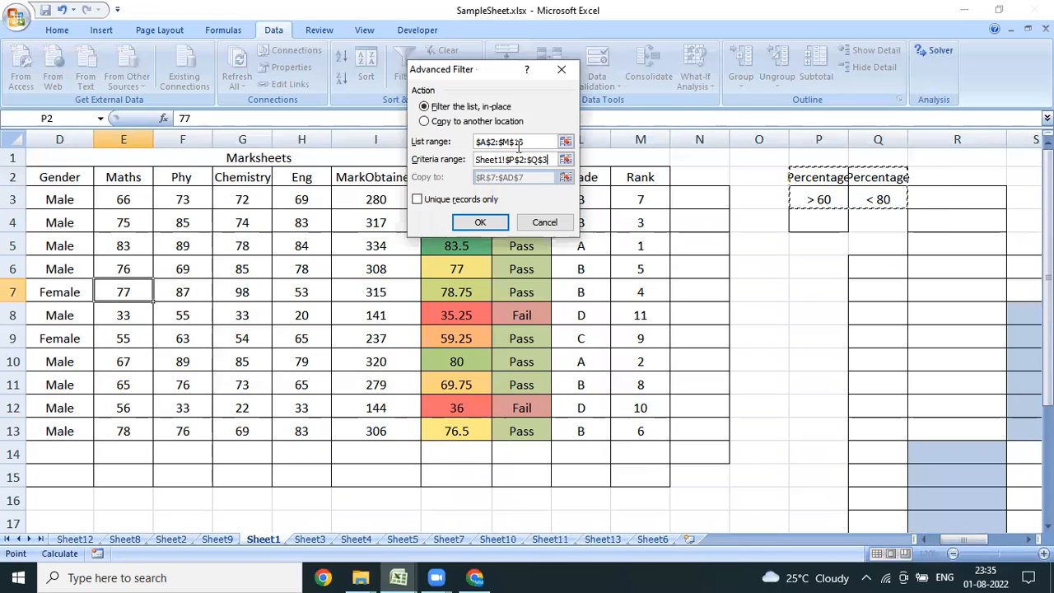
Set the filter to copy to another location starting at R7 and run it
click(436, 122)
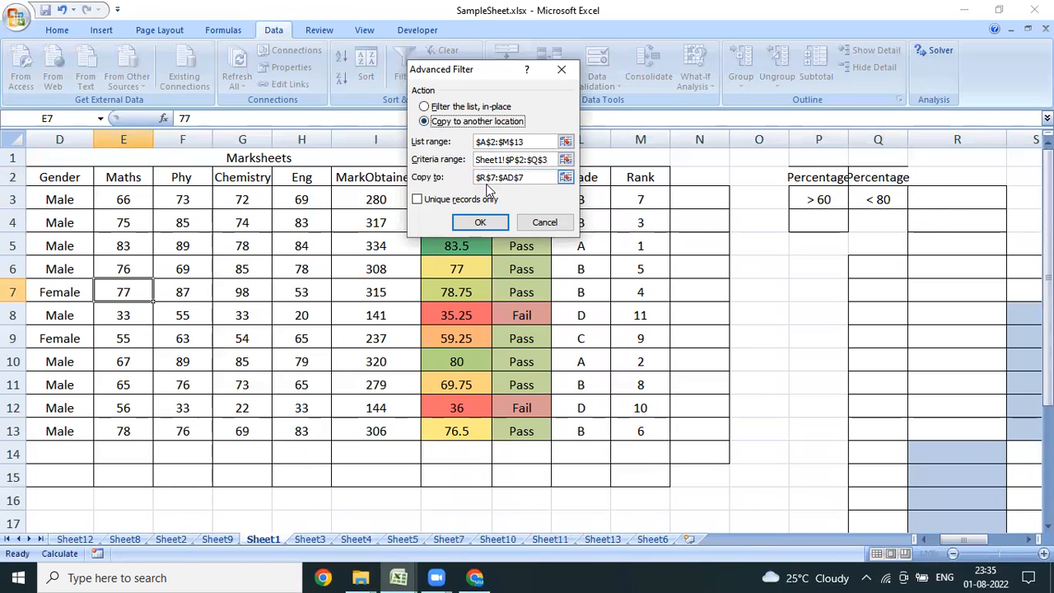
drag(532, 177, 416, 183)
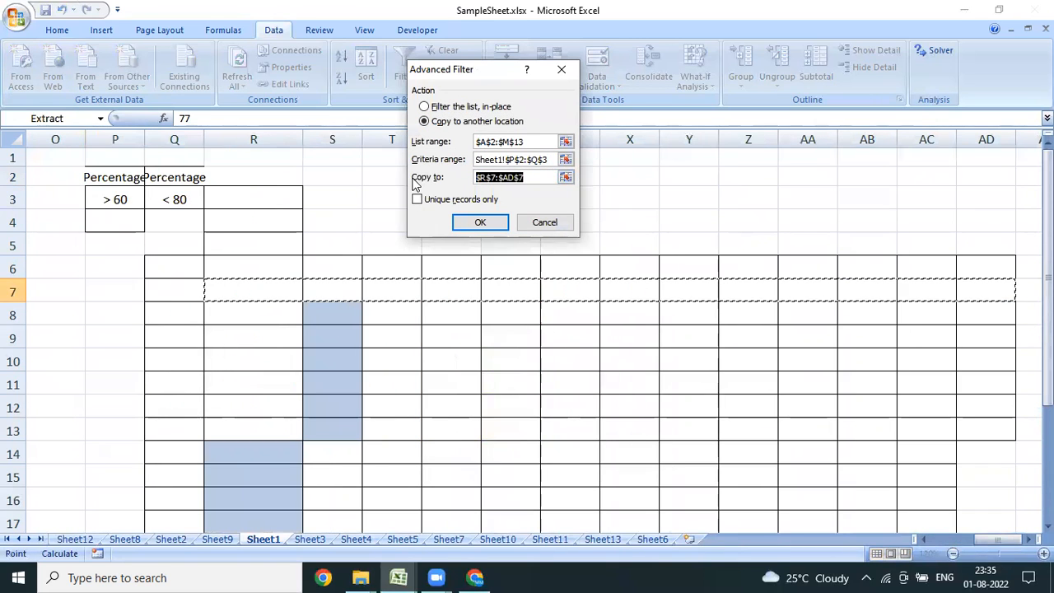
key(BackSpace)
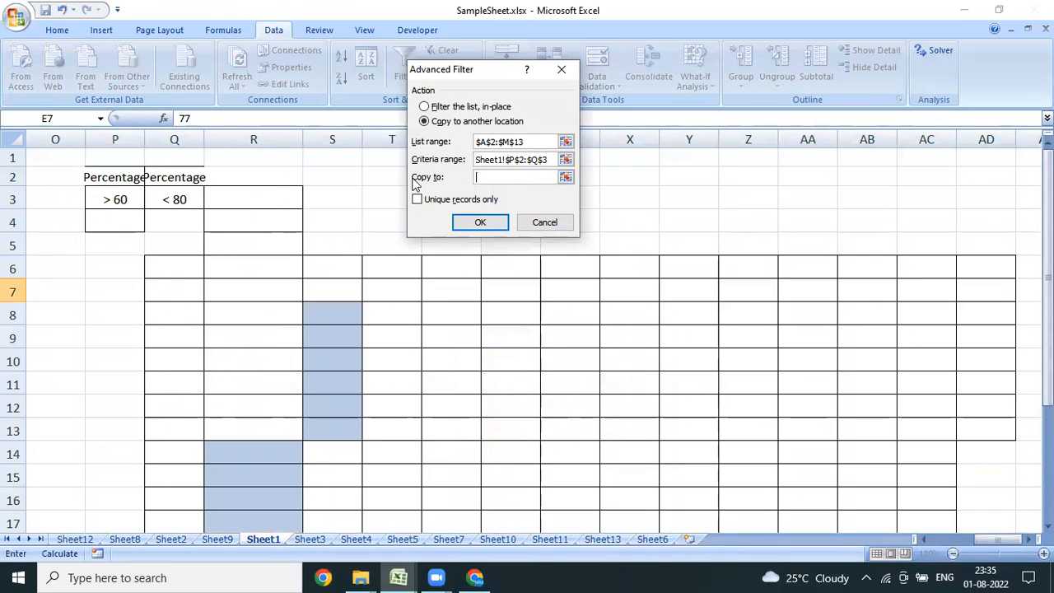
click(285, 292)
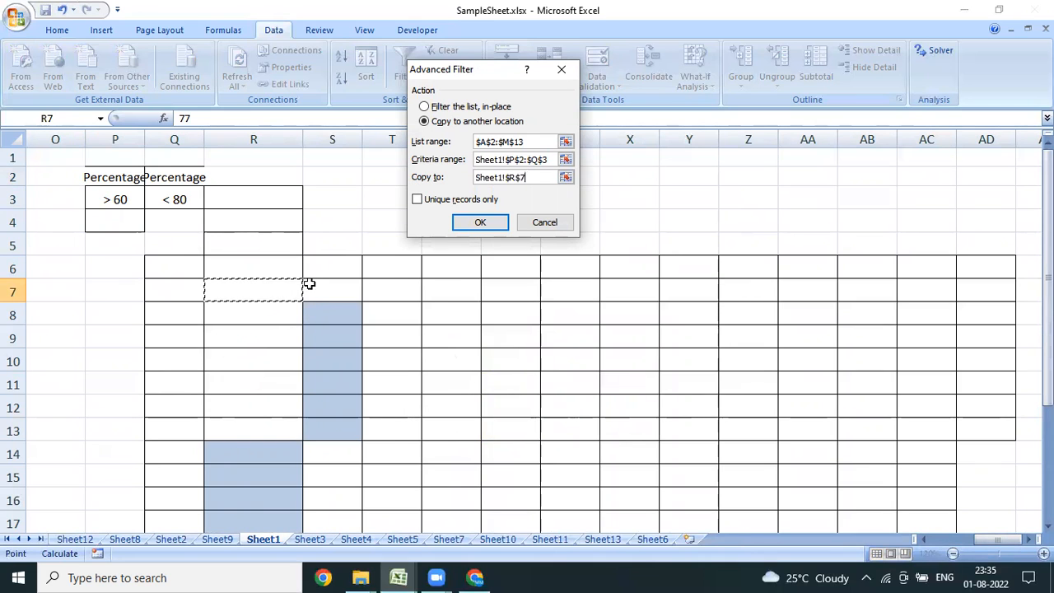
click(477, 224)
Check the extracted records against the criteria, selecting their percentages in AA8:AA13
key(Down)
key(Down)
key(Right)
key(Right)
key(Right)
key(Right)
key(Right)
key(Right)
key(Right)
key(Right)
key(Right)
key(Right)
key(Right)
key(Right)
key(Right)
key(Right)
key(Right)
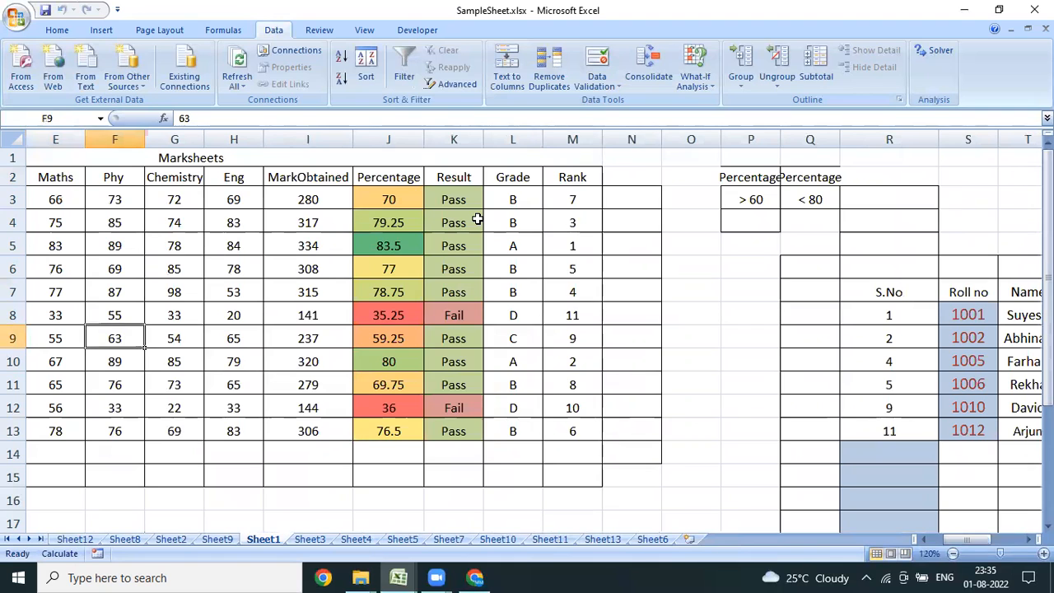
key(Right)
key(Right)
key(Right)
key(Right)
key(Right)
key(Right)
key(Right)
key(Right)
key(Right)
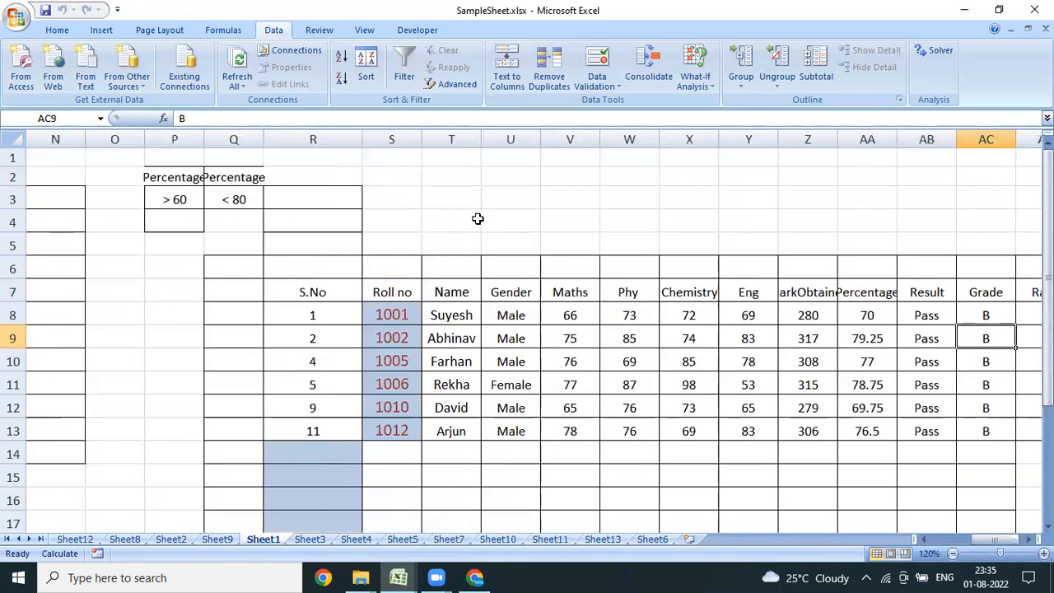
key(Left)
key(Left)
key(Up)
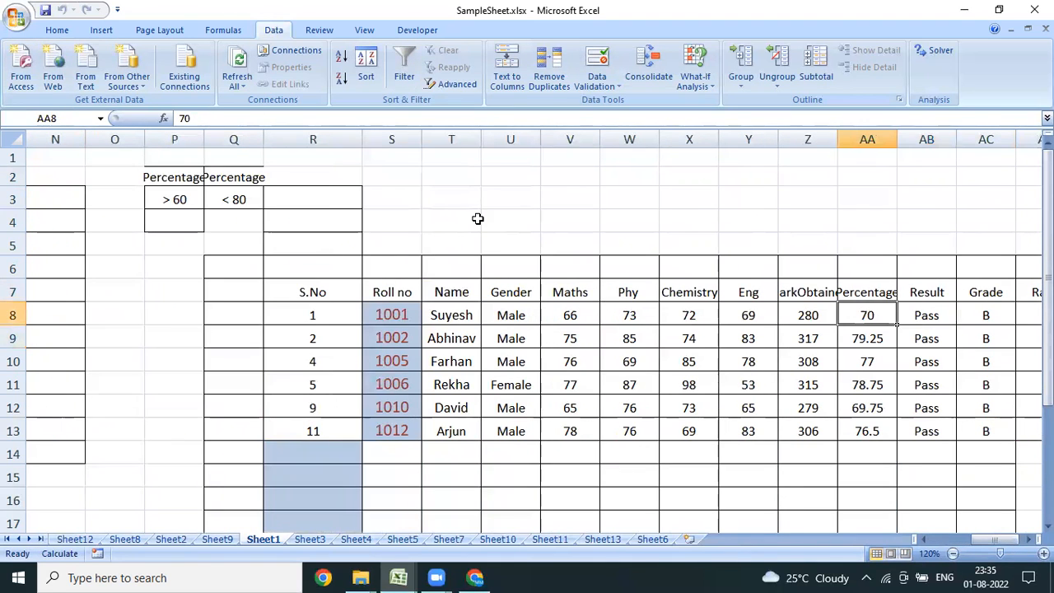
key(shift+Down)
key(shift+Down)
key(shift+Down)
key(shift+Down)
key(shift+Down)
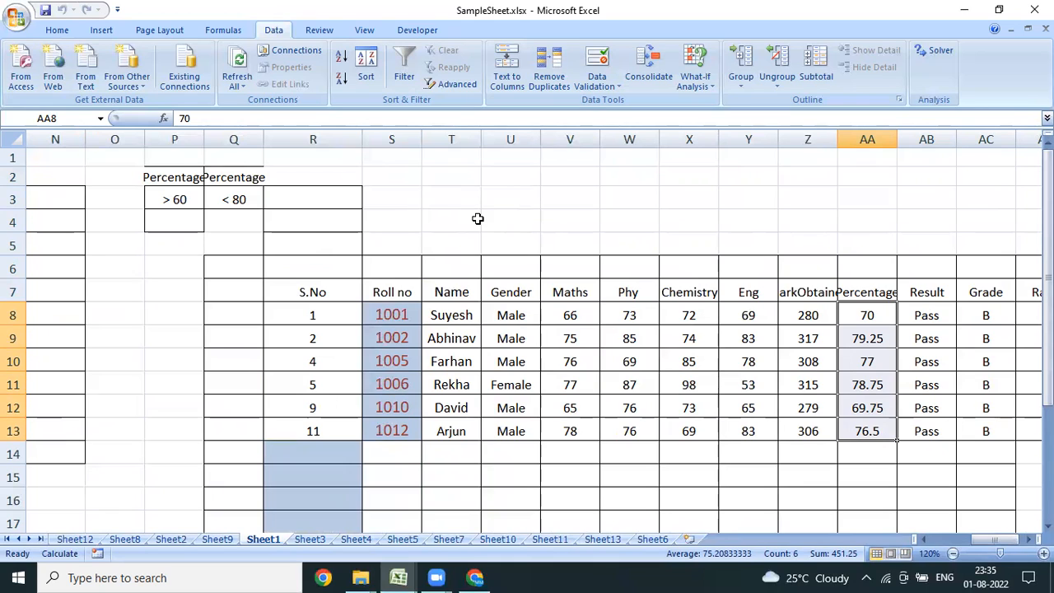
Re-examine the criteria pair in P2:Q3 beside the extracted records, selecting each column and the whole range
key(Up)
key(Up)
key(Up)
key(Up)
key(Up)
key(Up)
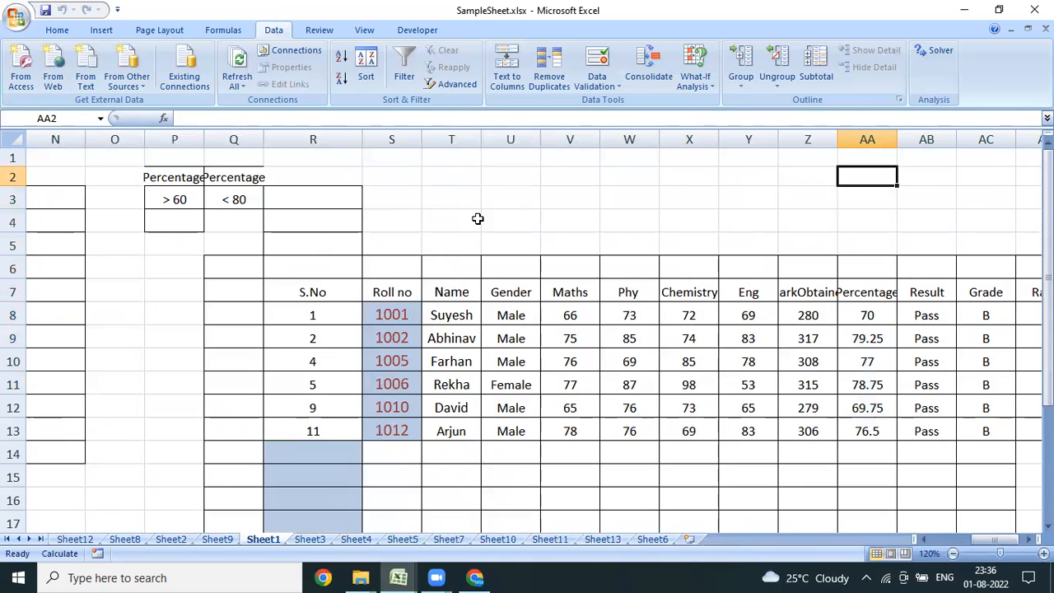
key(ctrl+Left)
key(Left)
key(shift+Down)
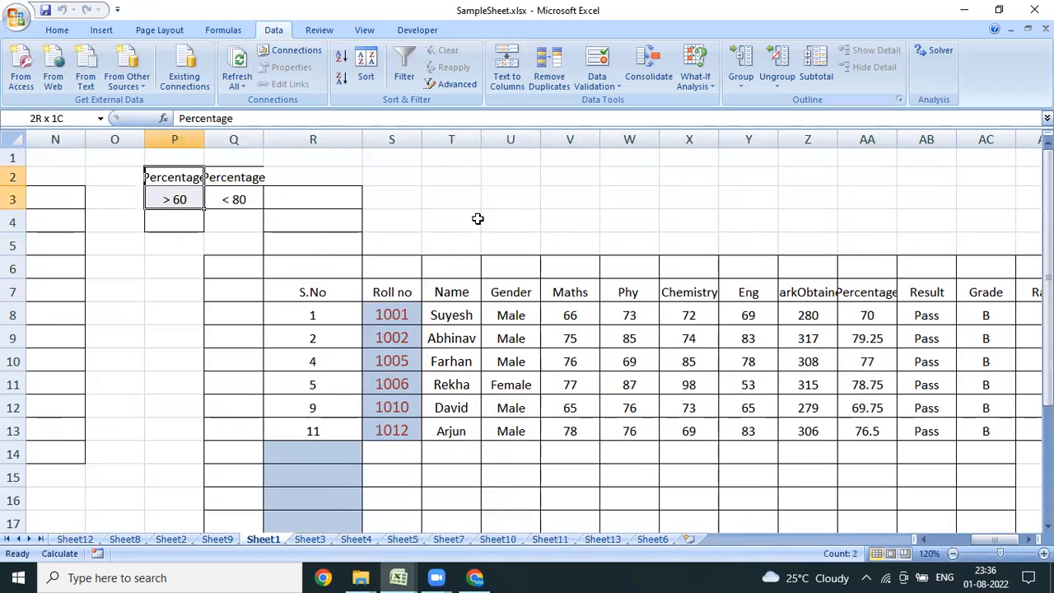
key(Right)
key(shift+Down)
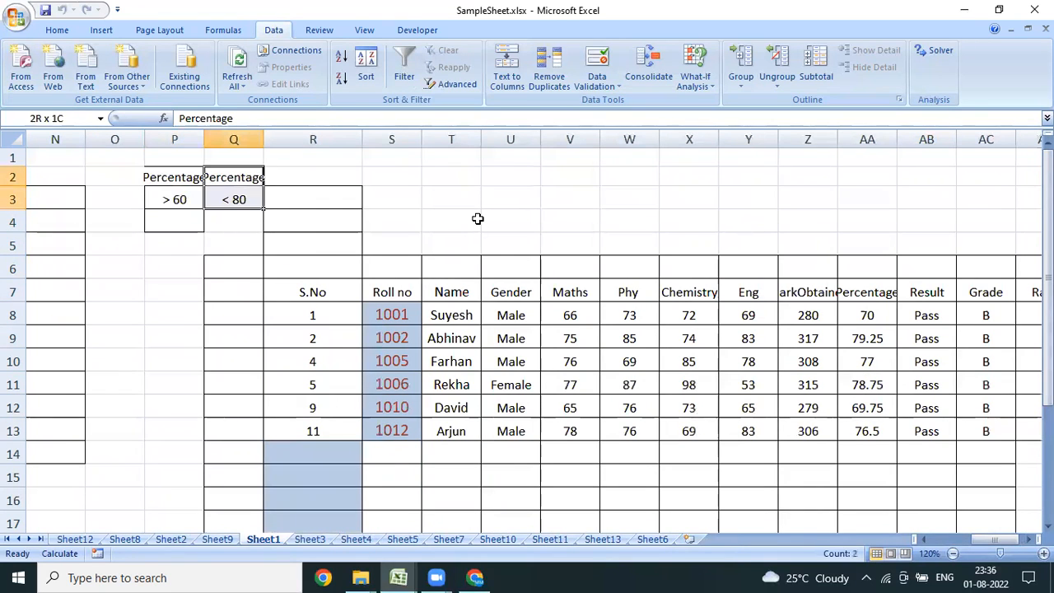
key(Left)
key(shift+Down)
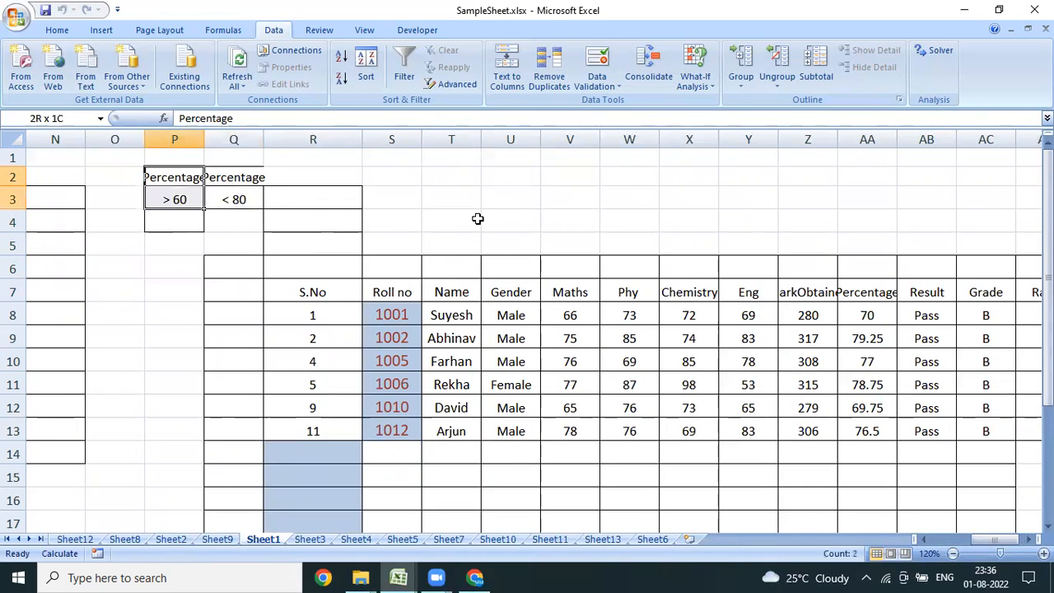
key(shift+Right)
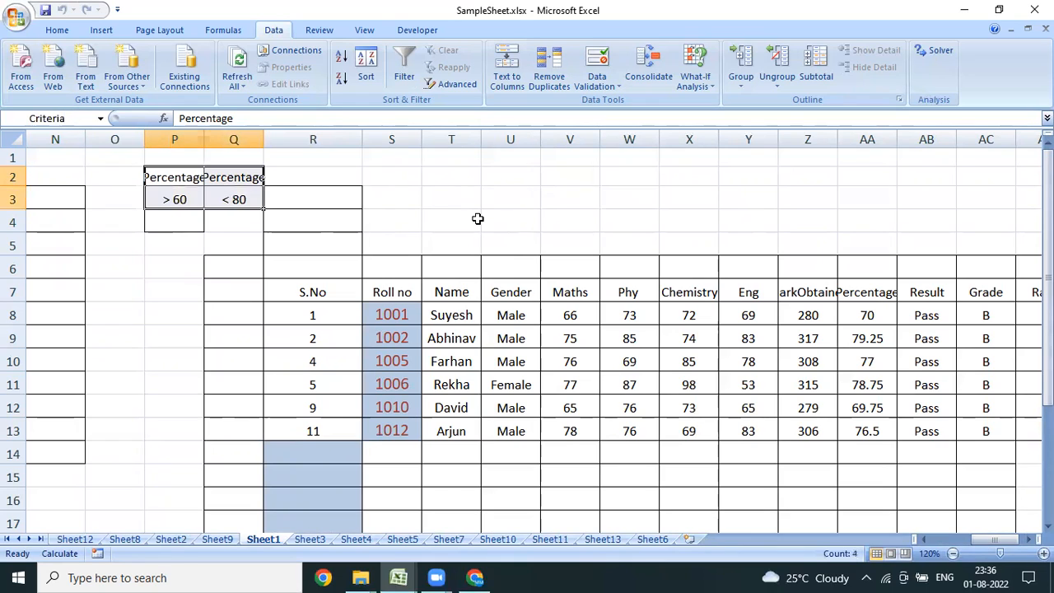
key(Left)
key(Right)
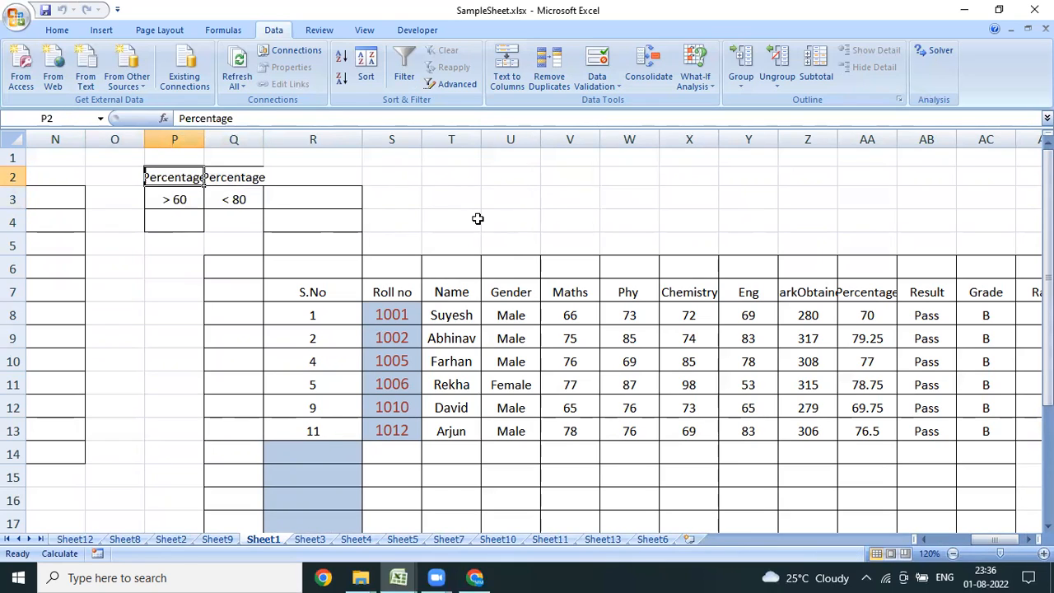
Clear the extracted records and their headers from R7:AD13
key(shift+Down)
key(shift+Right)
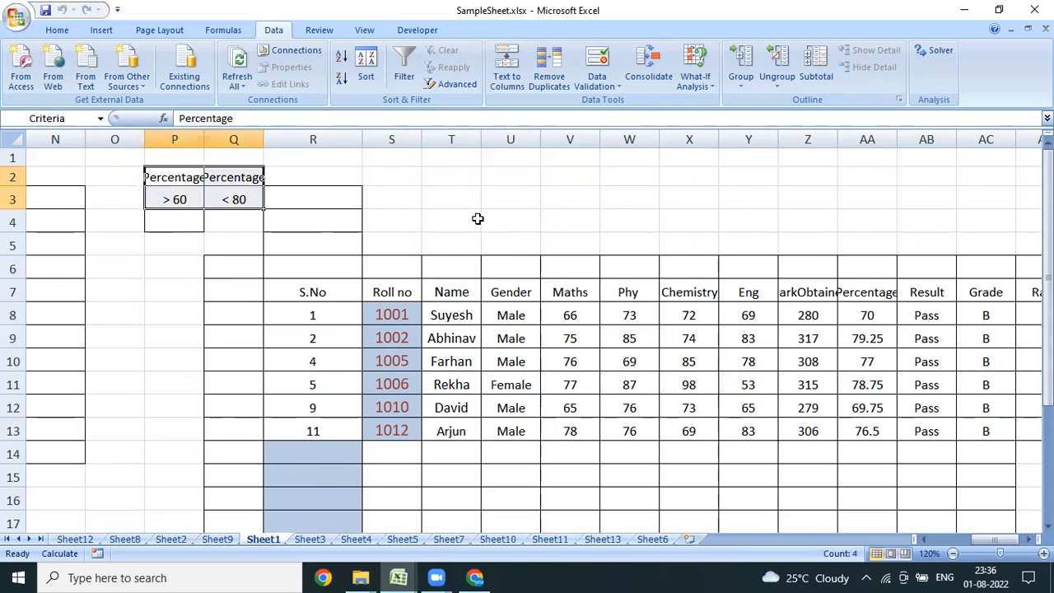
key(Left)
key(Down)
key(Down)
key(Down)
key(Down)
key(Down)
key(Right)
key(Right)
key(Right)
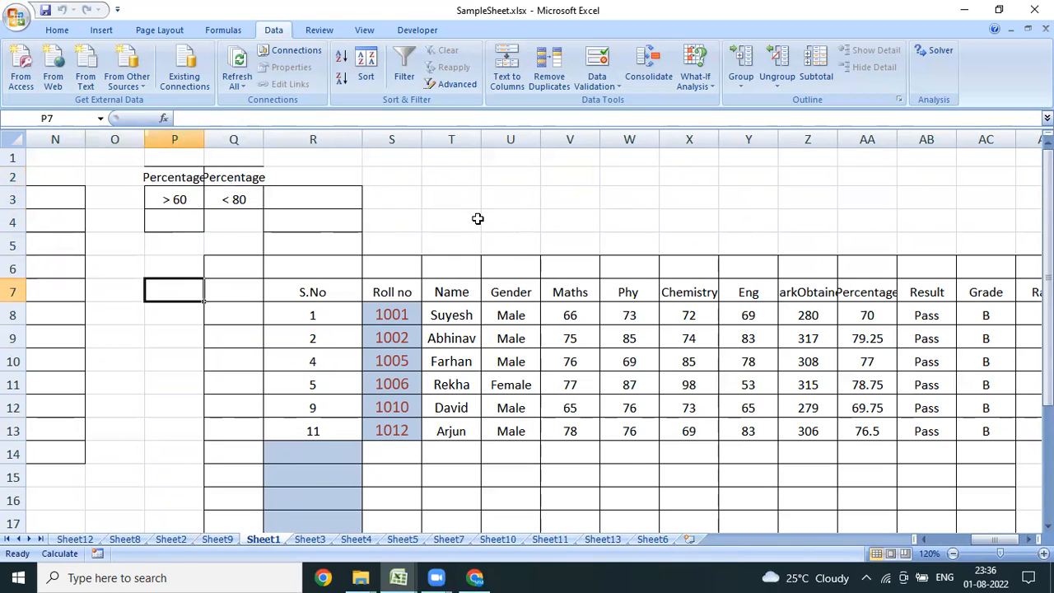
key(ctrl+shift+Down)
key(ctrl+shift+Right)
key(Delete)
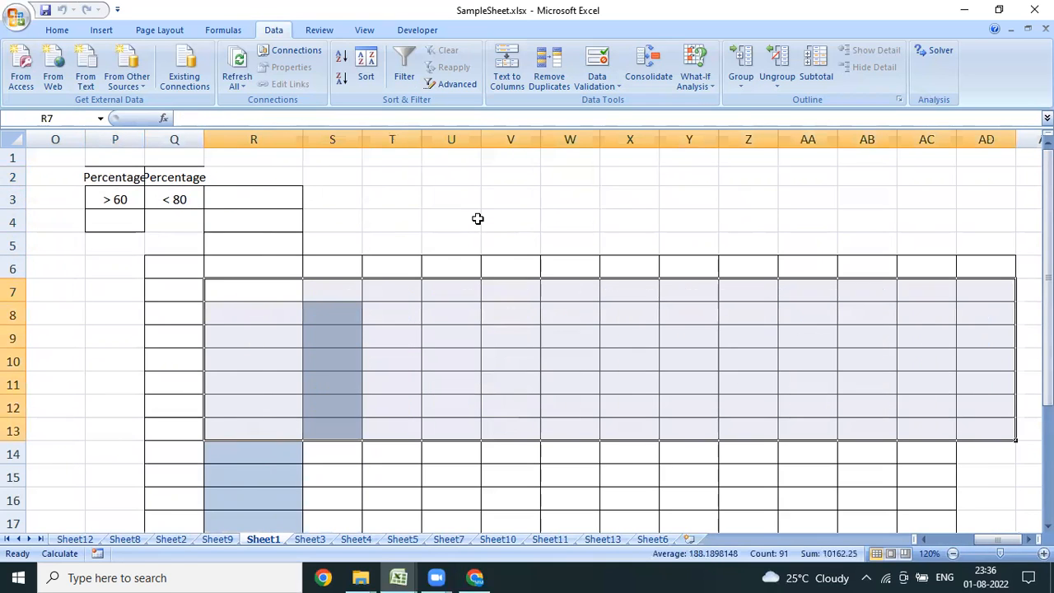
Copy the marksheet's Grade header into both criteria header cells, P2 and Q2
key(Home)
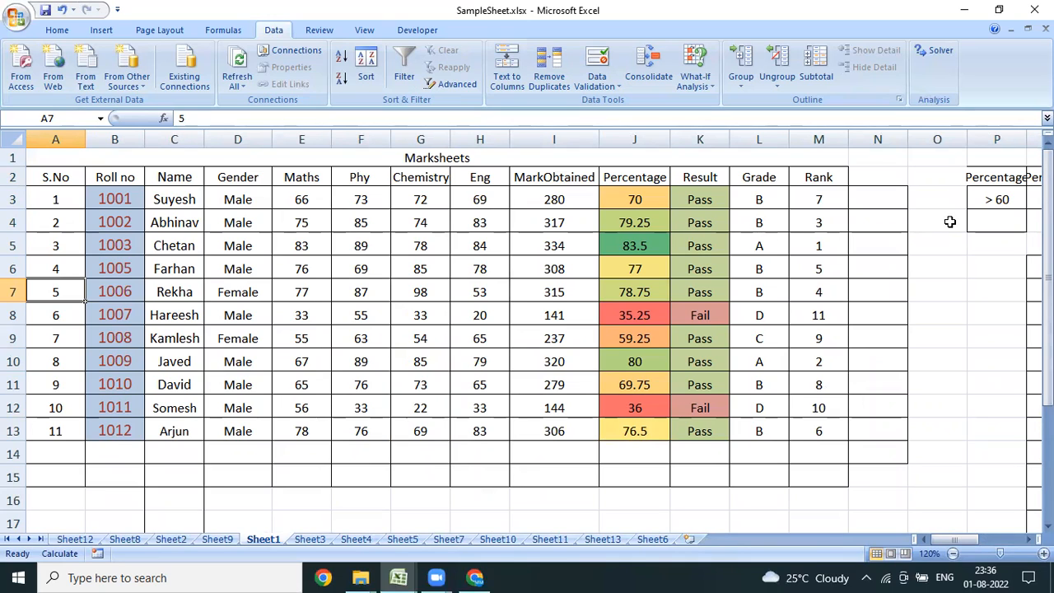
click(979, 181)
key(Left)
key(Left)
key(Left)
key(Left)
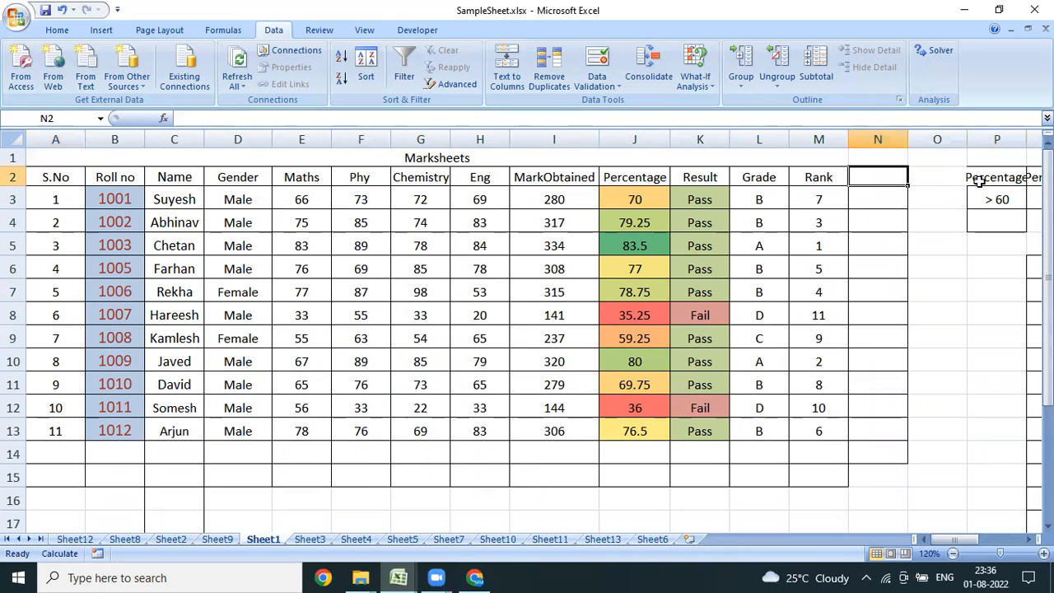
key(ctrl+c)
key(Right)
key(Right)
key(Right)
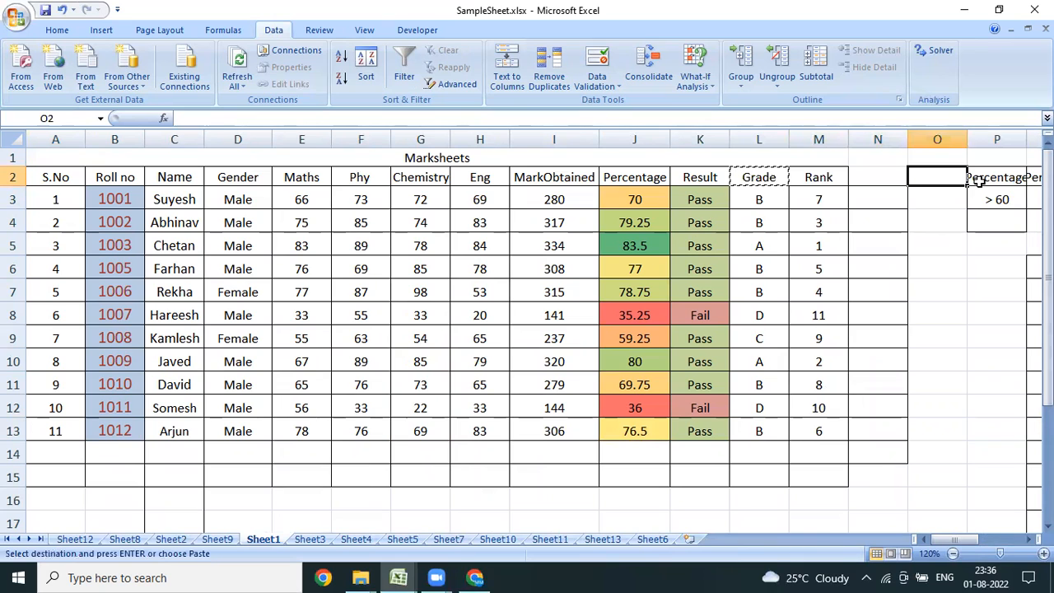
key(Right)
key(shift+Right)
key(Return)
Enter A in P3 and B in Q3 as the criteria under the two Grade headers
key(Down)
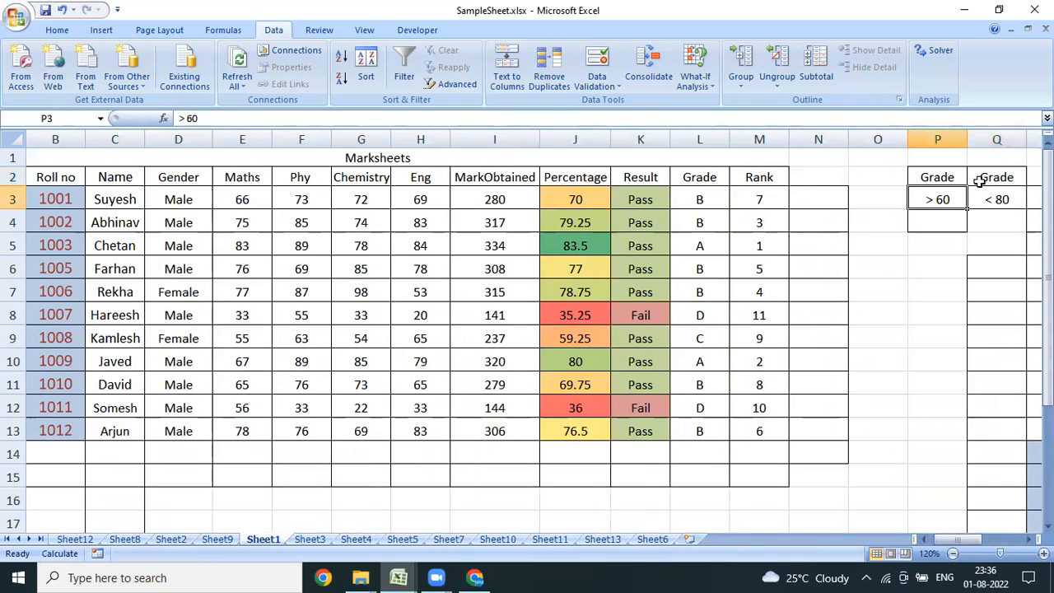
text(A)
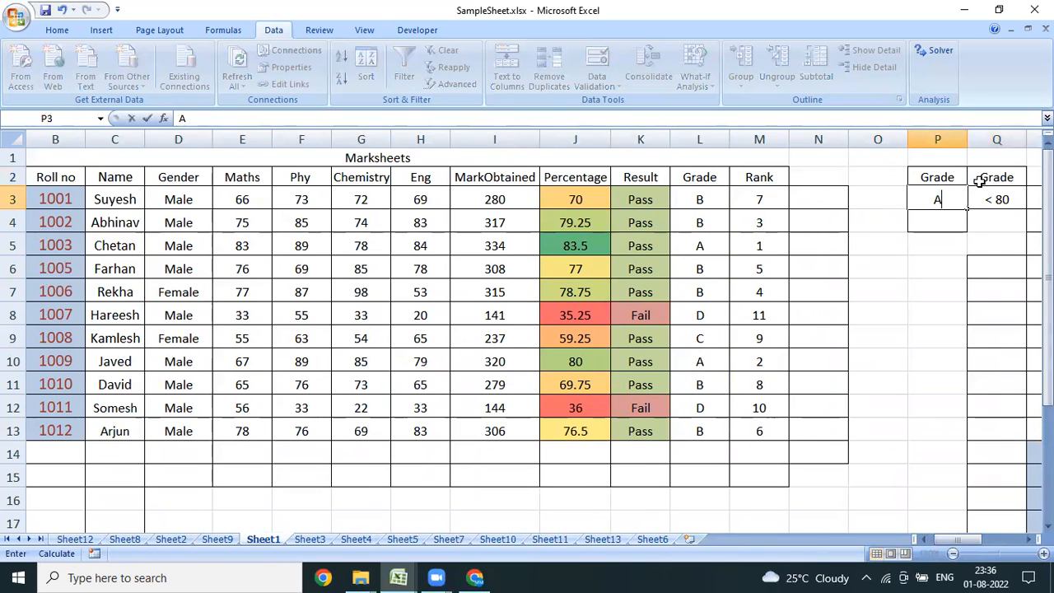
key(Right)
key(Right)
key(Left)
text(B)
key(Return)
key(Up)
key(Left)
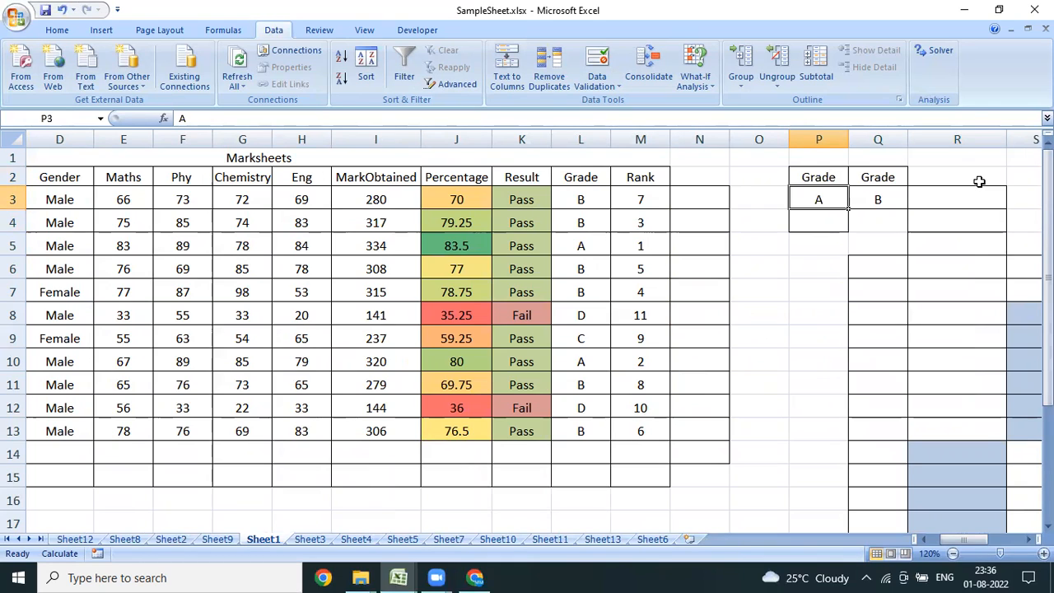
Examine the side-by-side Grade criteria in P2:Q3, comparing the headers with the values below them
key(Up)
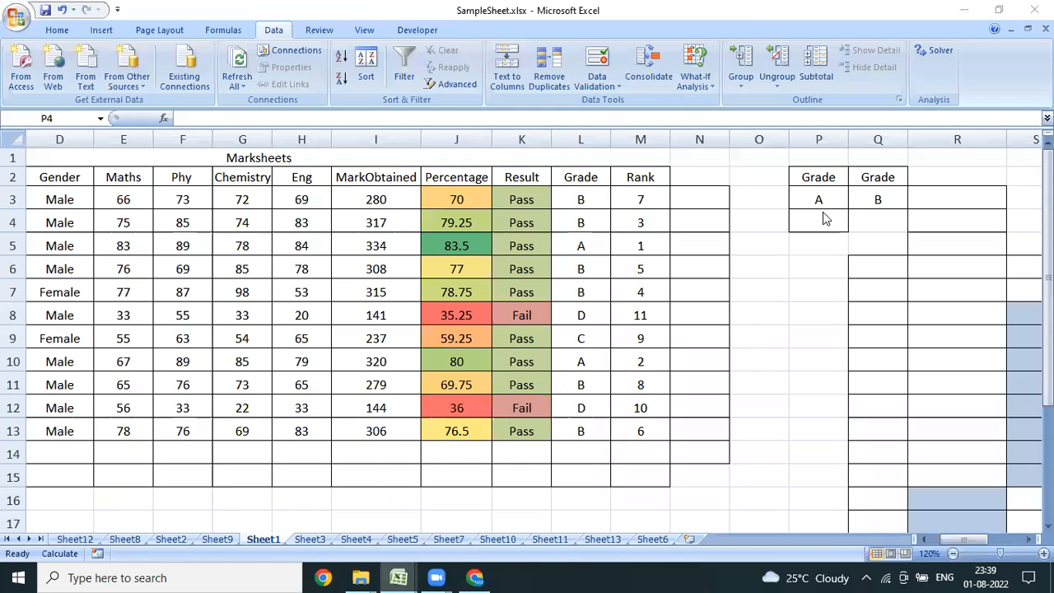
click(822, 207)
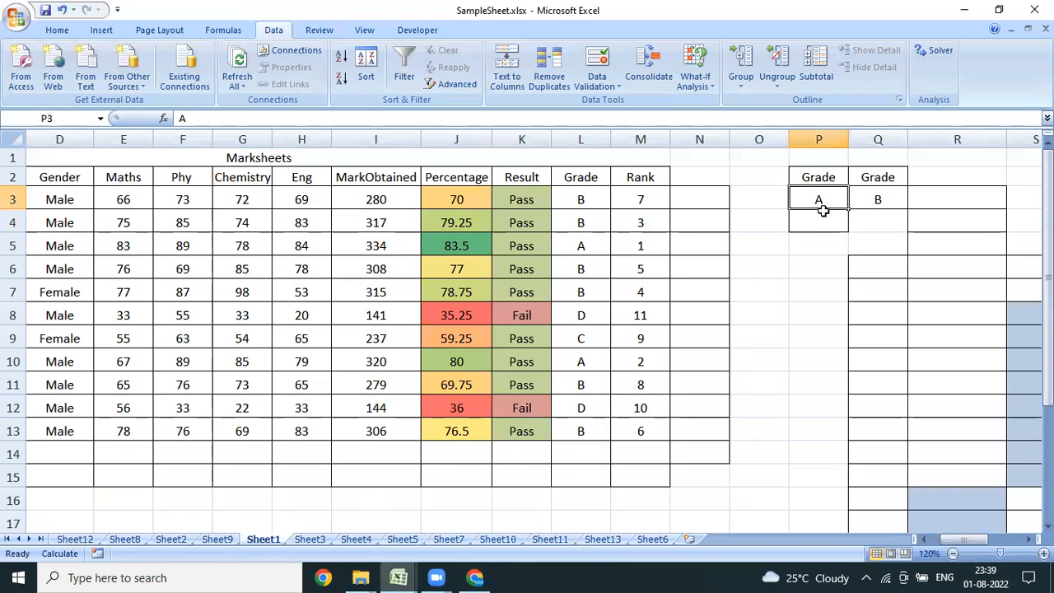
key(Right)
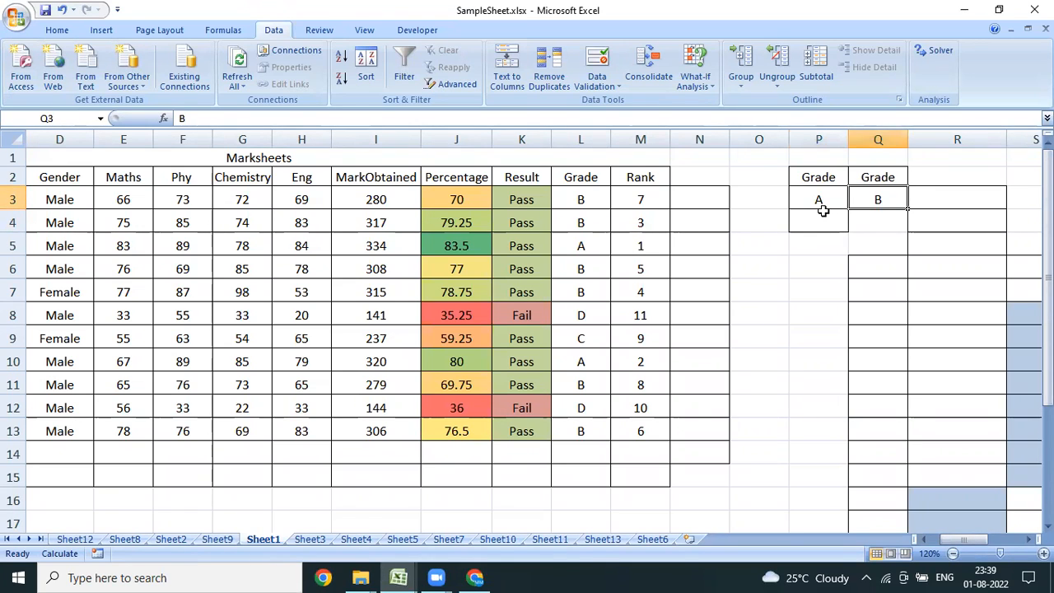
click(822, 210)
key(Up)
key(Down)
key(Up)
key(Down)
key(Up)
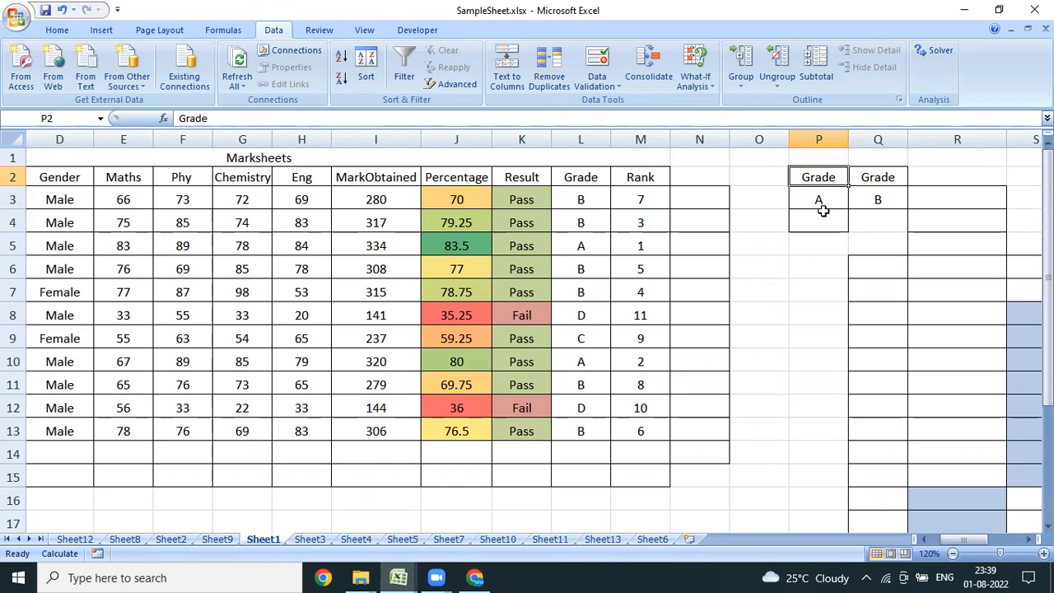
Delete the second Grade criterion, header and value, from Q2:Q3
click(823, 211)
key(Up)
key(Right)
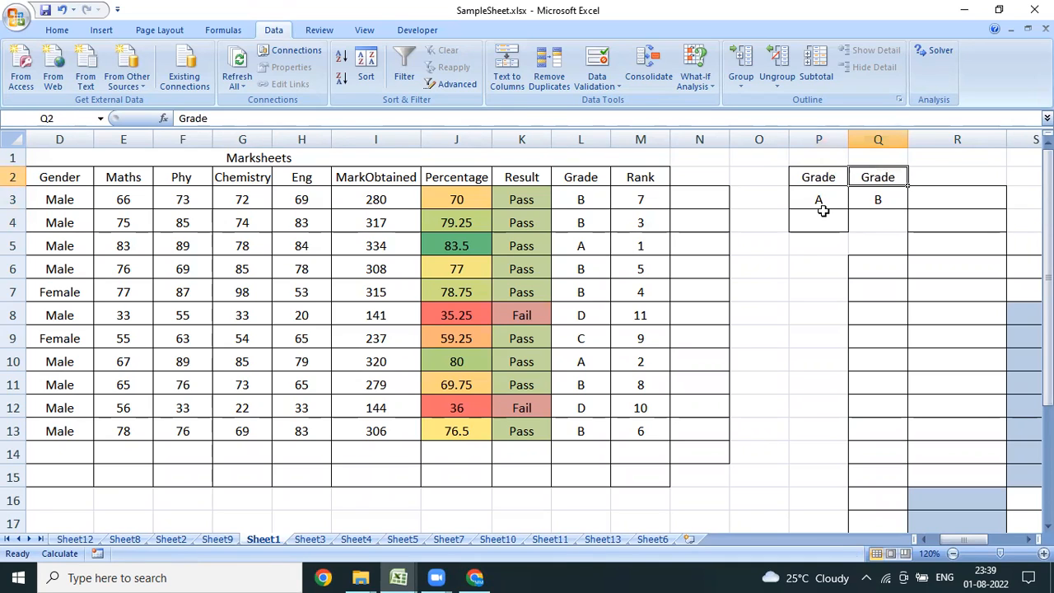
key(shift+Down)
key(Delete)
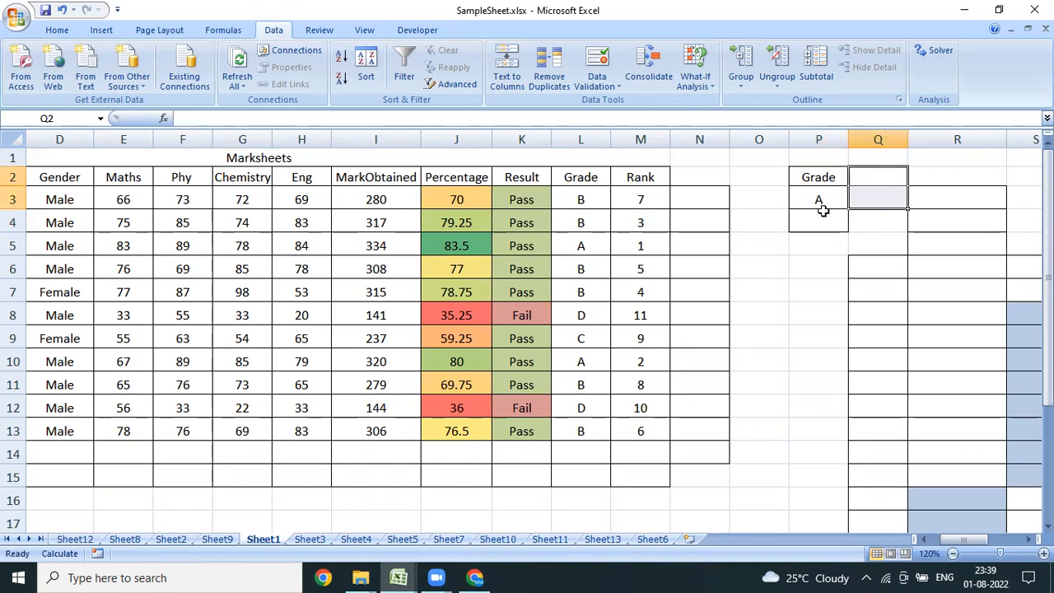
Enter B in P4, directly below the A criterion in the remaining Grade column
key(Left)
key(Down)
key(Down)
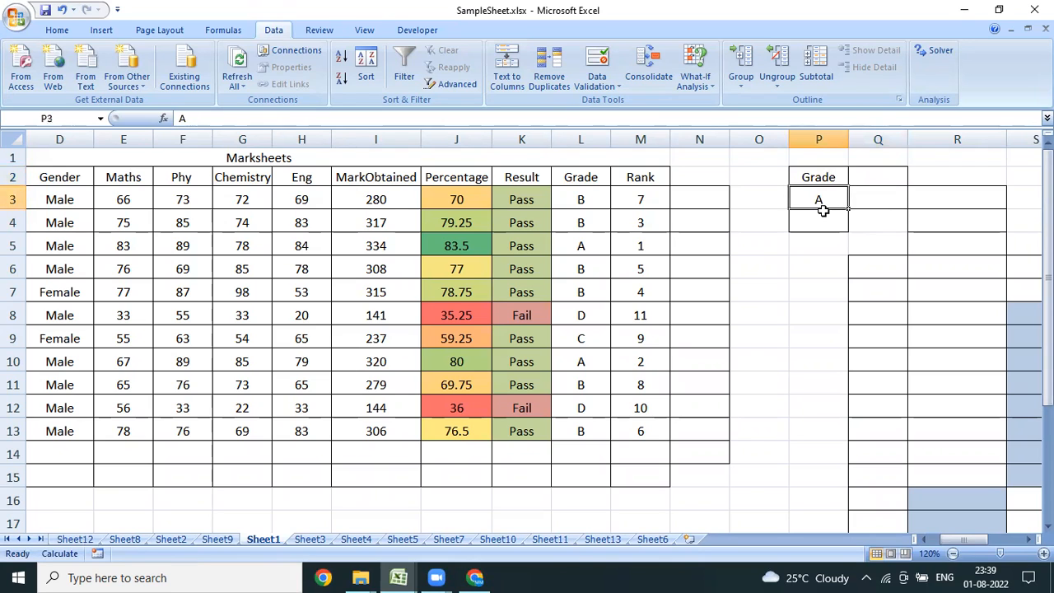
text(B)
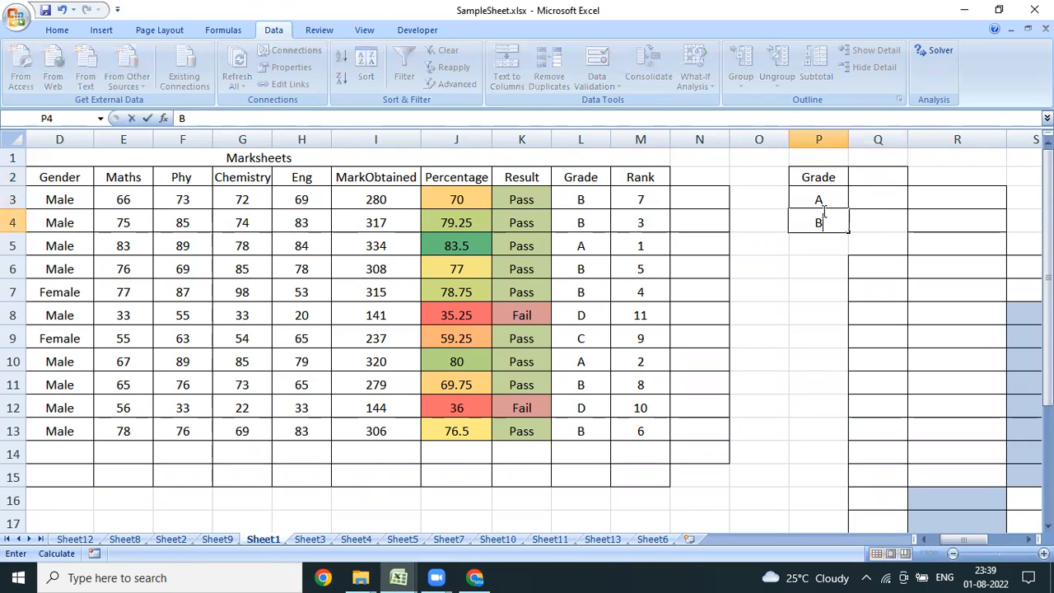
click(1002, 236)
Examine the stacked Grade criteria in P2:P4, selecting the whole range and stepping through its header and values
key(Up)
key(Up)
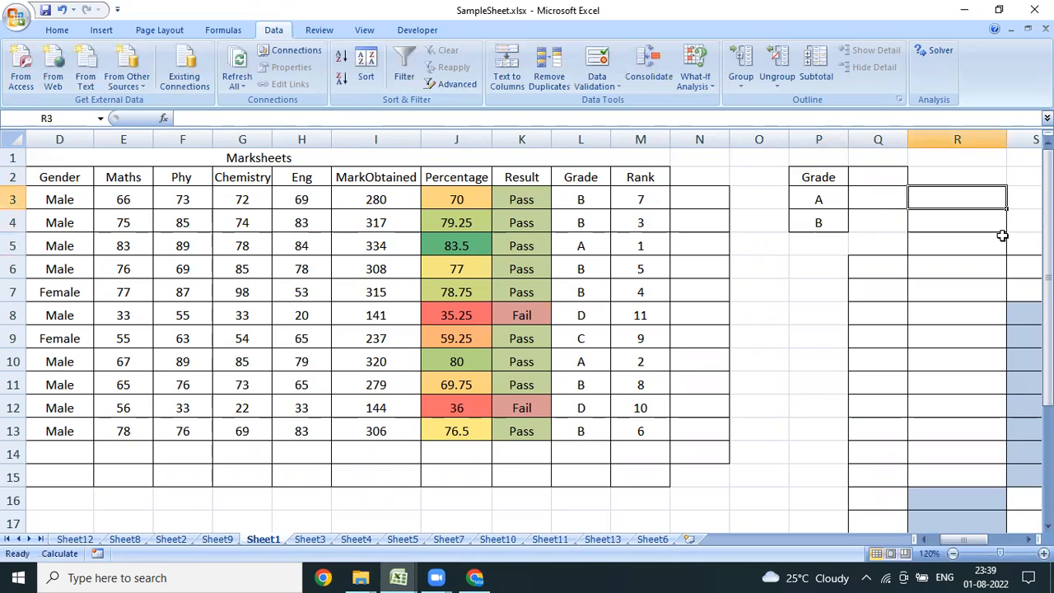
key(Left)
key(Up)
key(Left)
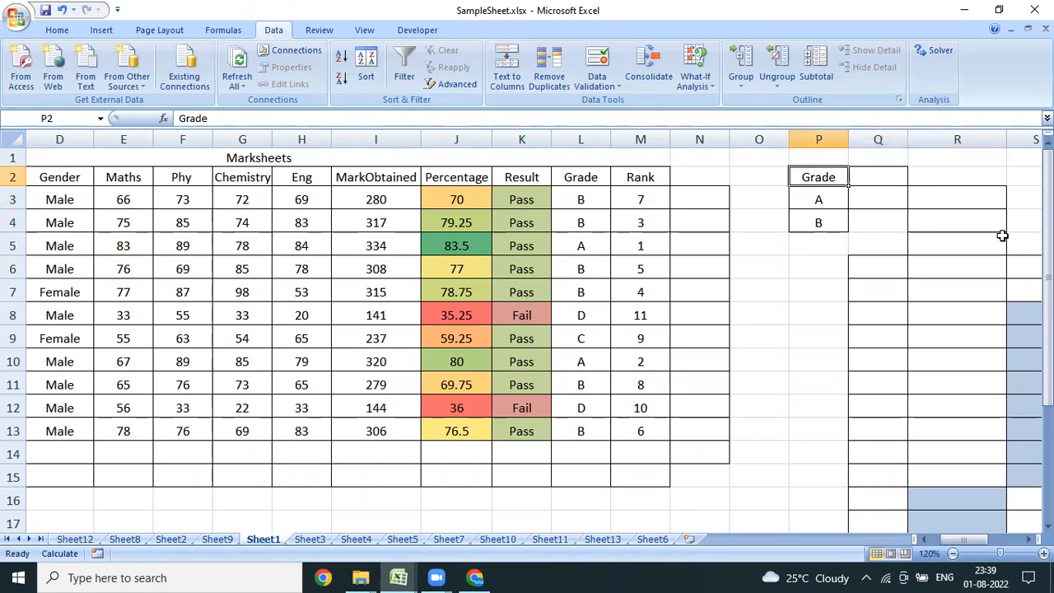
key(shift+Down)
key(shift+Down)
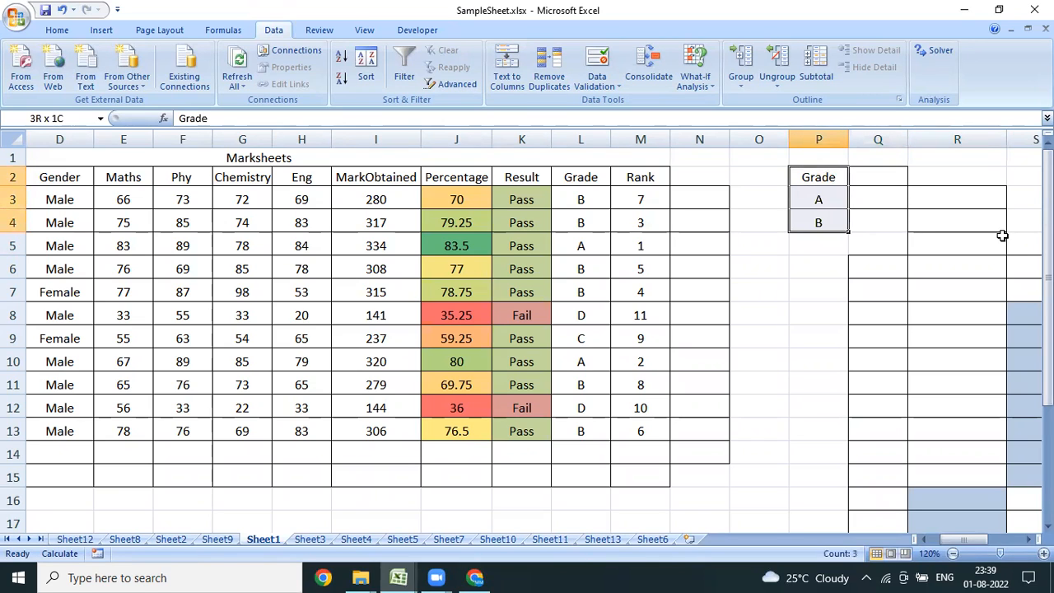
key(Up)
key(Down)
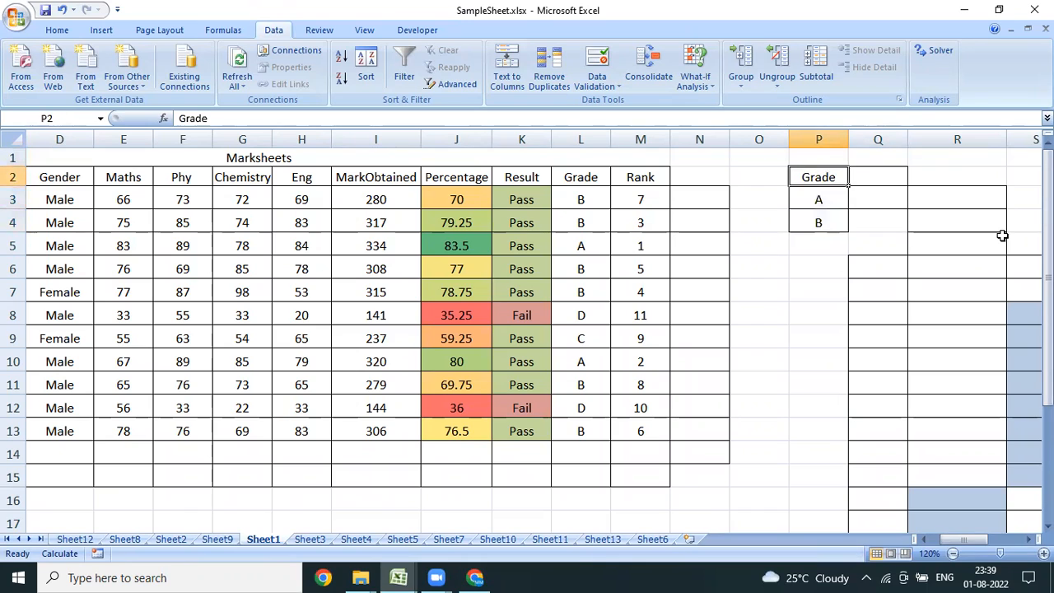
key(Down)
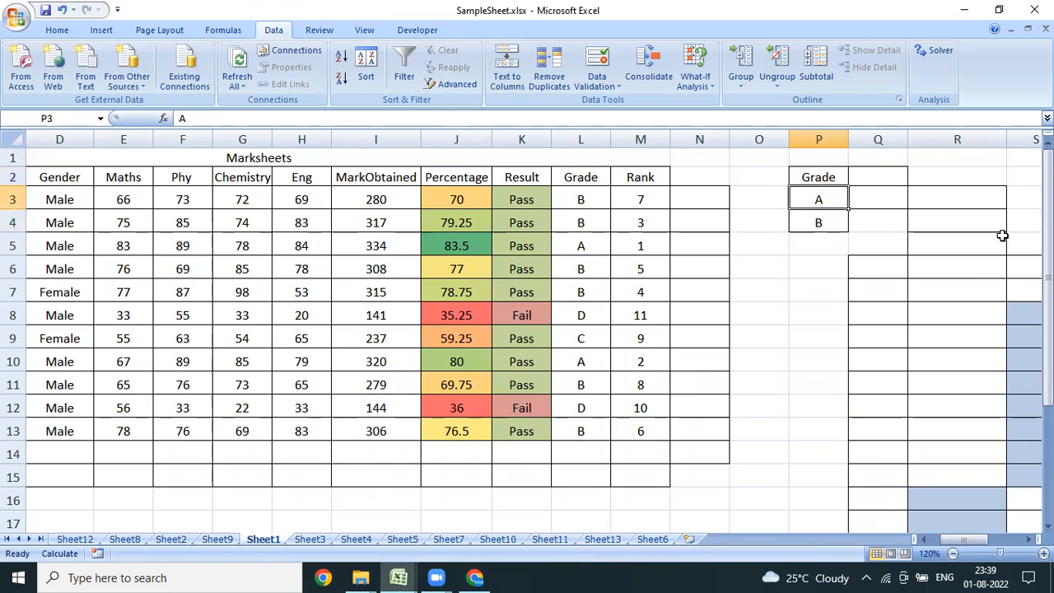
key(Down)
key(Up)
key(Up)
key(Down)
key(Down)
key(Up)
key(Up)
key(Down)
key(Up)
key(Down)
key(Down)
key(Up)
key(Up)
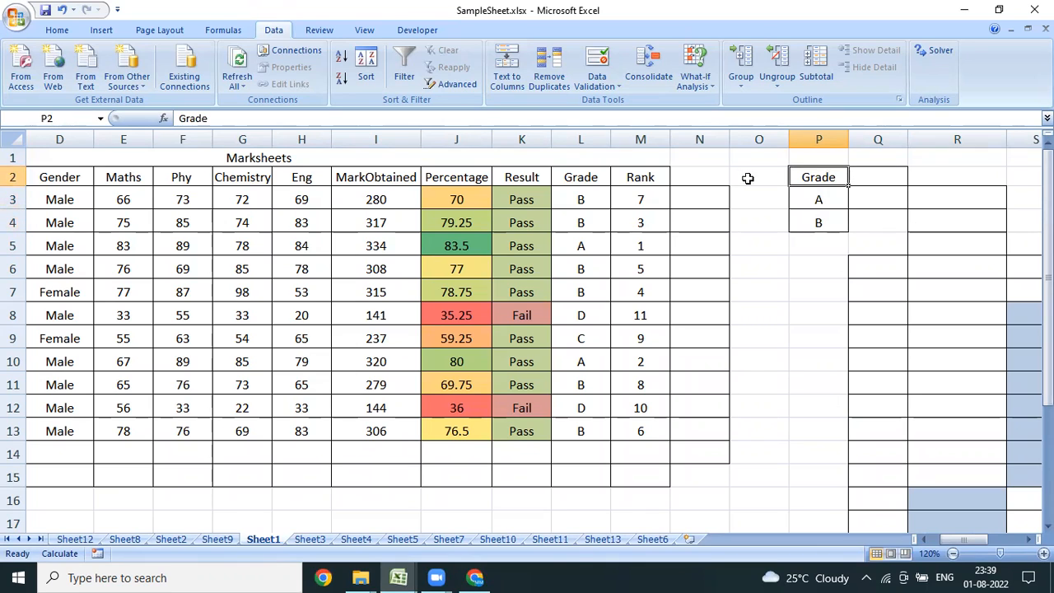
Start an Advanced Filter on the marksheet and replace its criteria range with P2:P4
click(483, 265)
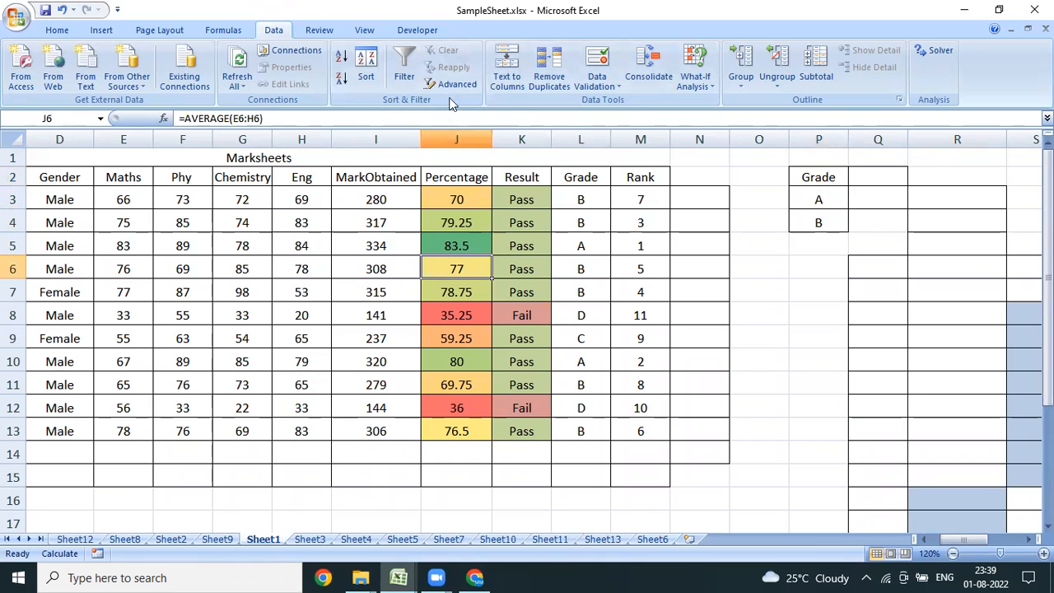
click(455, 83)
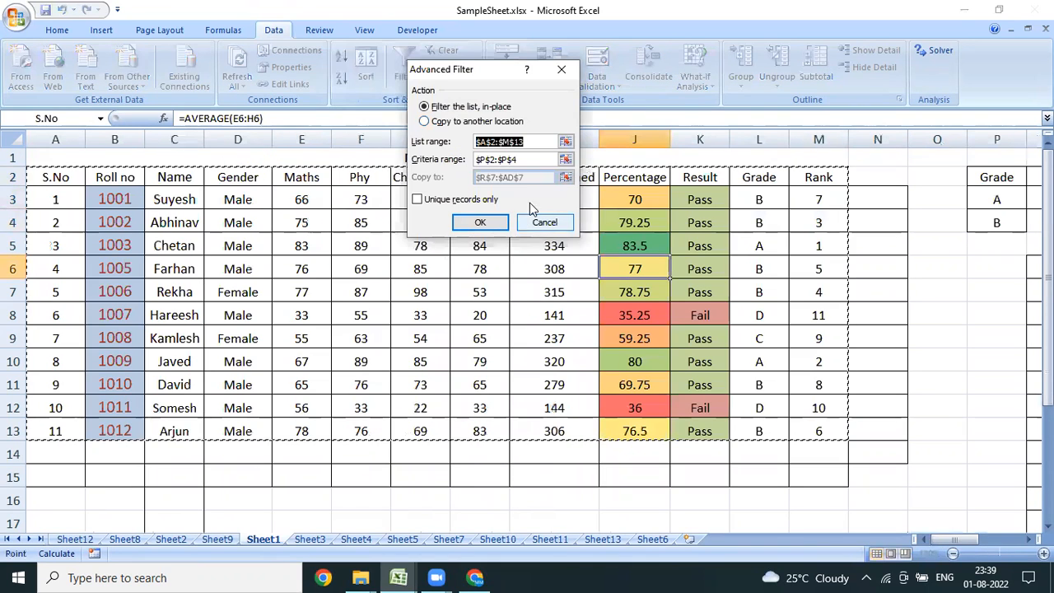
click(525, 160)
key(BackSpace)
key(BackSpace)
key(BackSpace)
key(BackSpace)
key(BackSpace)
key(BackSpace)
key(BackSpace)
key(BackSpace)
key(BackSpace)
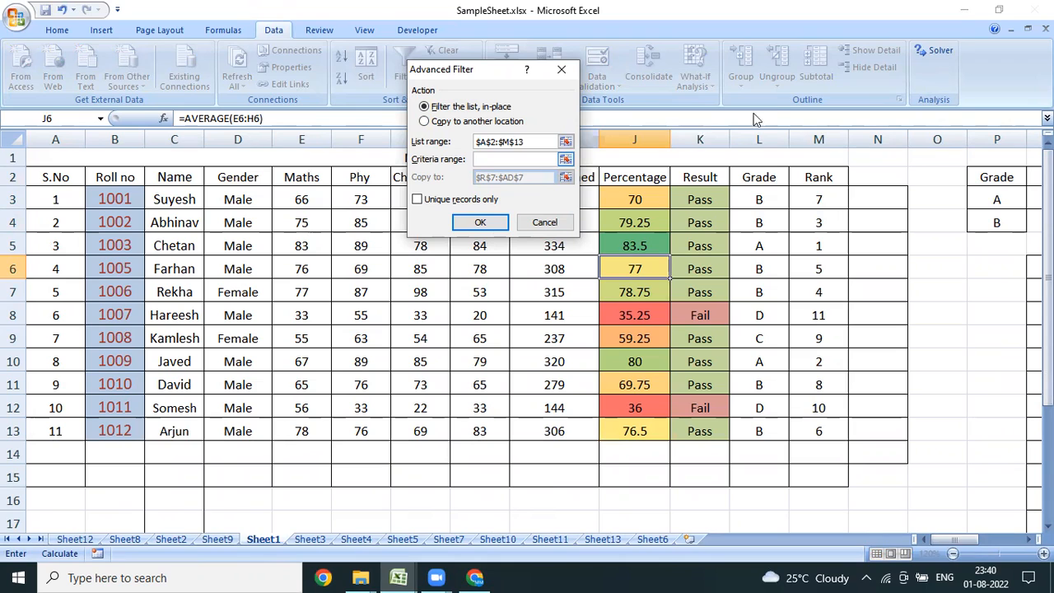
click(998, 179)
drag(999, 183, 1000, 219)
Set the filter to copy to another location starting at R7 and run it
click(425, 121)
click(538, 179)
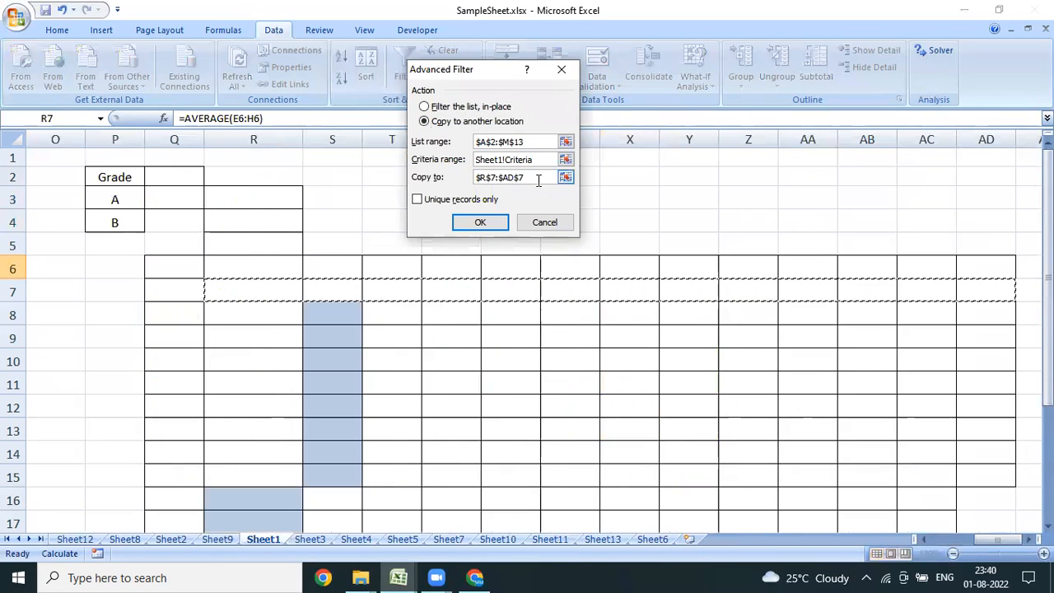
key(BackSpace)
key(BackSpace)
key(BackSpace)
key(BackSpace)
key(BackSpace)
key(BackSpace)
key(BackSpace)
key(BackSpace)
key(BackSpace)
key(BackSpace)
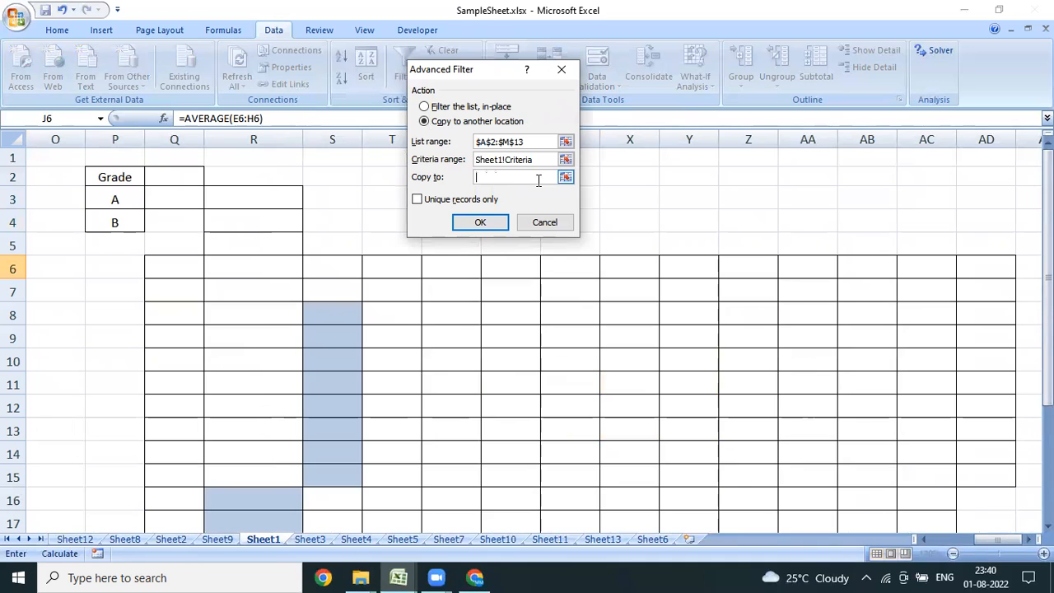
click(291, 291)
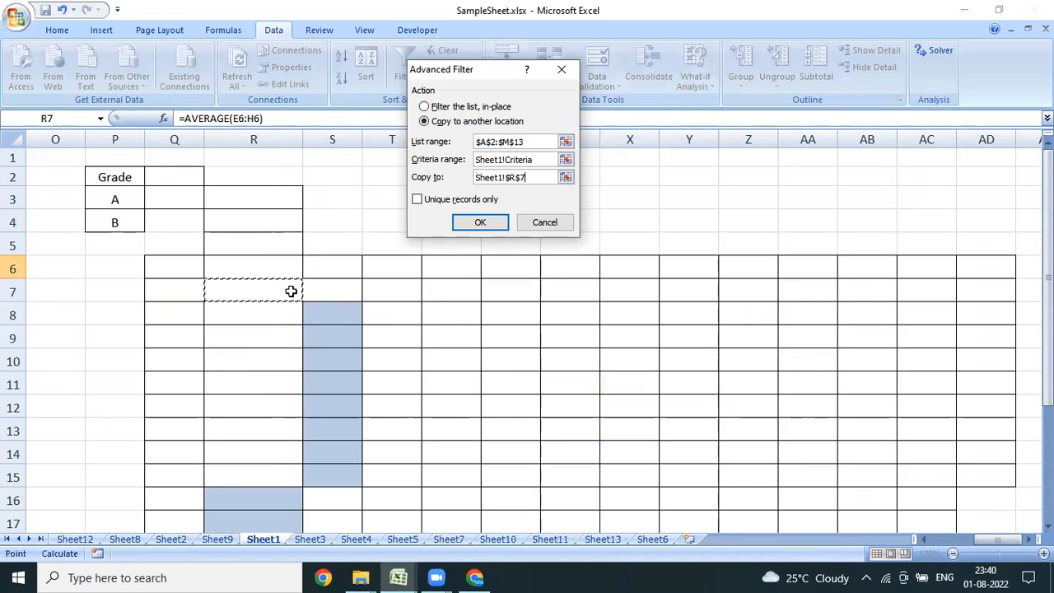
click(489, 222)
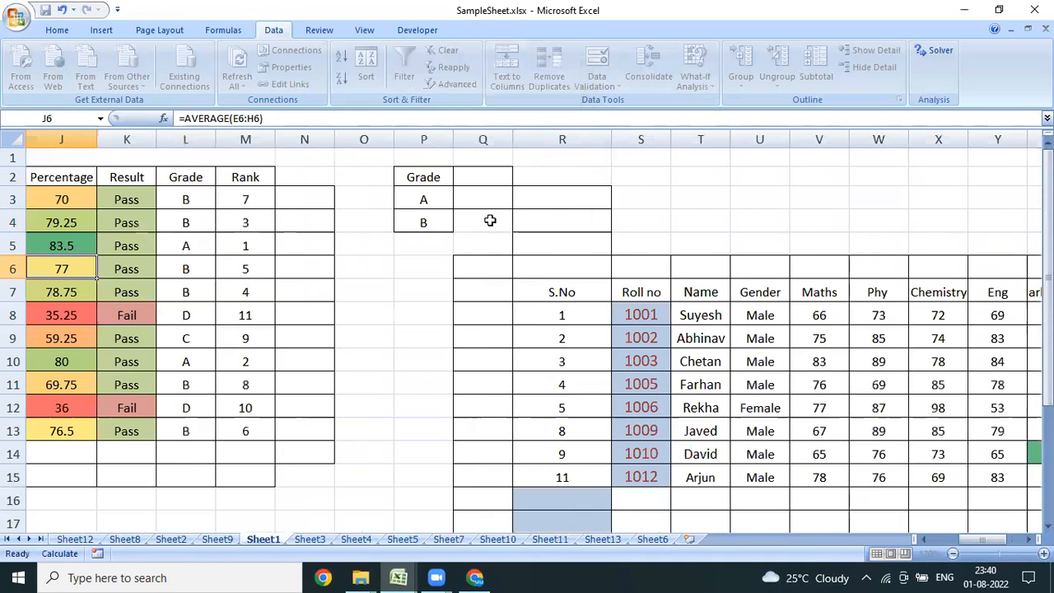
Check the extracted records against the grade criteria, selecting the Grade column AC7:AC15 and the Rank column AD7:AD15
click(691, 378)
key(Right)
key(Right)
key(Right)
key(Right)
key(Right)
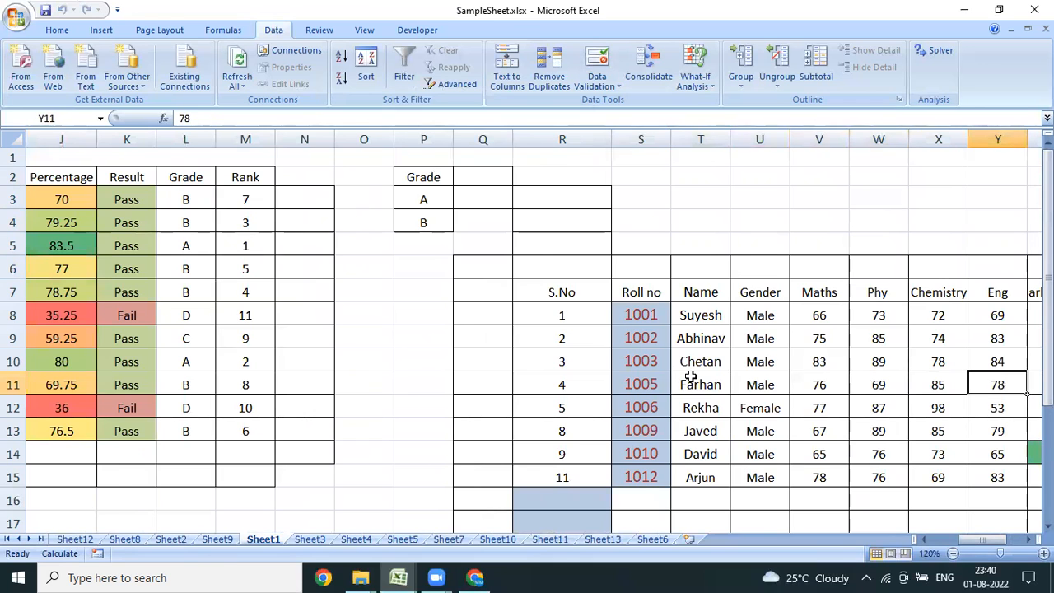
key(Right)
key(Right)
key(Right)
key(Right)
key(Right)
key(Left)
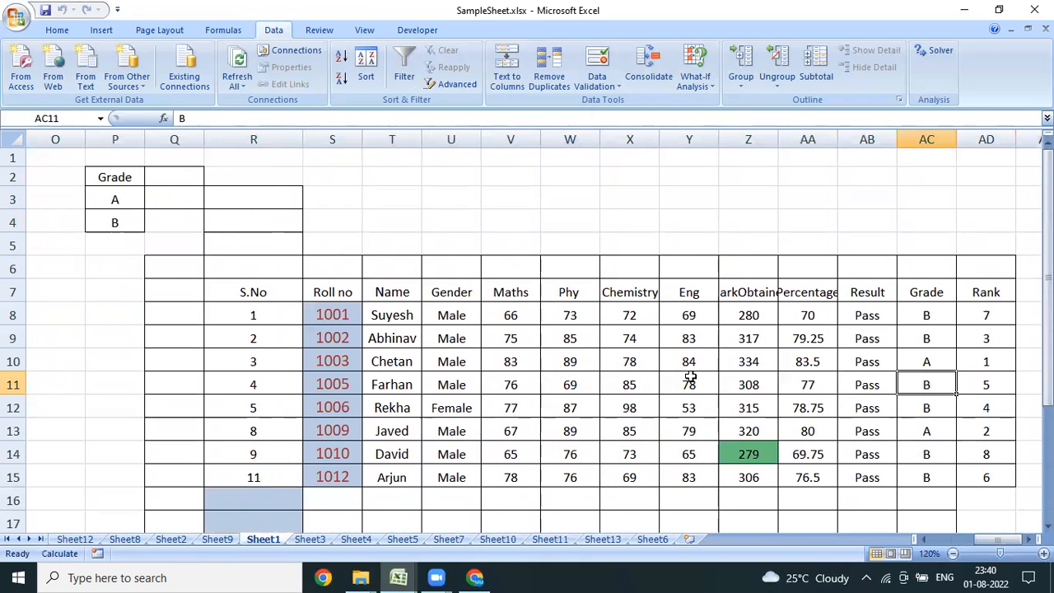
key(Up)
key(Up)
key(Up)
key(Up)
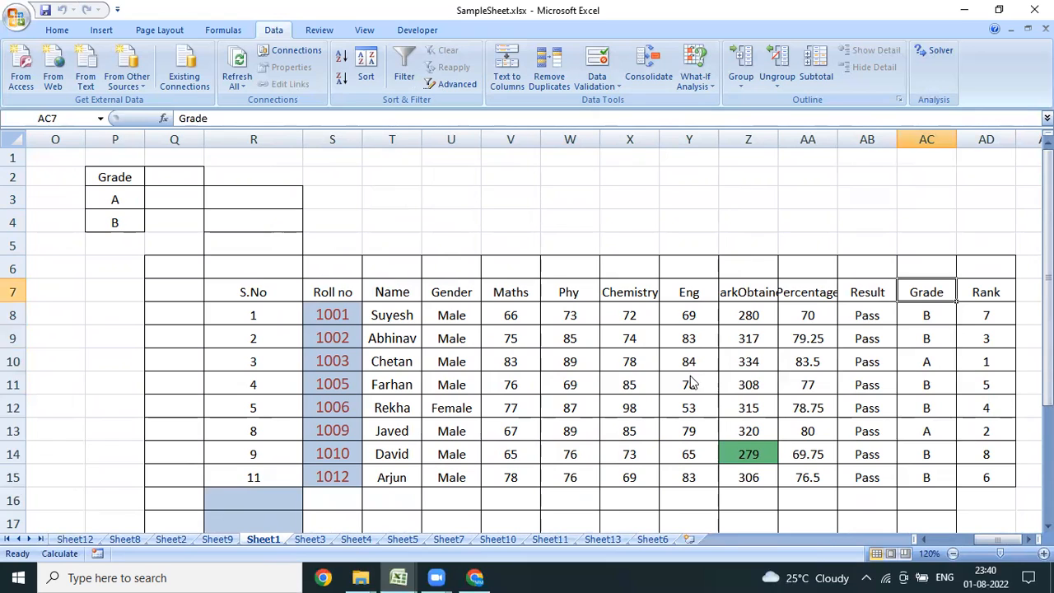
key(ctrl+shift+Down)
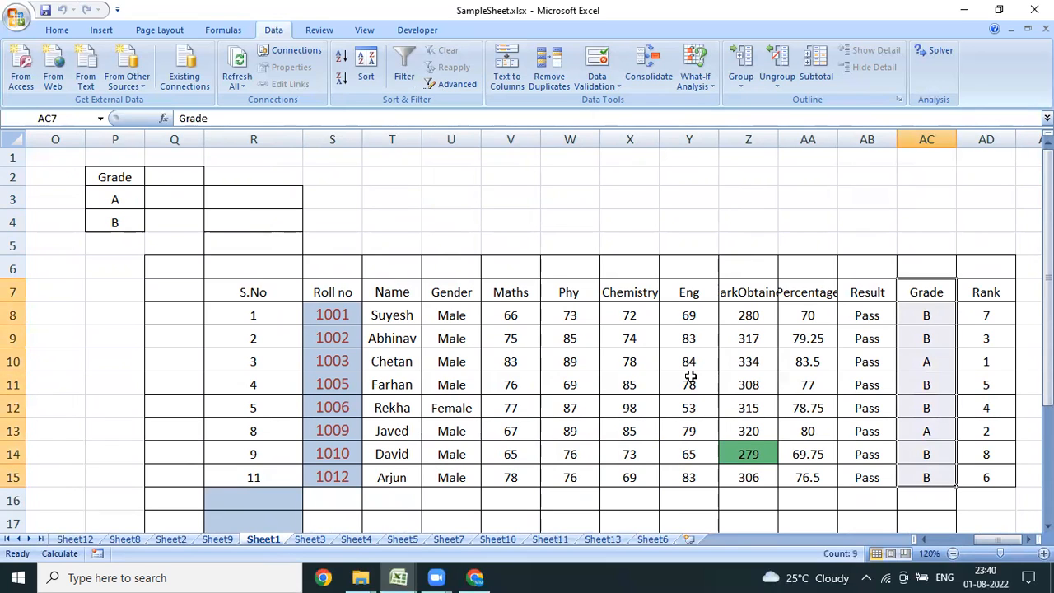
key(Right)
key(ctrl+shift+Down)
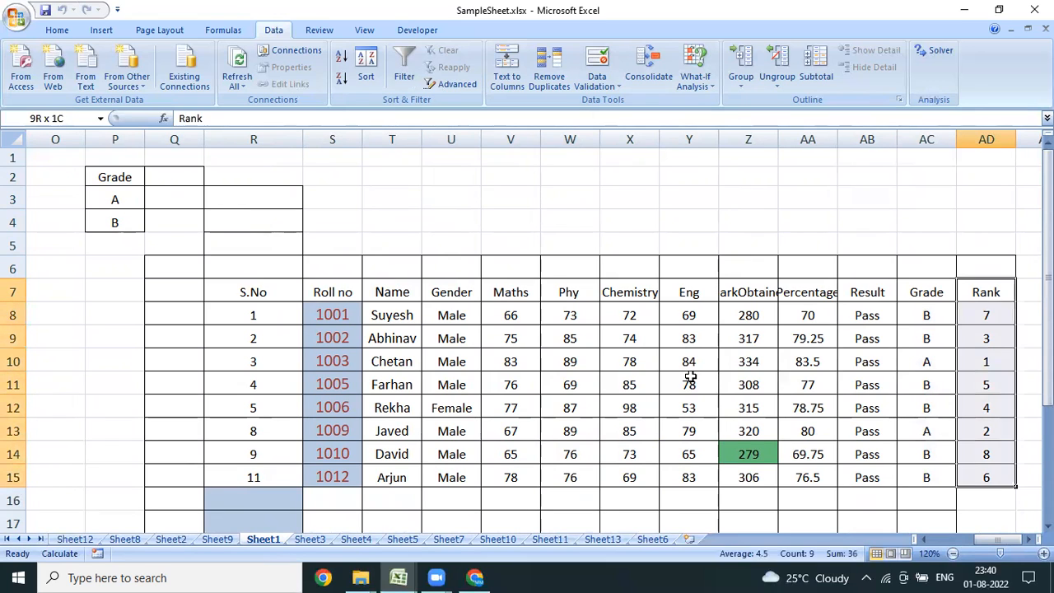
Clear the previously extracted records from R7:AD15
key(ctrl+shift+Left)
key(Delete)
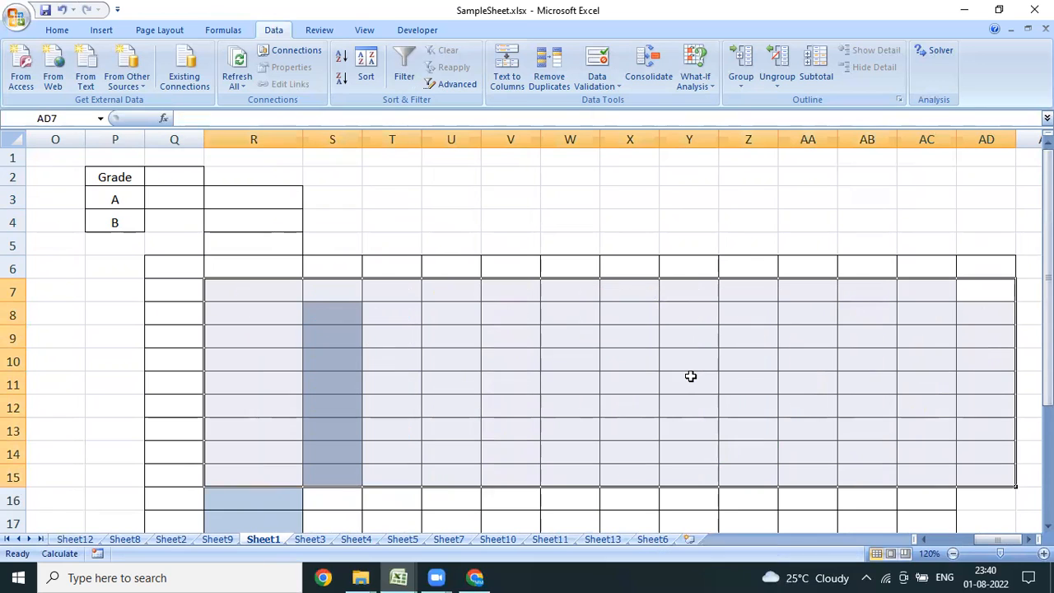
key(Up)
key(Up)
key(Up)
key(Up)
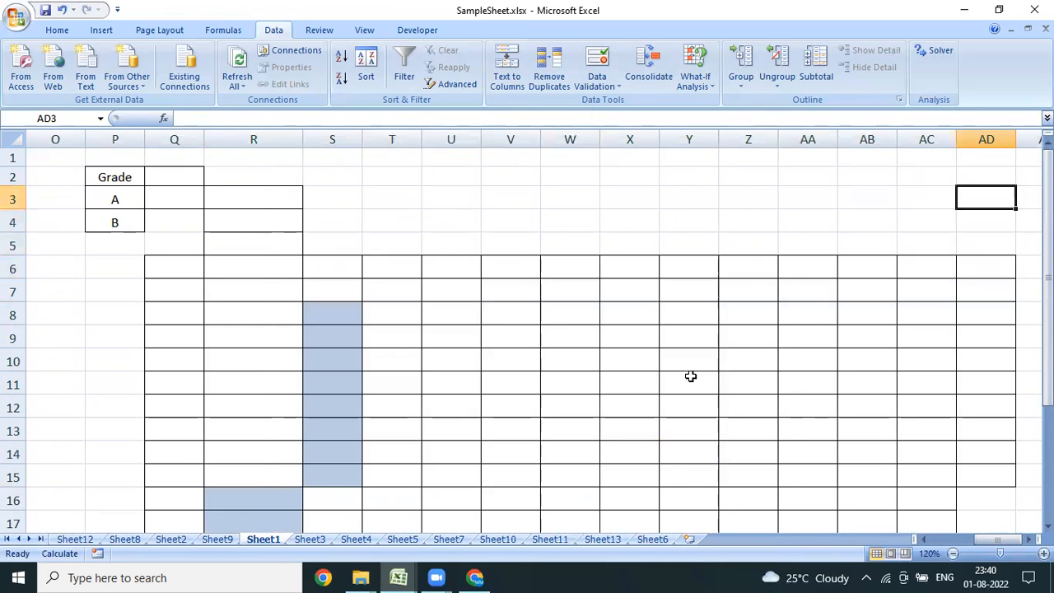
Copy the marksheet's Percentage header from J2 into P2, replacing the Grade criteria header
key(Home)
key(Right)
key(Right)
key(Right)
key(Right)
key(Right)
key(Right)
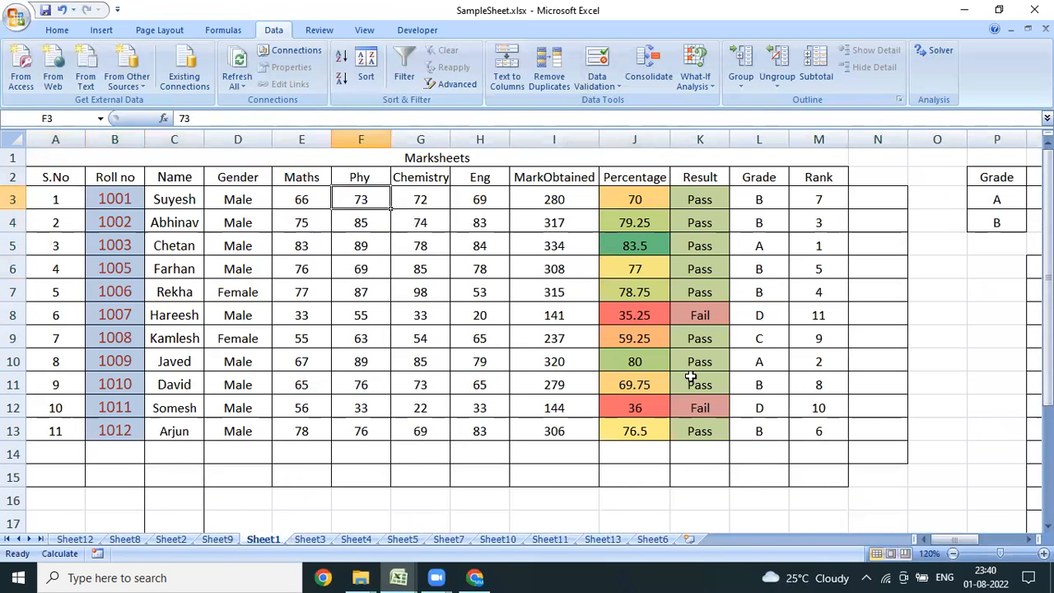
key(Right)
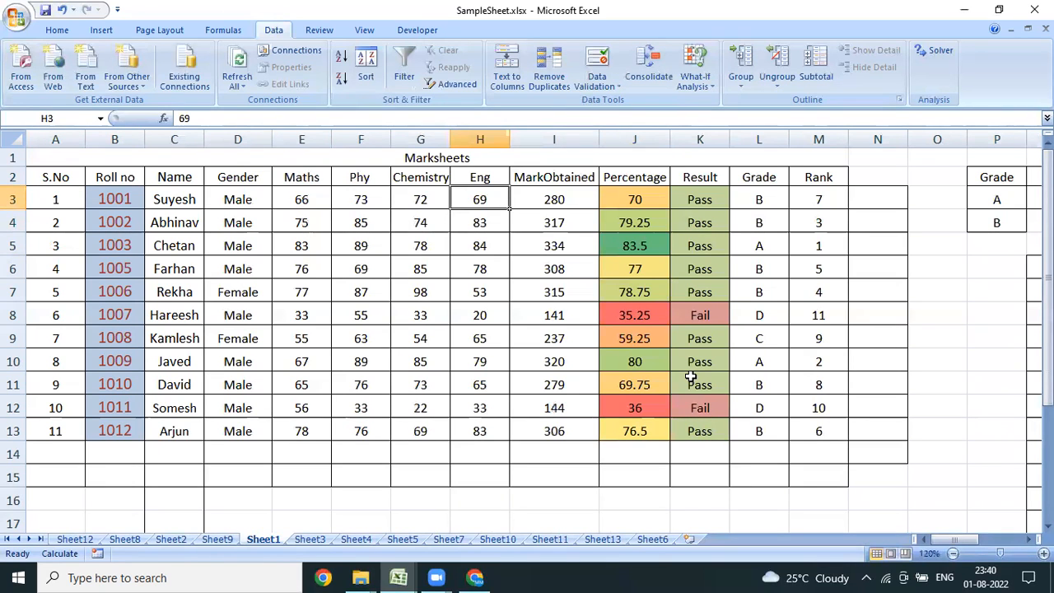
key(Right)
key(Right)
key(Down)
key(Up)
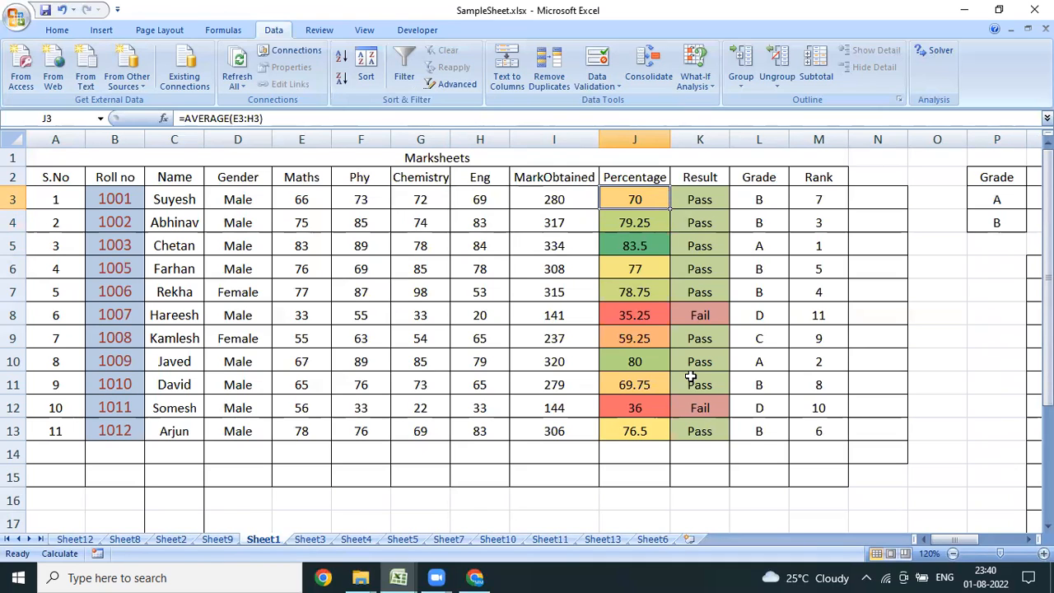
key(Up)
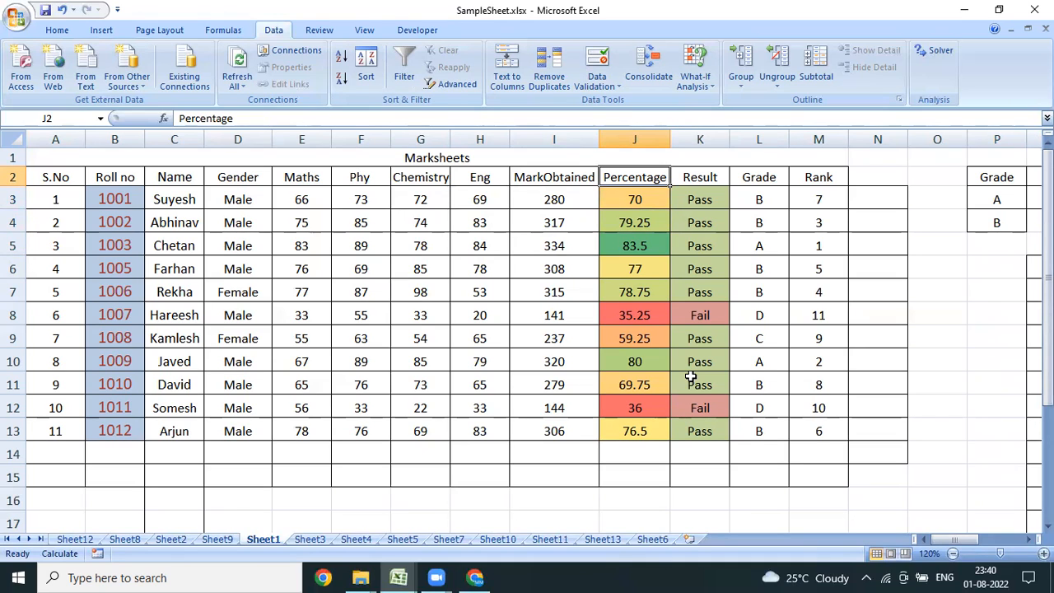
key(ctrl+c)
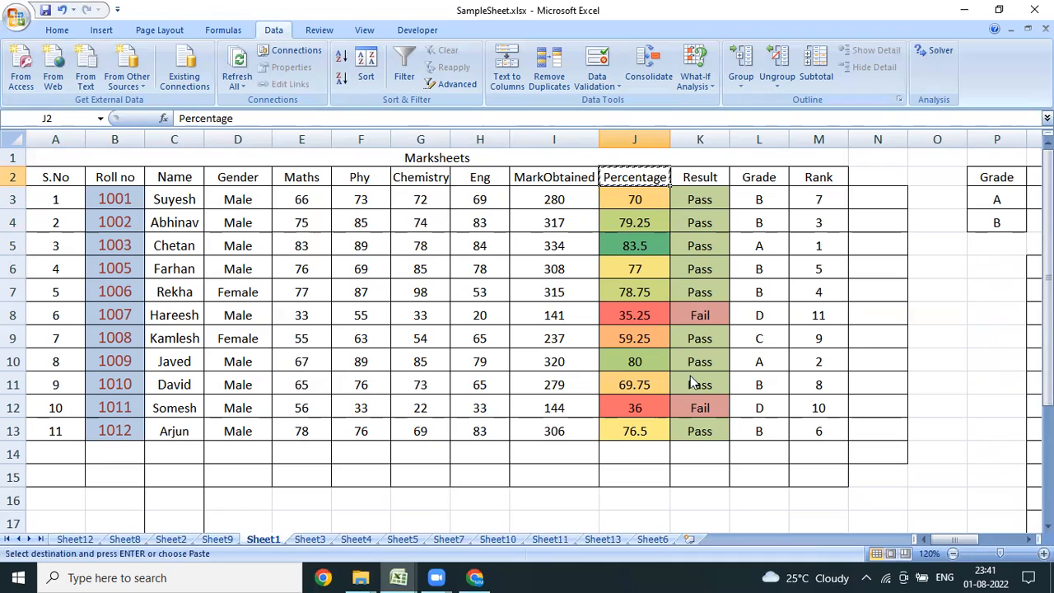
key(Right)
key(Right)
key(Right)
key(Right)
key(Right)
key(Right)
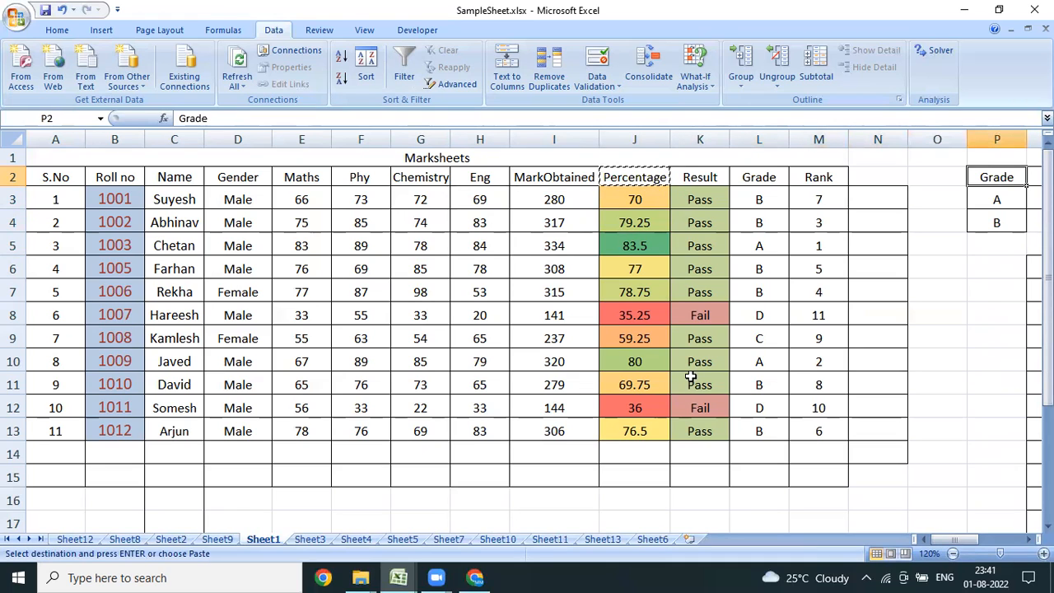
key(ctrl+v)
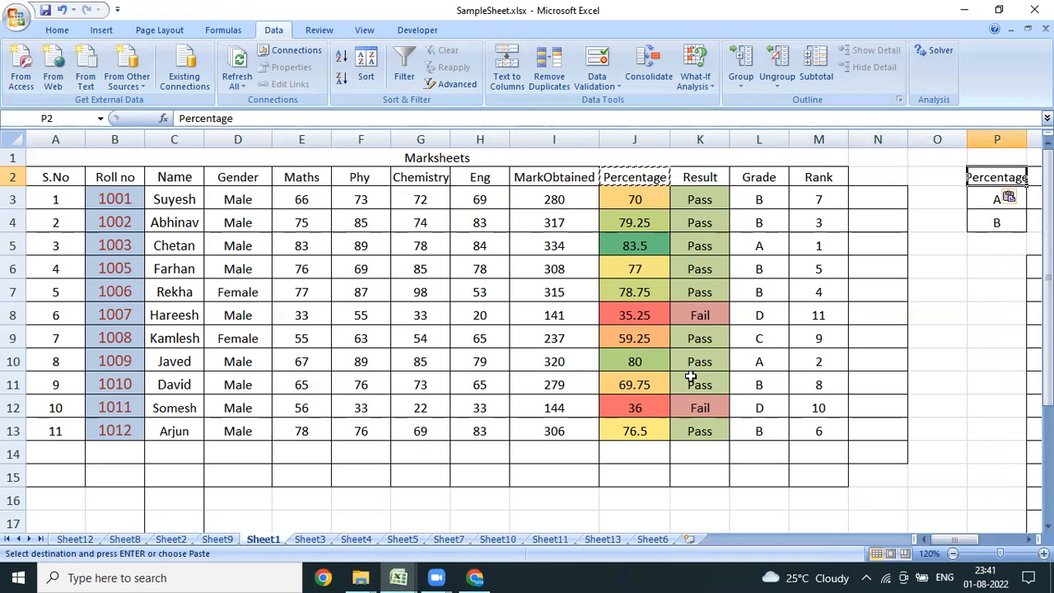
Enter the stacked percentage criteria < 60 in P3 and > 80 in P4
key(Down)
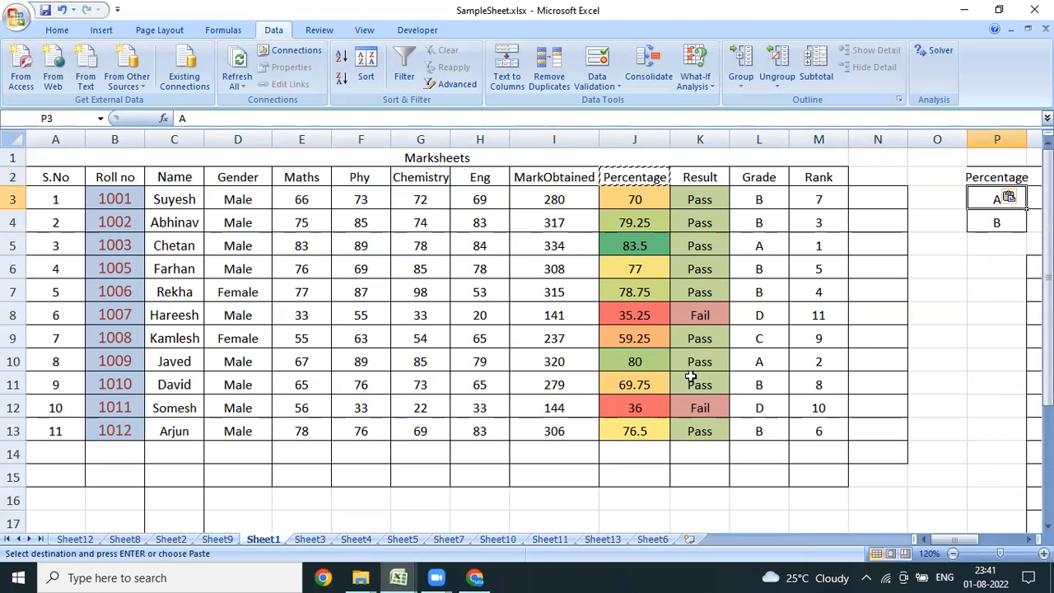
text(<)
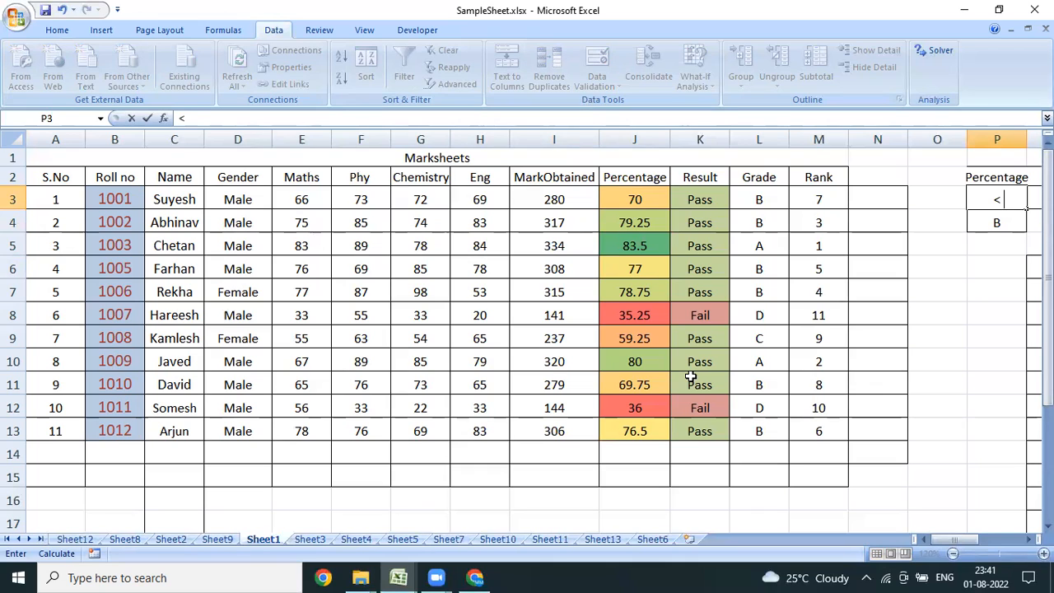
text(60)
key(Return)
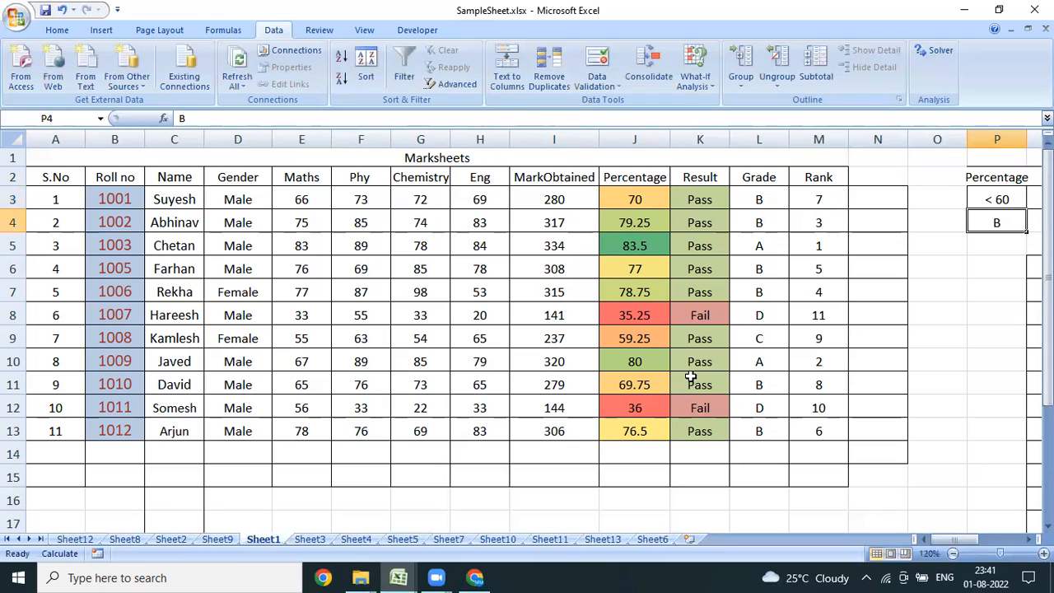
text(> )
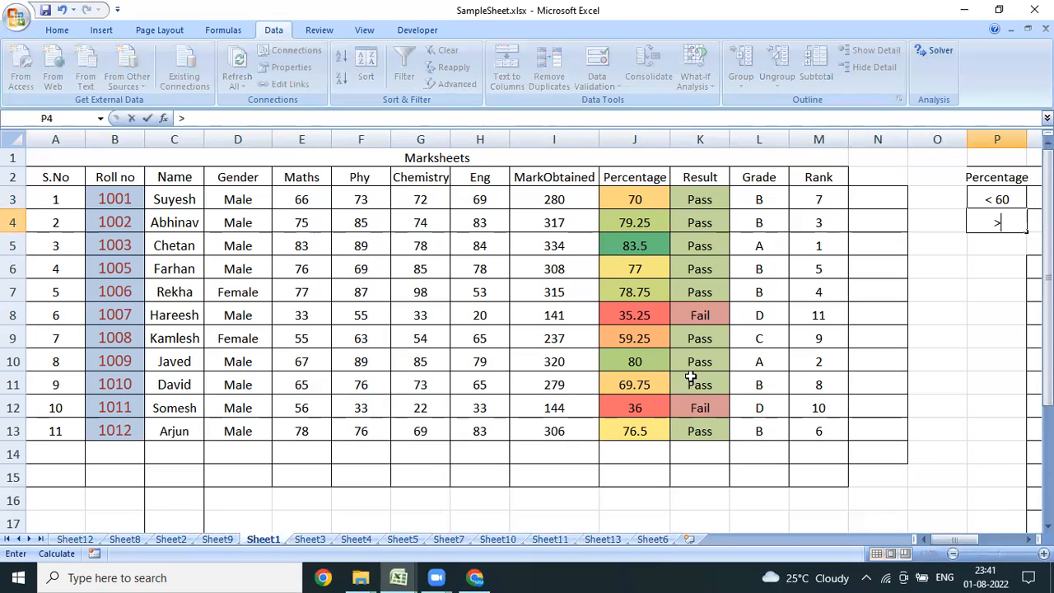
text(80)
key(Return)
Try adding a second Percentage criteria header in Q2 and undo the pasted header
key(Up)
key(Up)
key(Up)
key(Right)
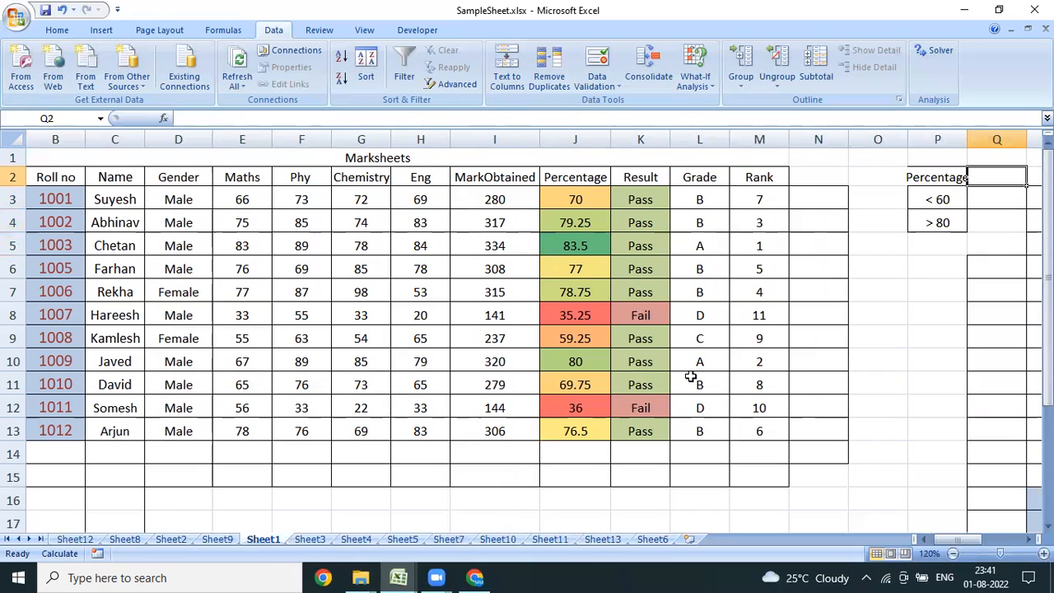
key(Left)
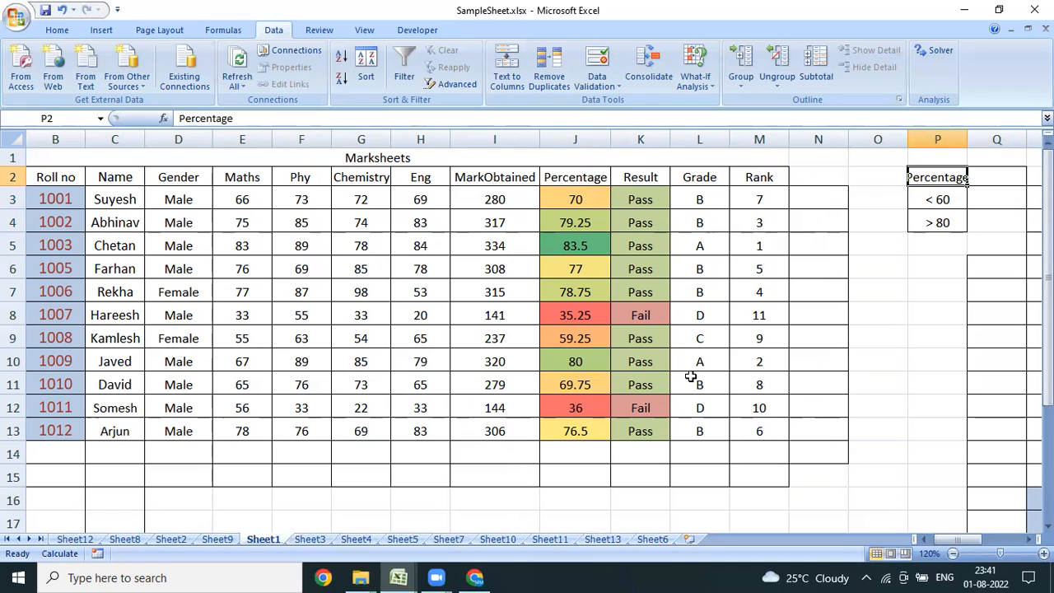
key(Right)
key(Left)
key(ctrl+c)
key(Right)
key(Return)
key(Down)
key(Down)
key(Left)
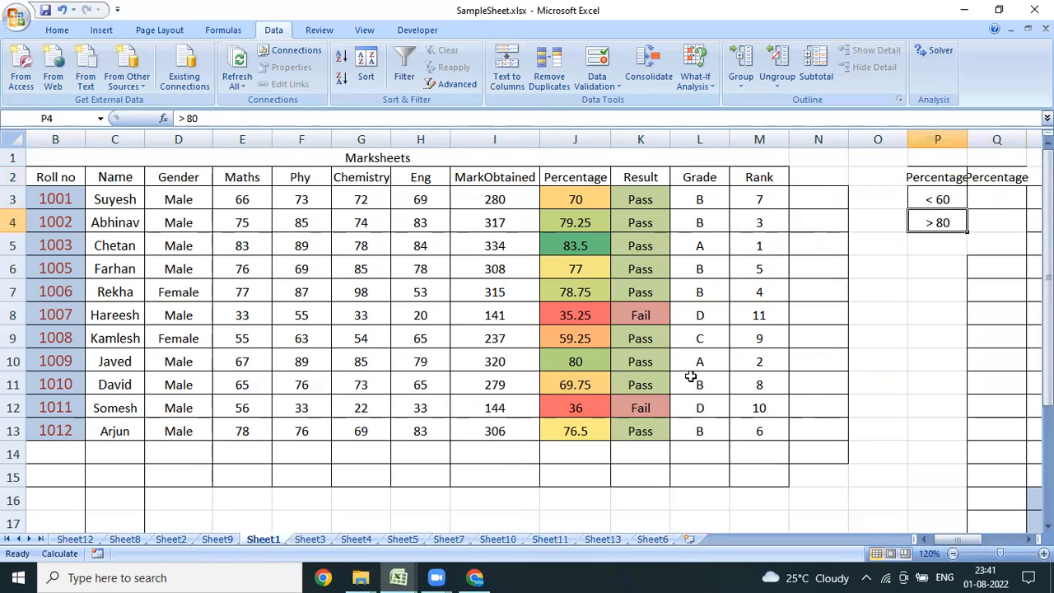
key(shift+Up)
key(ctrl+c)
key(Right)
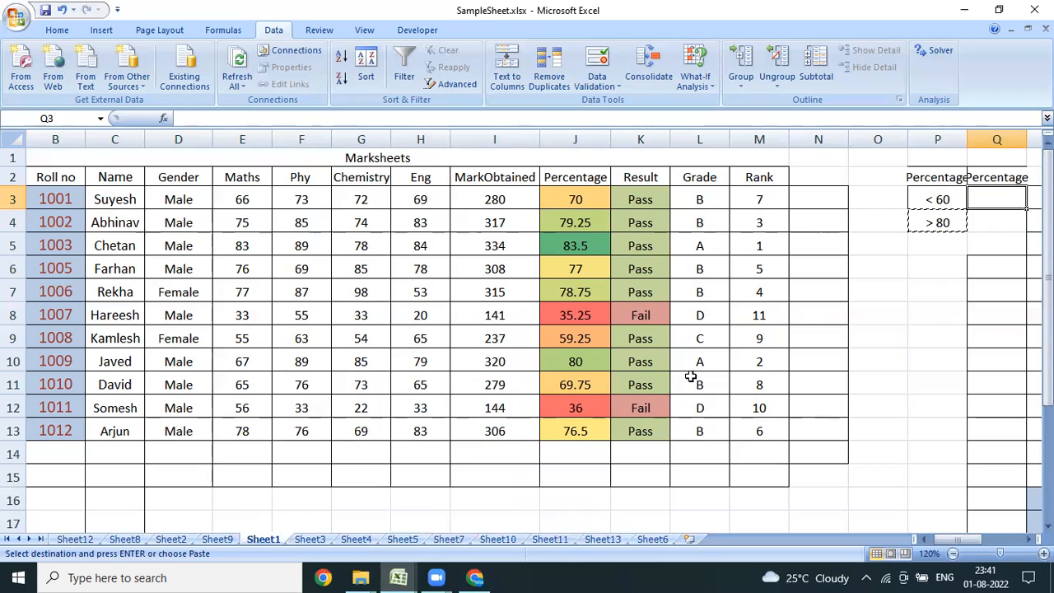
key(ctrl+z)
key(Left)
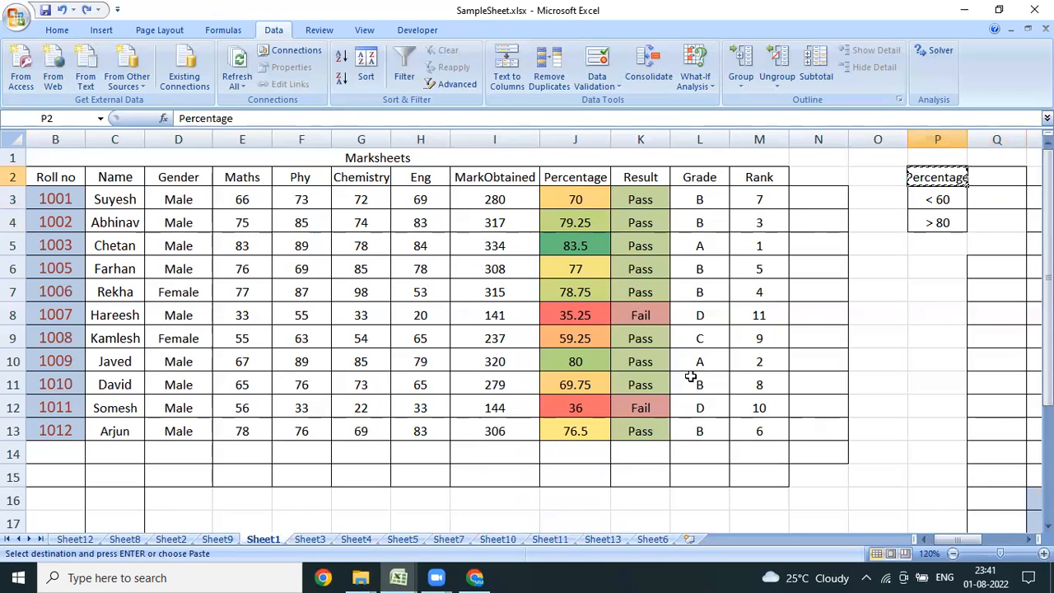
Examine the stacked Percentage criteria in P2:P4, selecting the range and stepping through the header and both conditions
key(shift+Down)
key(shift+Down)
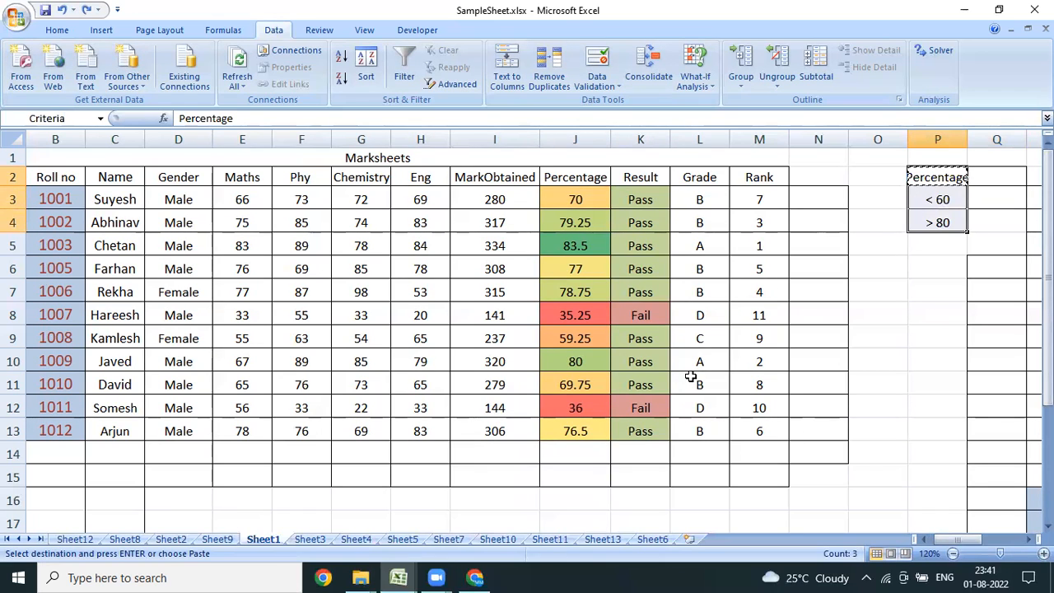
key(Up)
key(Down)
key(Down)
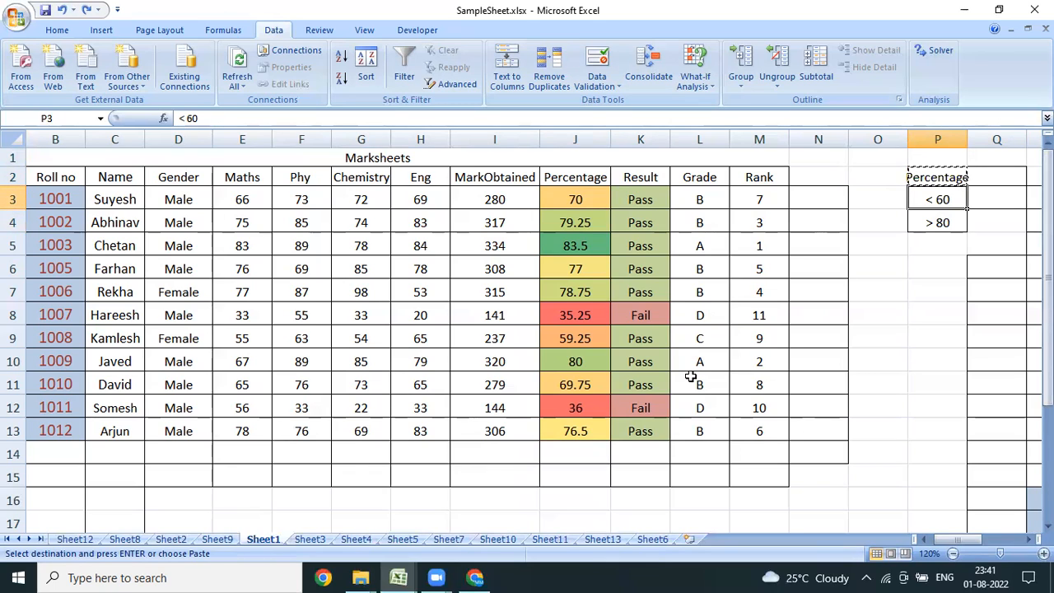
key(Down)
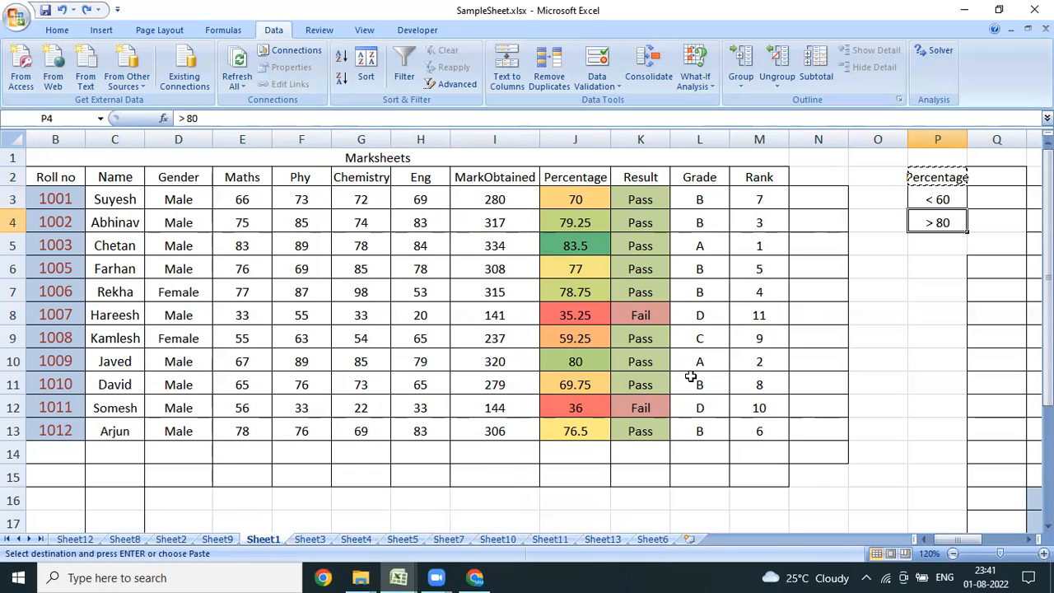
key(Up)
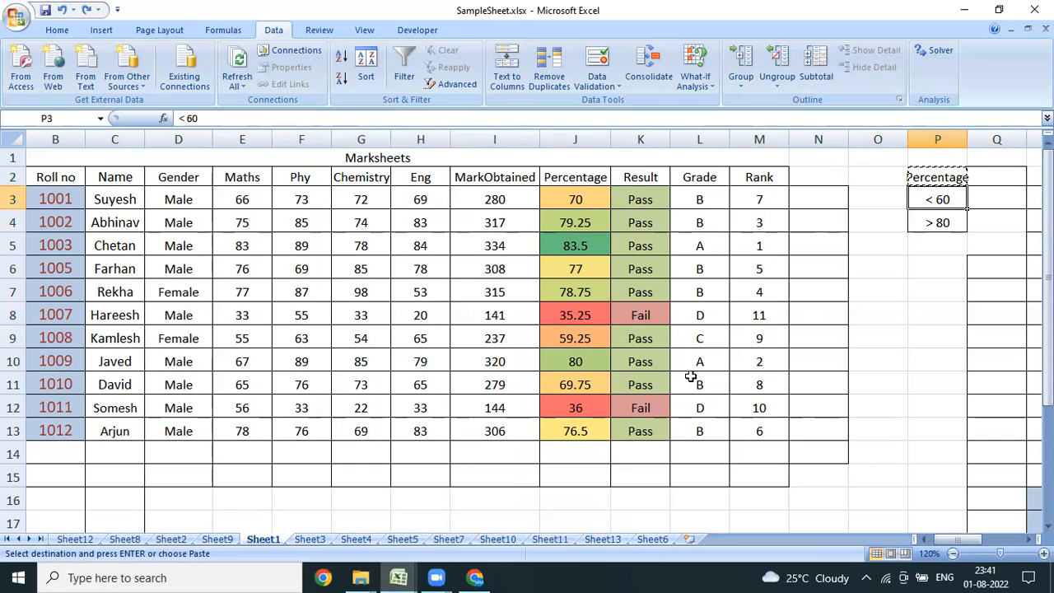
key(Down)
key(Up)
key(Up)
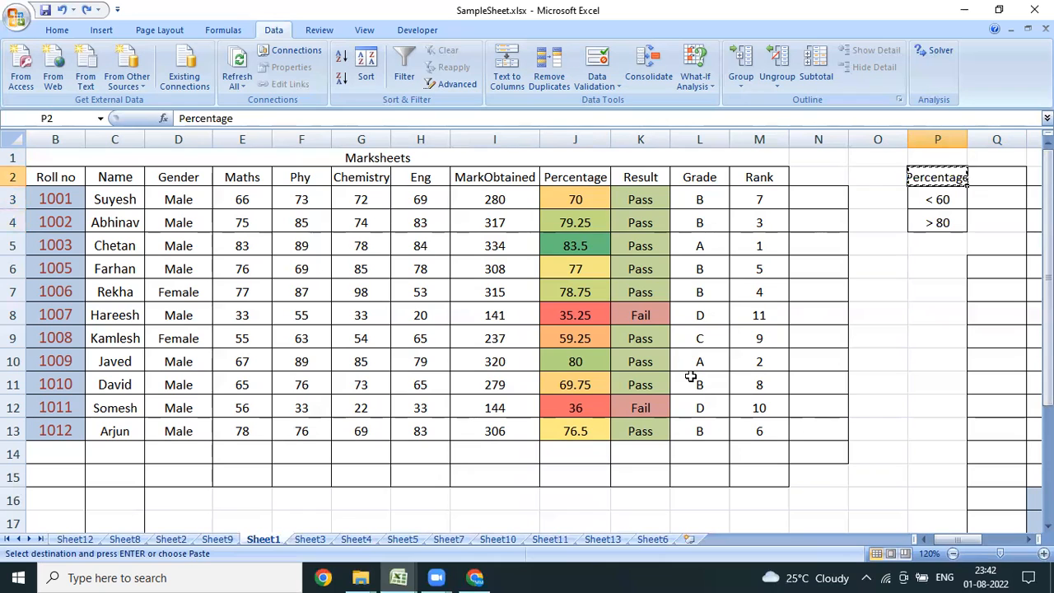
Start an Advanced Filter from within the marksheet and reselect P2:P4 as its criteria range
click(427, 268)
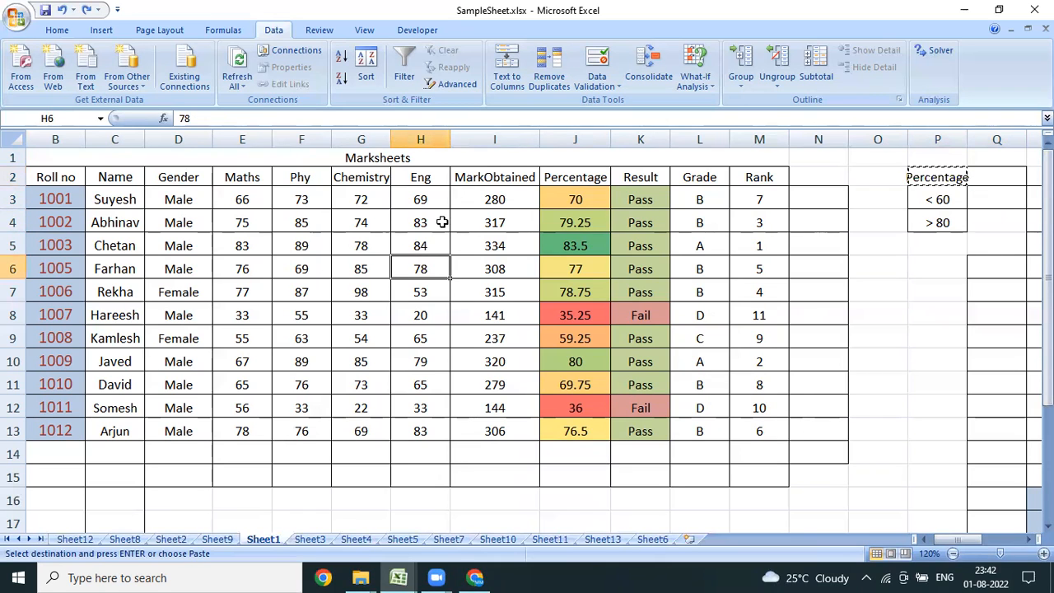
click(456, 85)
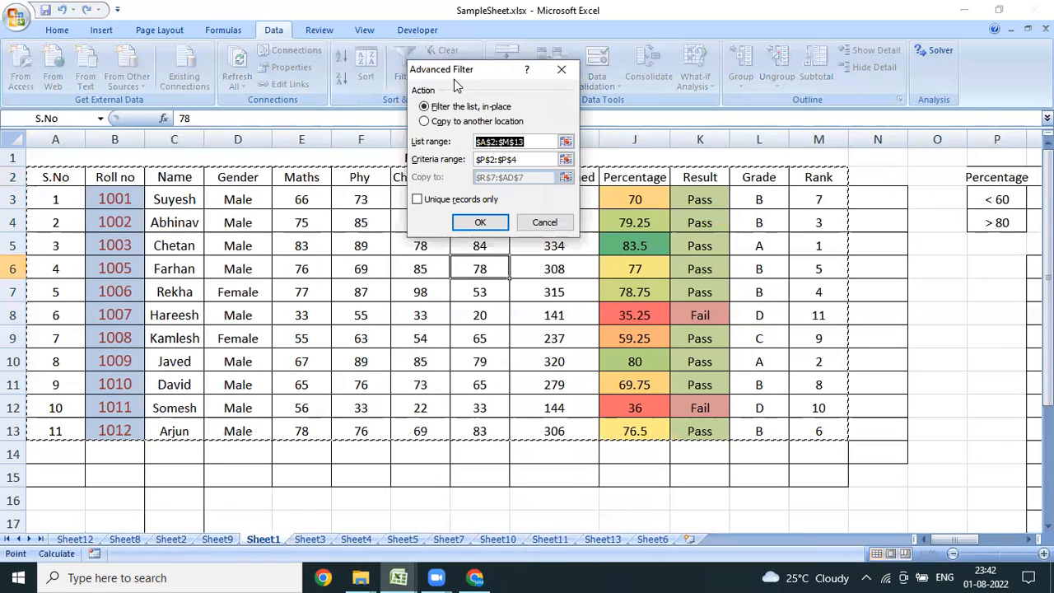
click(526, 159)
key(BackSpace)
key(BackSpace)
key(BackSpace)
key(BackSpace)
key(BackSpace)
key(BackSpace)
key(BackSpace)
key(BackSpace)
key(BackSpace)
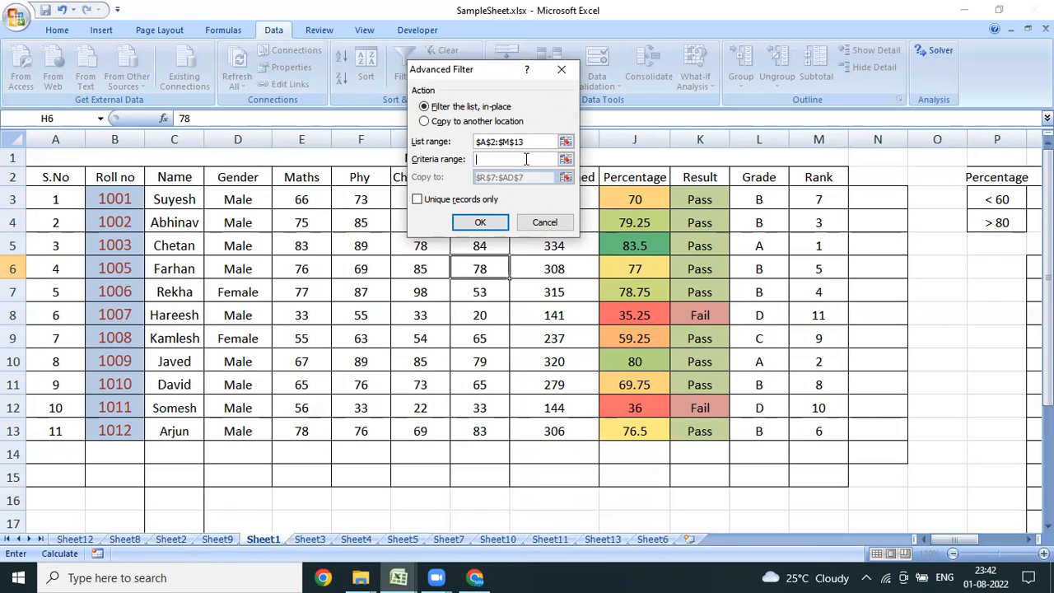
drag(1007, 177, 1007, 212)
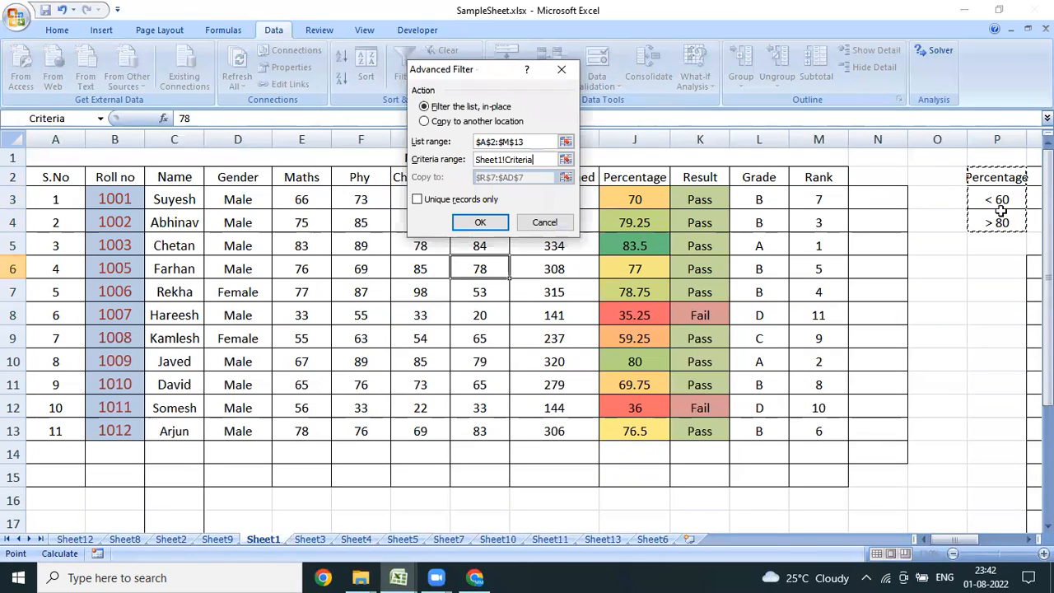
Choose copying to another location, set the destination to R7, and run the filter
click(473, 124)
click(532, 177)
key(BackSpace)
key(BackSpace)
key(BackSpace)
key(BackSpace)
key(BackSpace)
key(BackSpace)
key(BackSpace)
key(BackSpace)
key(BackSpace)
key(BackSpace)
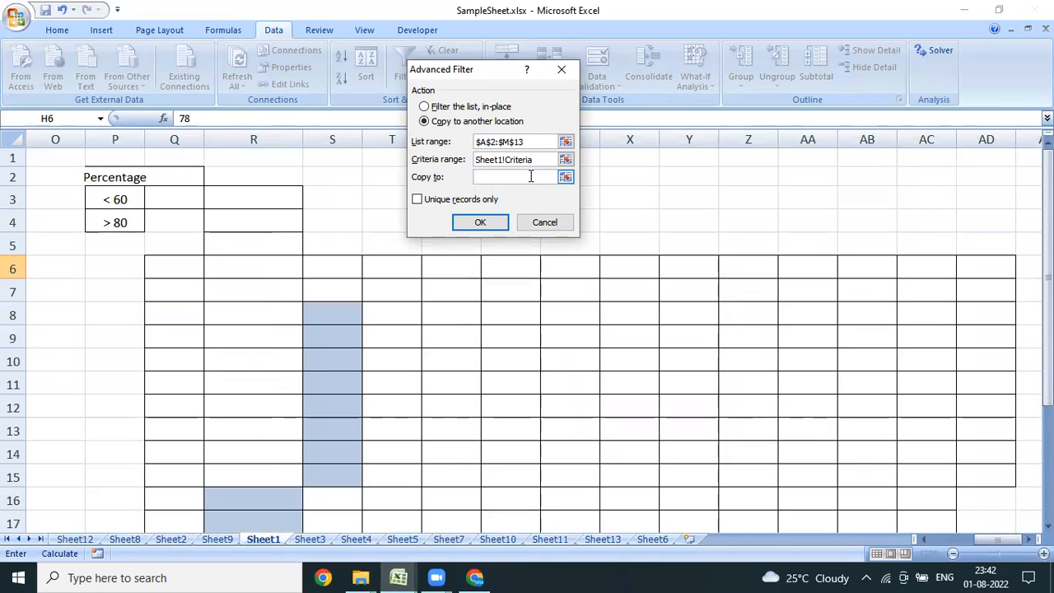
click(275, 289)
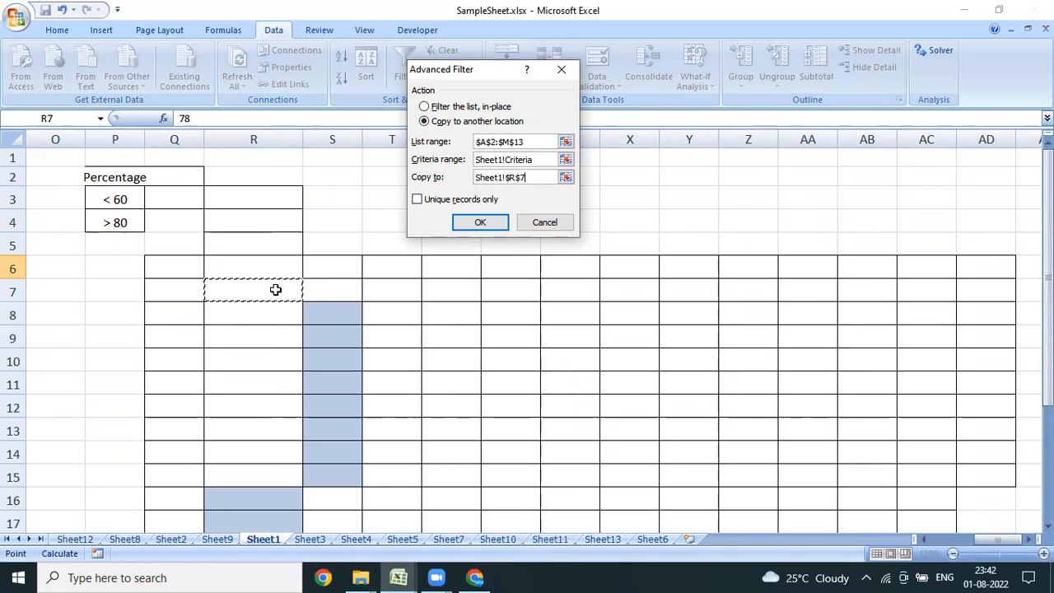
click(474, 227)
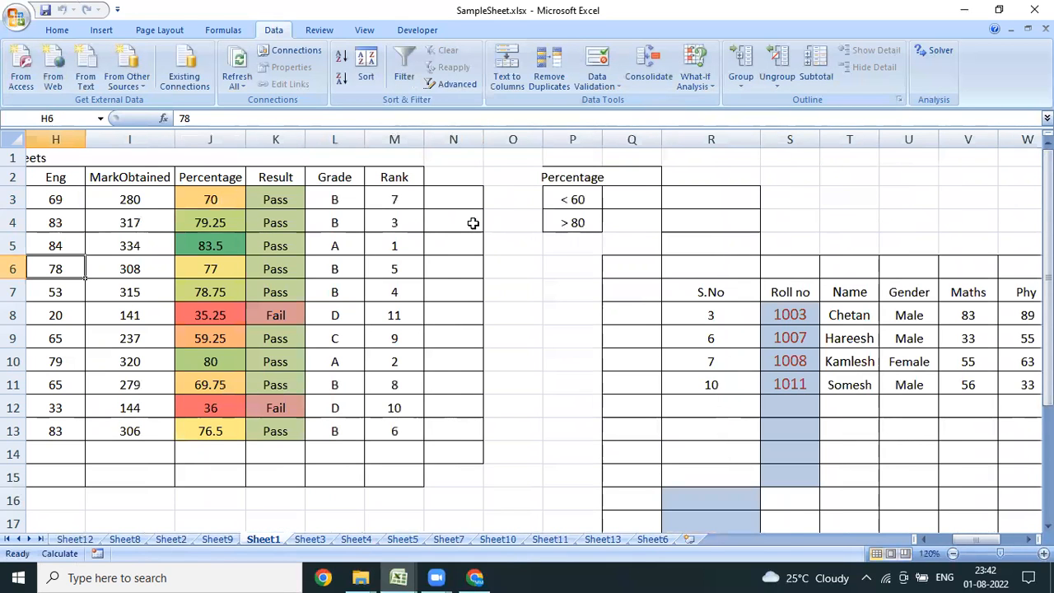
Check the extracted records against the percentage criteria, selecting the Percentage values in AA8:AA11
key(Down)
key(Down)
key(Down)
key(Right)
key(Right)
key(Right)
key(Right)
key(Right)
key(Right)
key(Right)
key(Right)
key(Right)
key(Right)
key(Right)
key(Right)
key(Right)
key(Right)
key(Right)
key(Right)
key(Right)
key(Right)
key(Right)
key(Right)
key(Right)
key(Left)
key(Left)
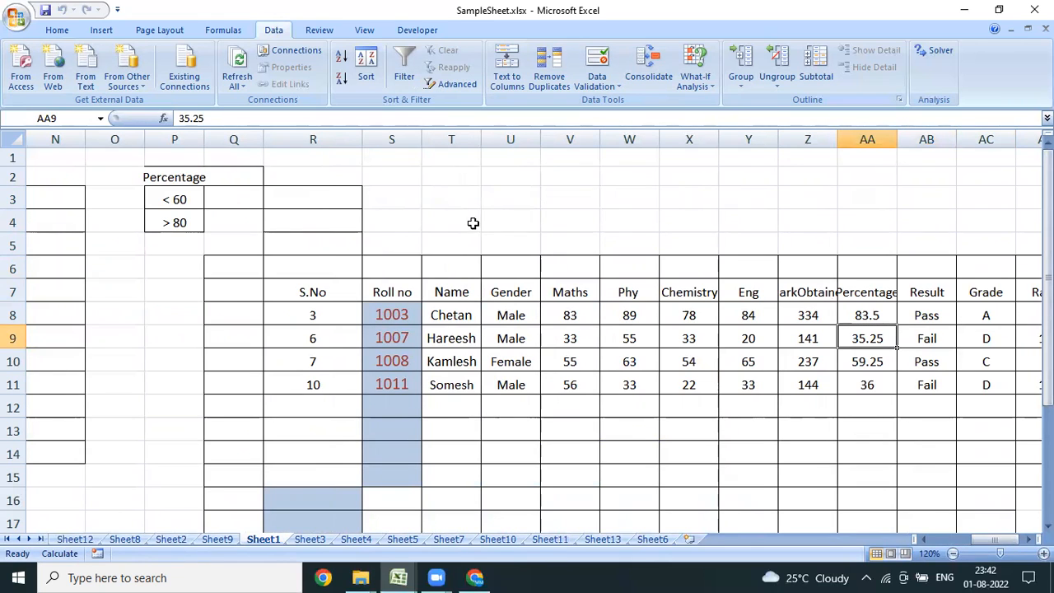
key(Up)
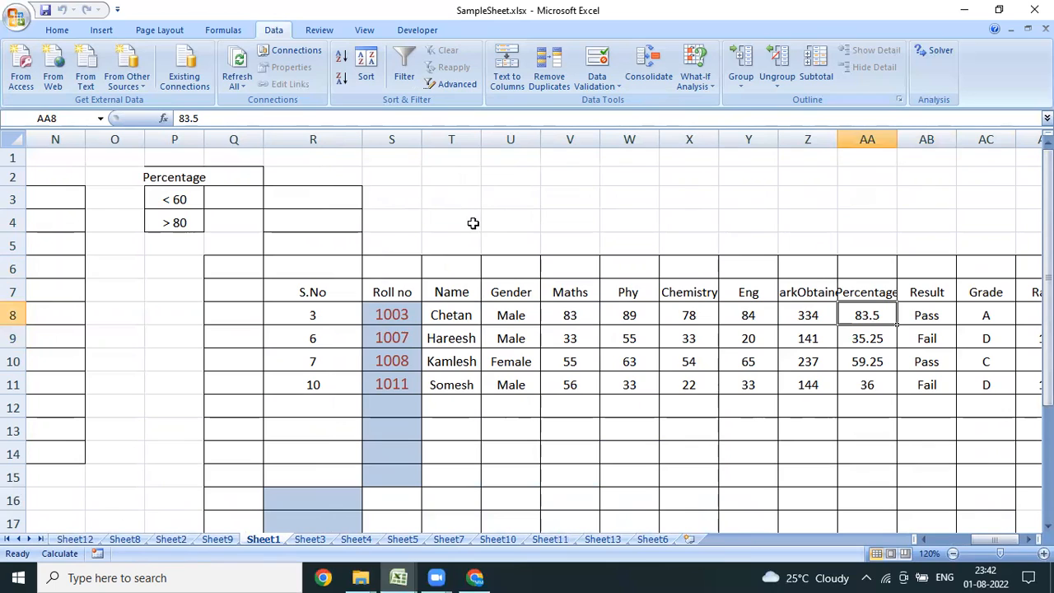
key(shift+Down)
key(shift+Down)
key(shift+Down)
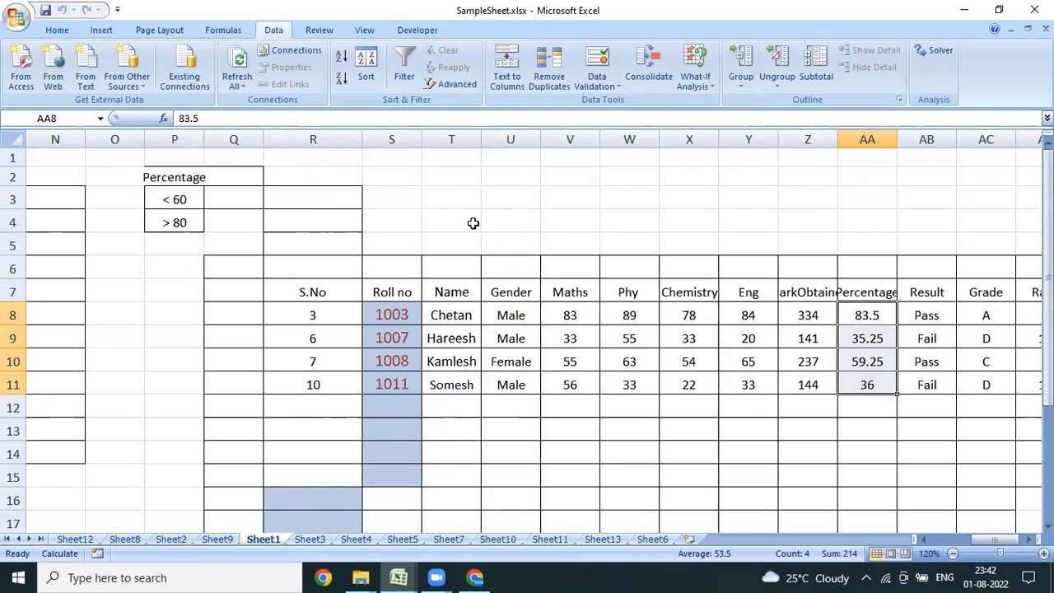
key(Up)
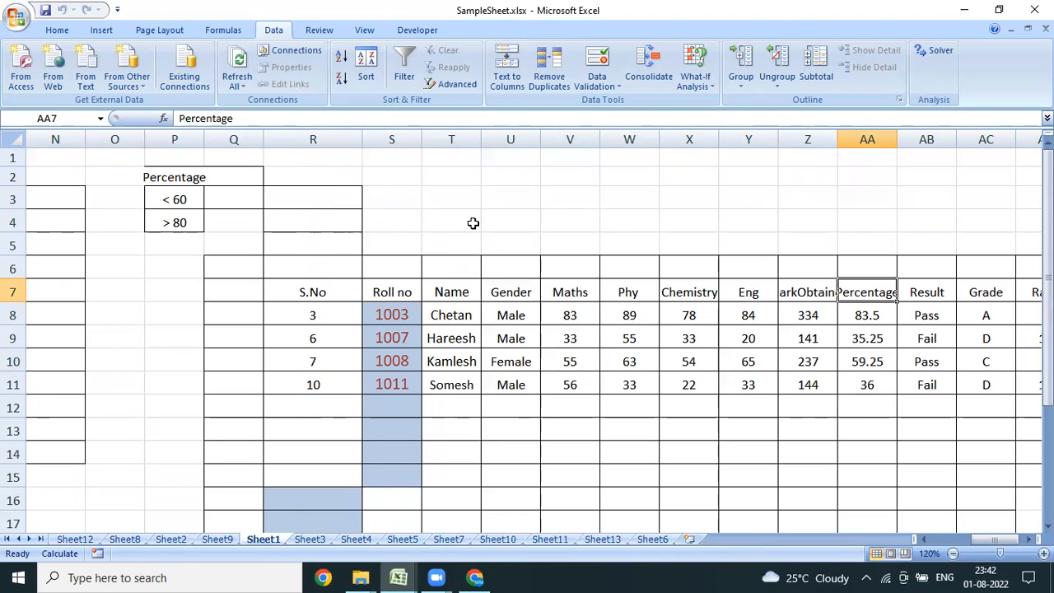
Return to the S.No header in A2 at the start of the marksheet
key(Home)
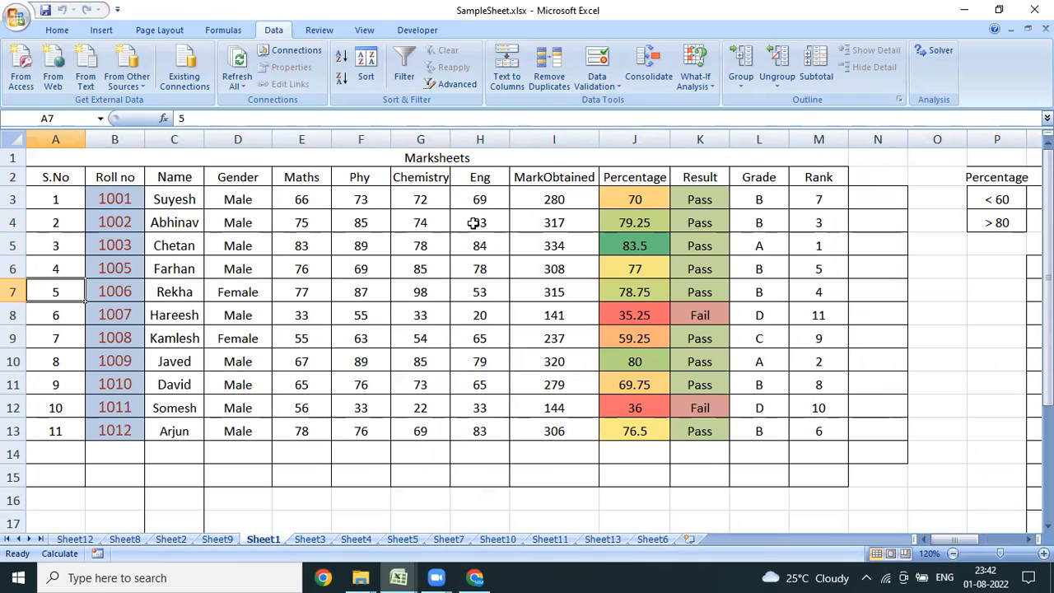
key(Up)
key(Up)
key(Up)
key(Up)
key(Up)
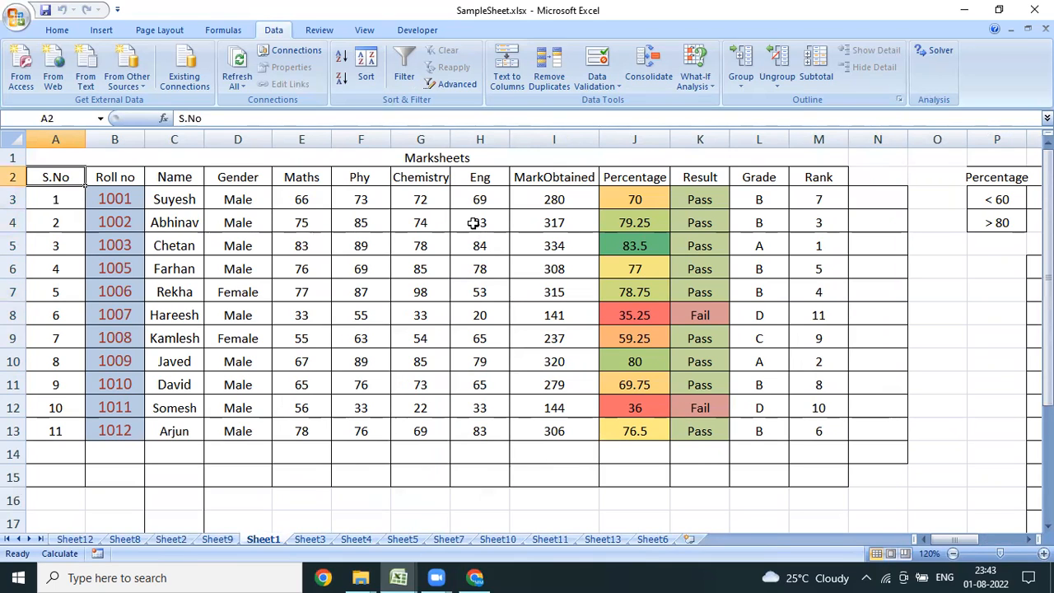